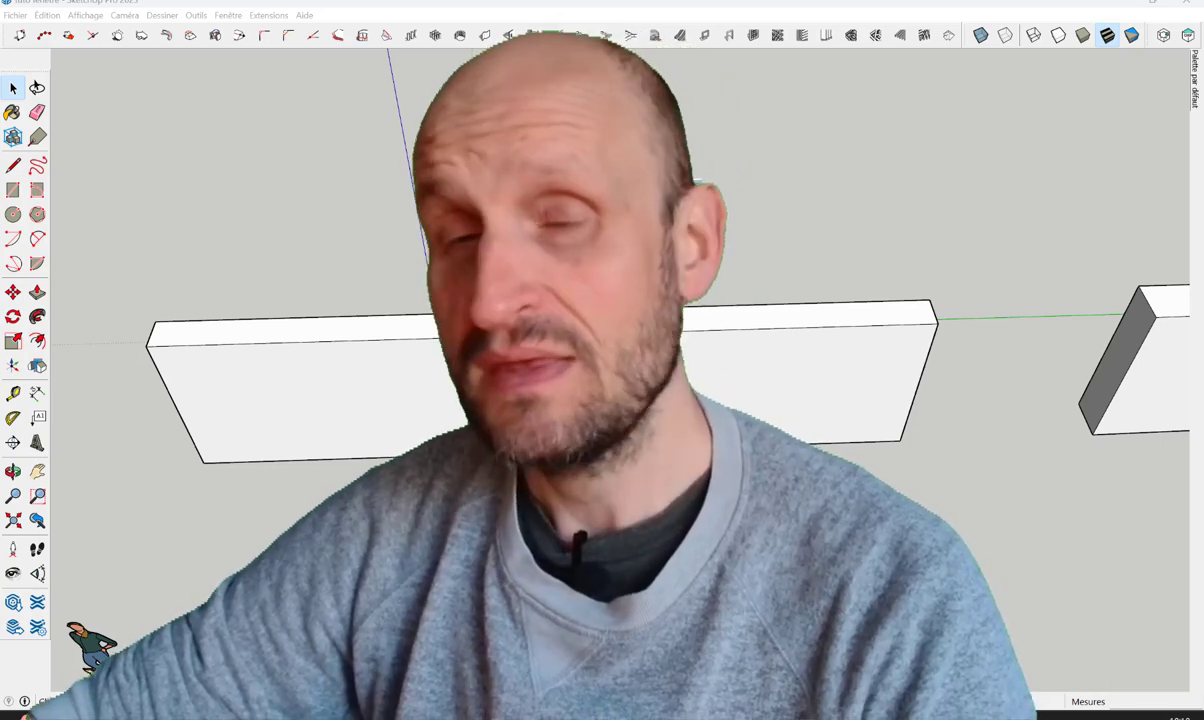
# Tilt the view slightly and enter the left board group for editing
pyautogui.moveTo(600, 400); pyautogui.dragTo(590, 430, button='middle')
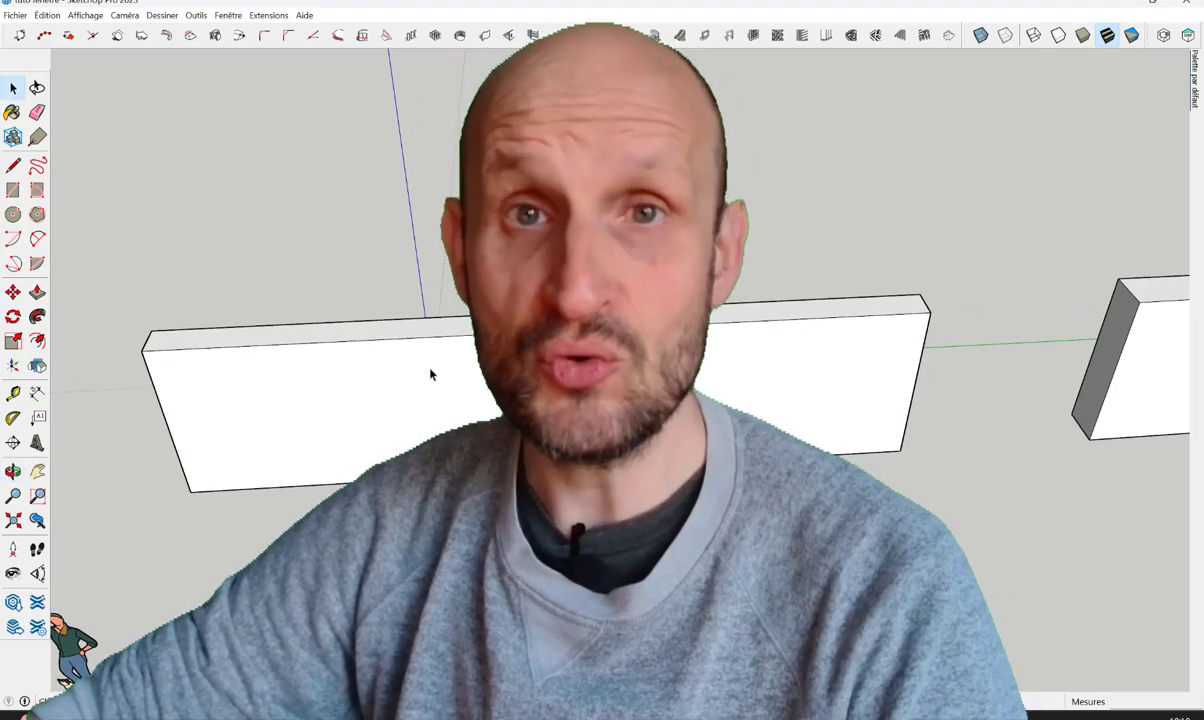
pyautogui.press('space')
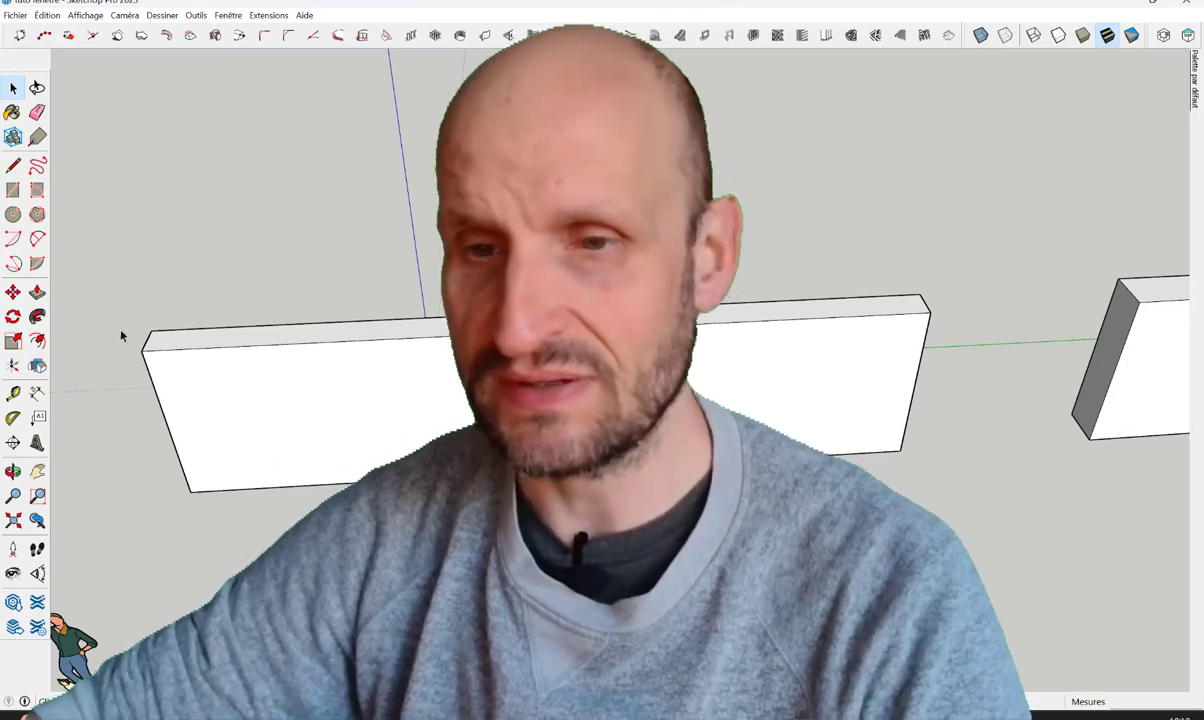
pyautogui.doubleClick(354, 384)
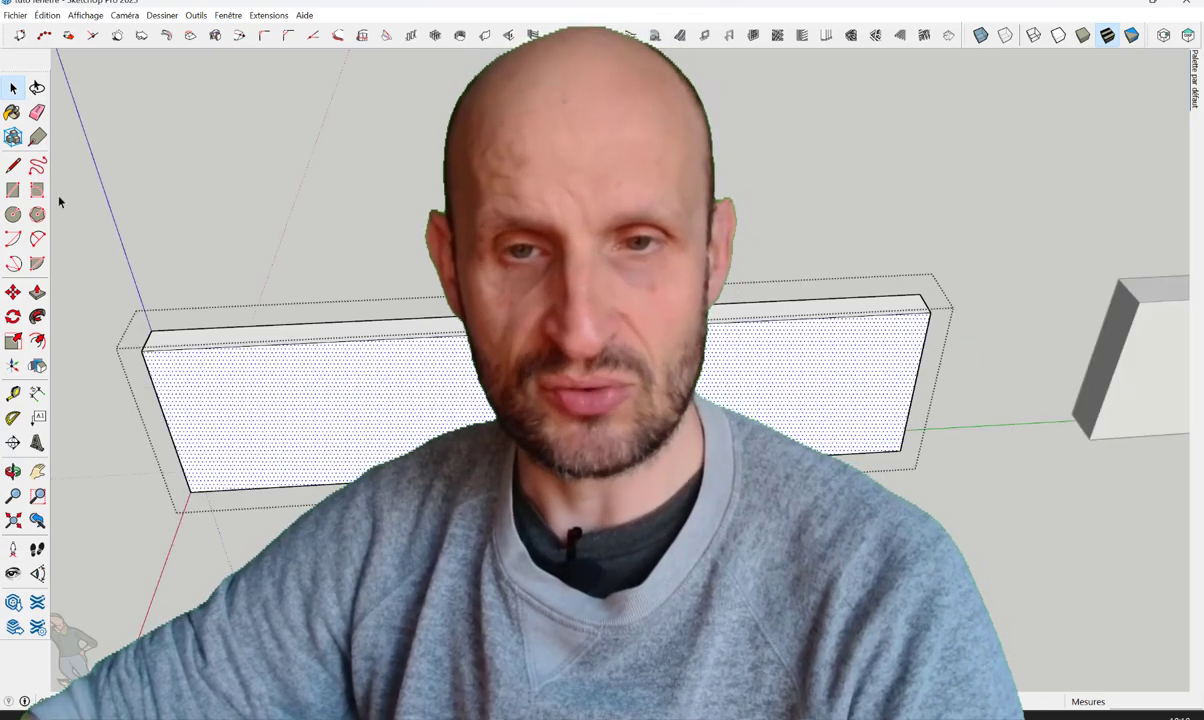
# Draw a small rectangle on the left panel's front face and push it in as a window recess
pyautogui.click(12, 190)
pyautogui.click(289, 380)
pyautogui.click(377, 452)
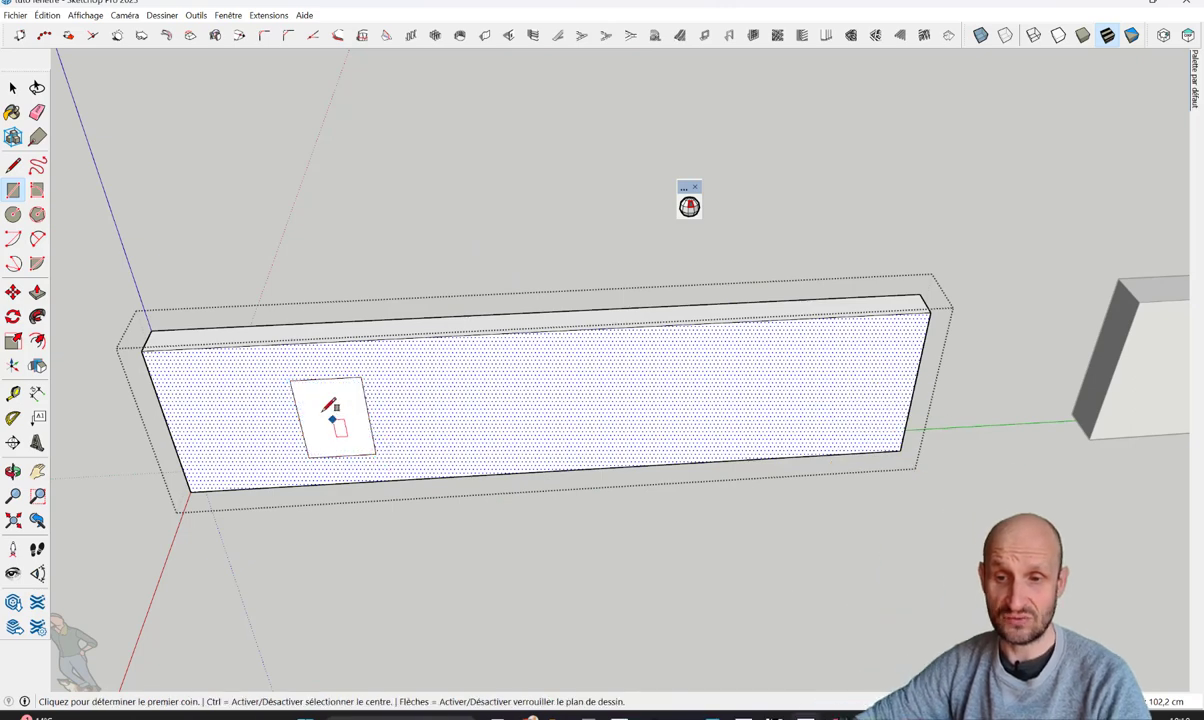
pyautogui.press('space')
pyautogui.click(317, 400)
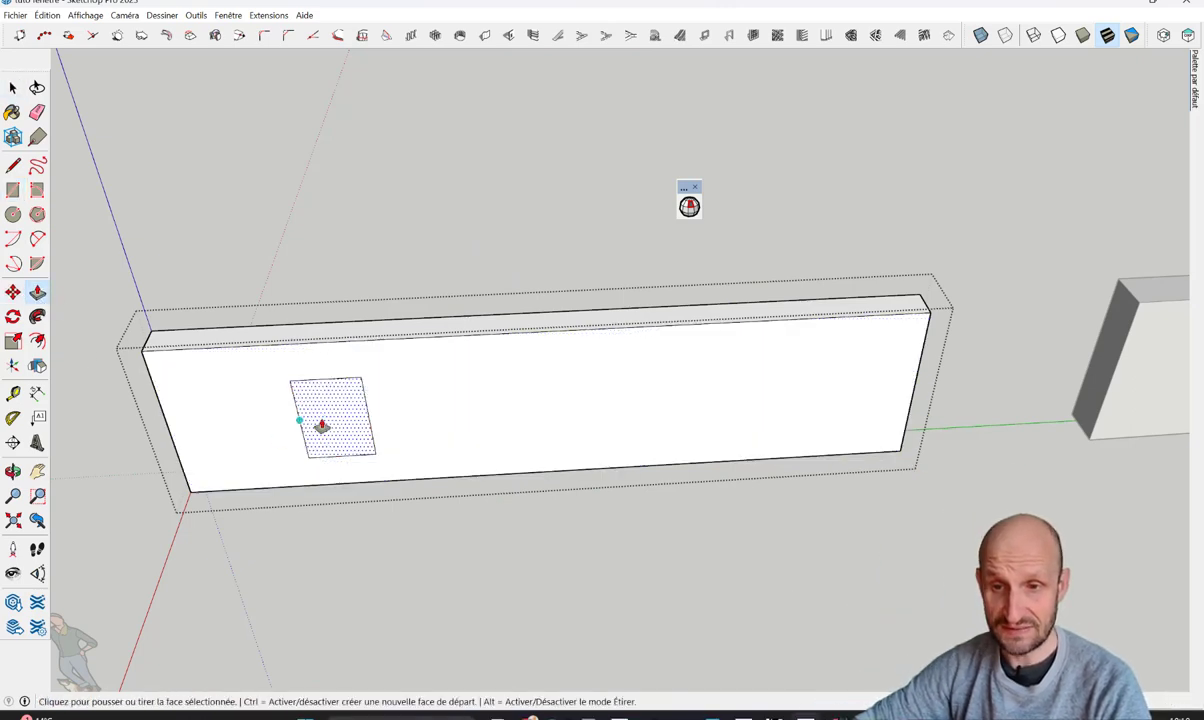
pyautogui.click(321, 426)
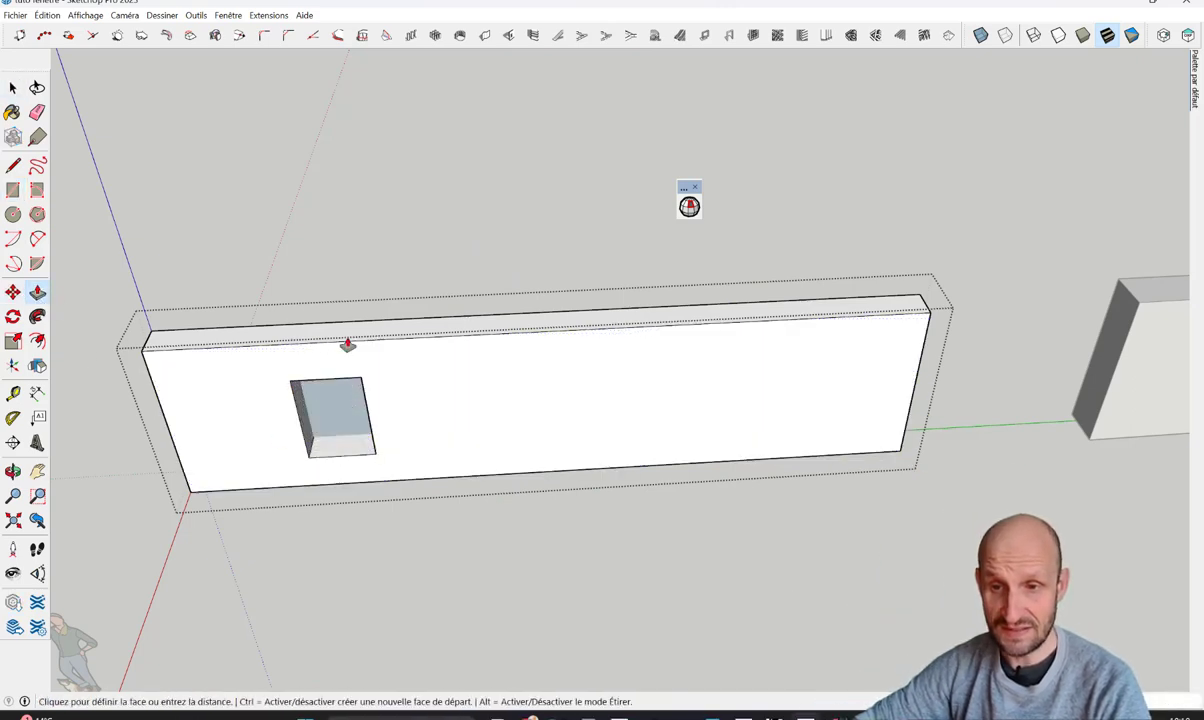
pyautogui.click(254, 333)
pyautogui.moveTo(199, 422)
pyautogui.mouseDown(button='middle')
pyautogui.moveTo(1096, 304)
pyautogui.moveTo(339, 357)
pyautogui.moveTo(650, 398)
pyautogui.moveTo(411, 500)
pyautogui.mouseUp(button='middle')
# Enter the wall panel behind the box and draw a window rectangle on its face
pyautogui.click(446, 535)
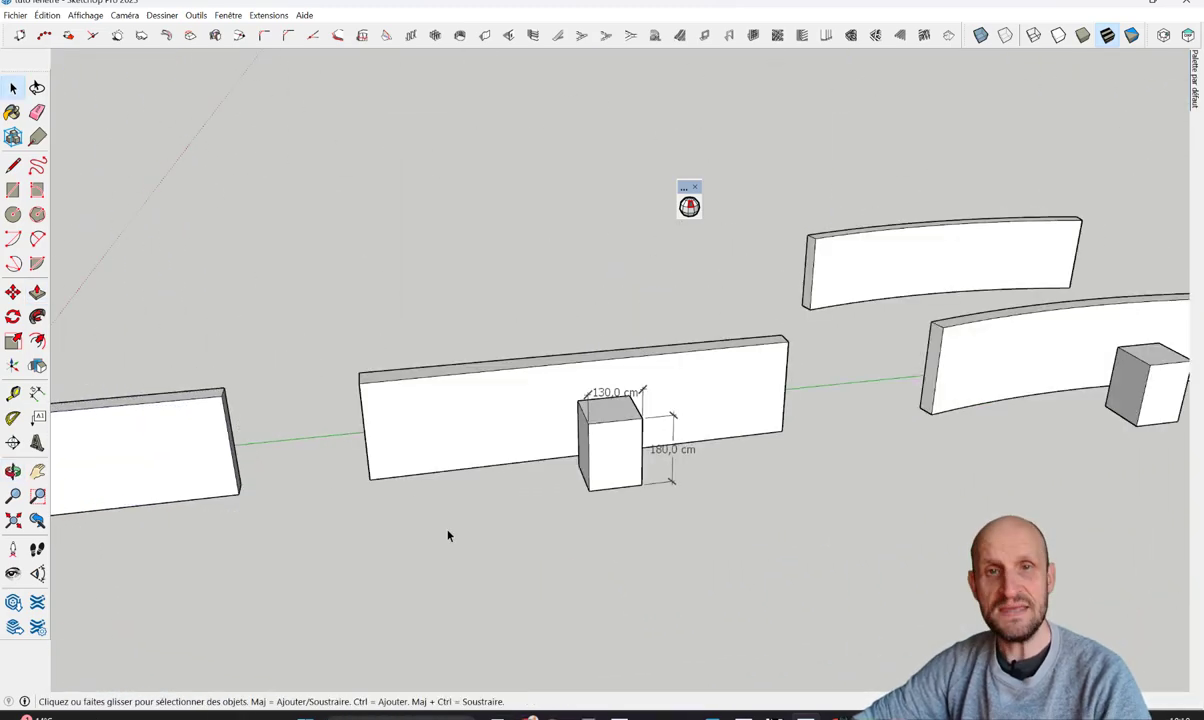
pyautogui.doubleClick(416, 411)
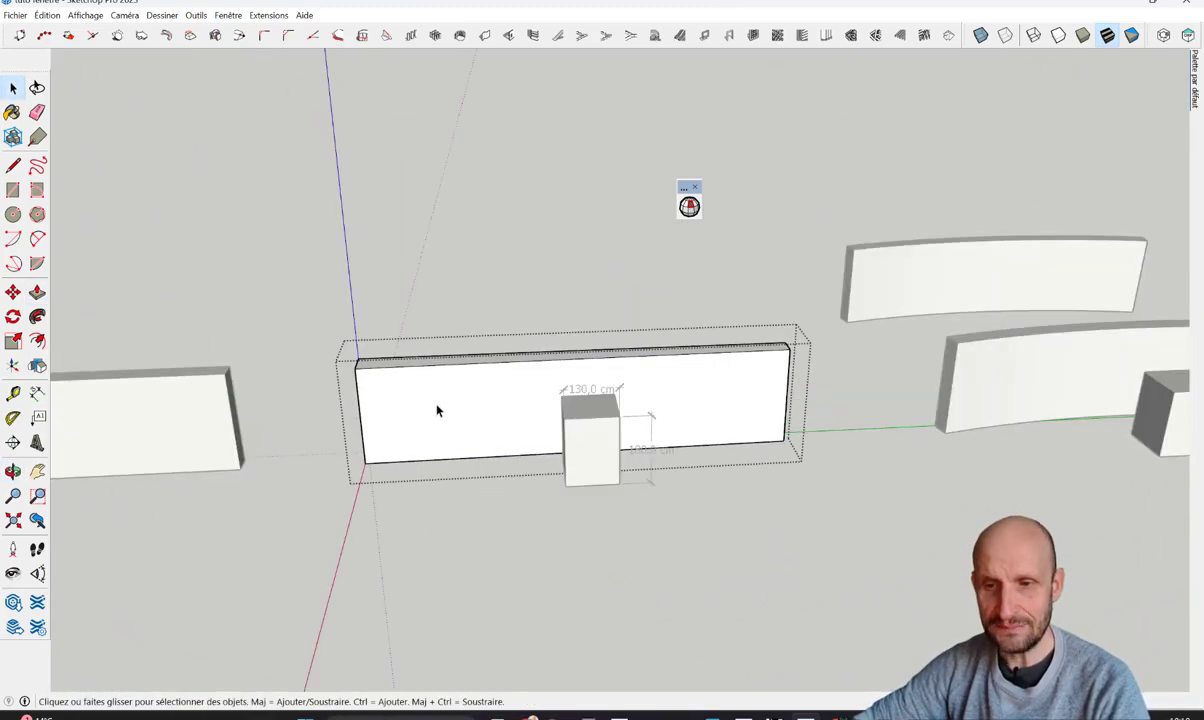
pyautogui.scroll(3, 435, 415)
pyautogui.click(15, 192)
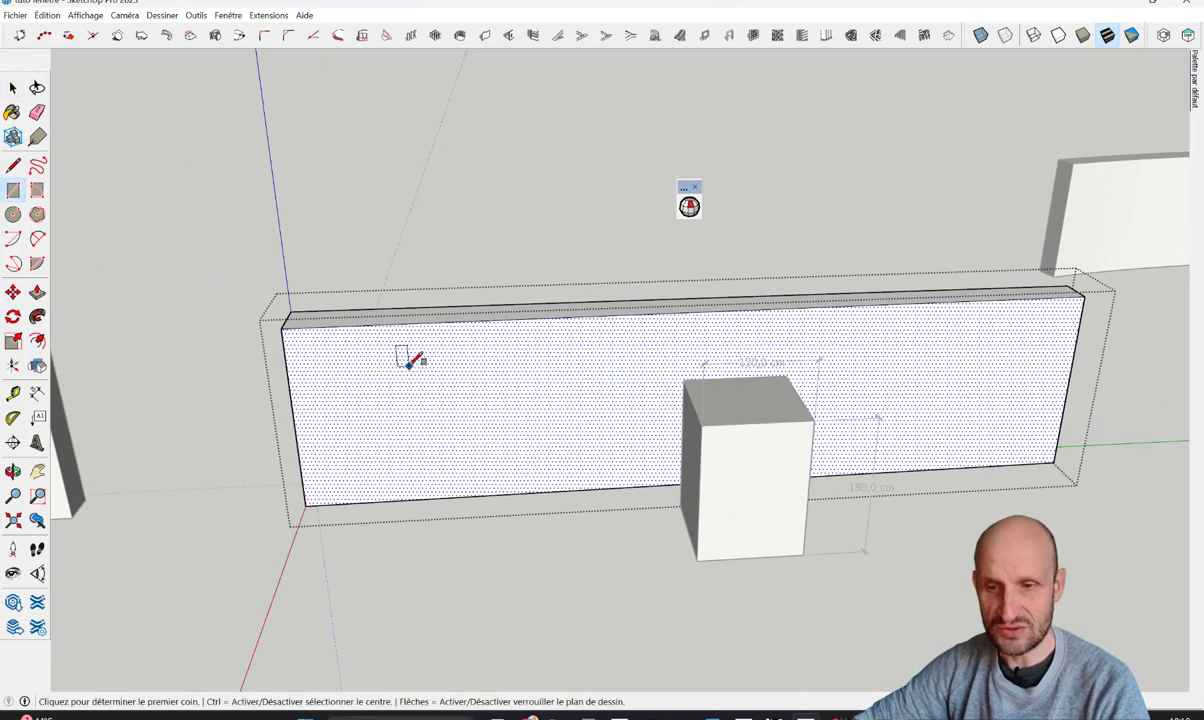
pyautogui.click(409, 364)
pyautogui.click(491, 443)
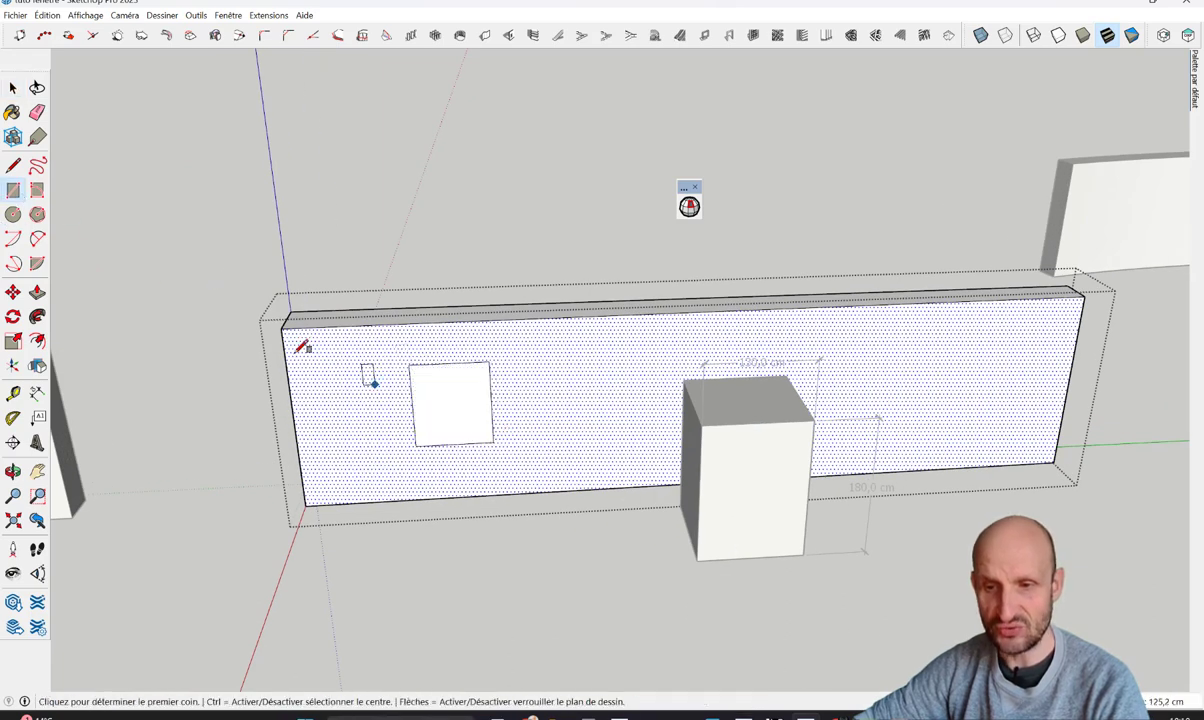
# Push/Pull the window rectangle out, then back into the wall as a recess
pyautogui.click(40, 292)
pyautogui.click(443, 418)
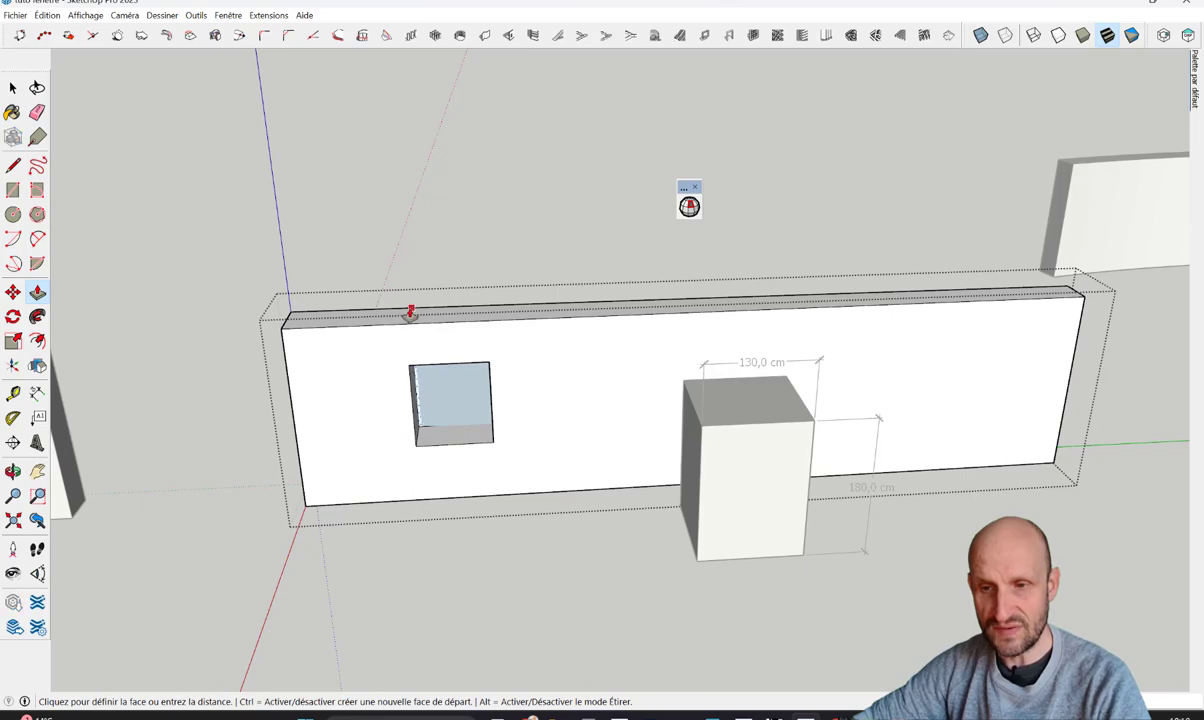
pyautogui.click(440, 306)
pyautogui.moveTo(489, 314)
pyautogui.mouseDown(button='middle')
pyautogui.moveTo(398, 344)
pyautogui.moveTo(718, 380)
pyautogui.moveTo(583, 395)
pyautogui.mouseUp(button='middle')
pyautogui.click(524, 371)
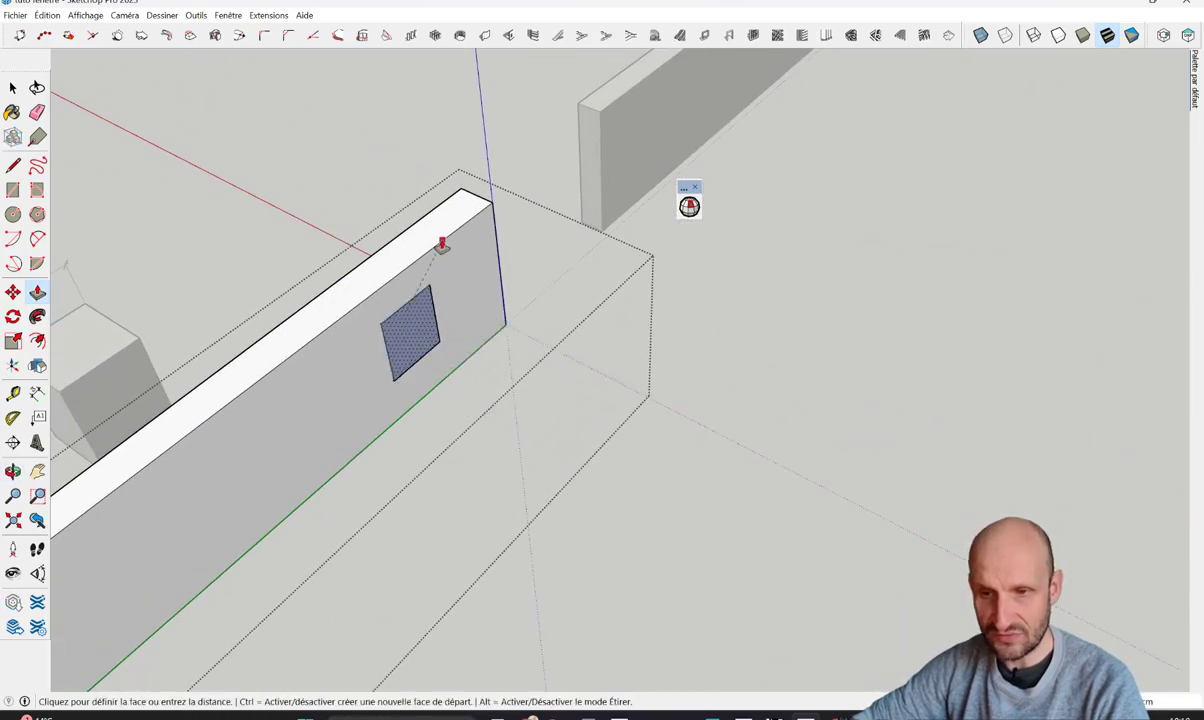
pyautogui.click(393, 283)
# Select the recessed face and undo the trial window recess
pyautogui.moveTo(446, 311)
pyautogui.mouseDown(button='middle')
pyautogui.moveTo(352, 231)
pyautogui.moveTo(328, 252)
pyautogui.mouseUp(button='middle')
pyautogui.press('space')
pyautogui.click(336, 280)
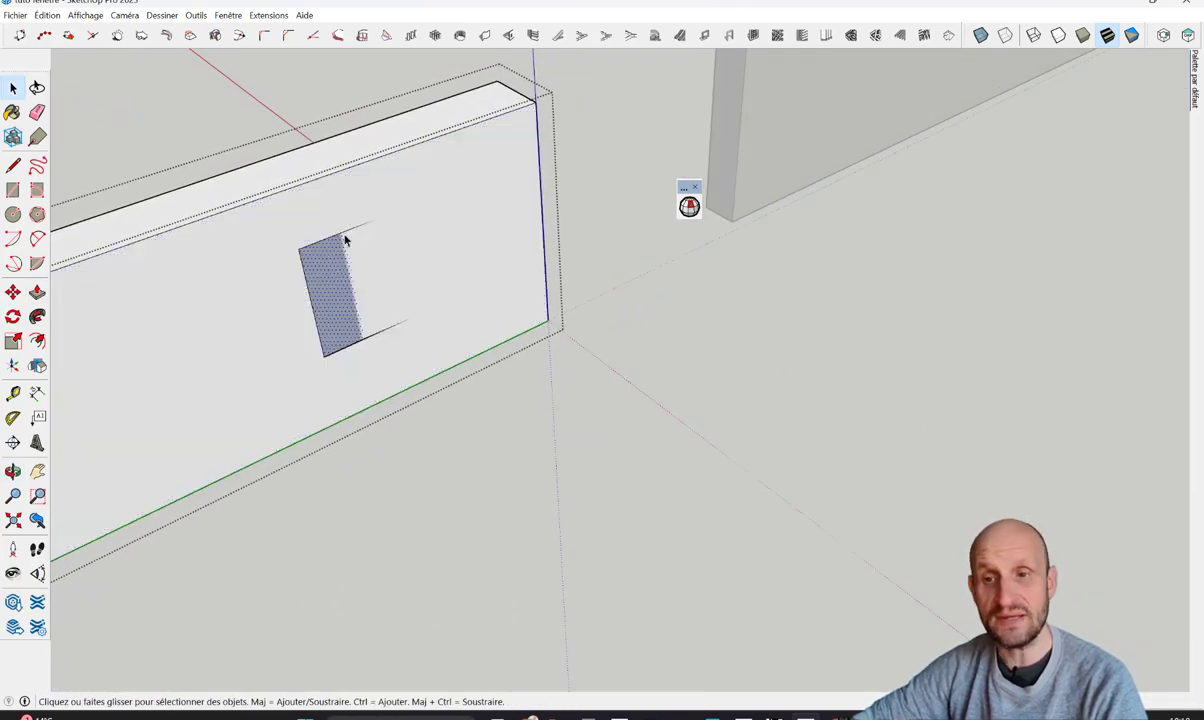
pyautogui.hotkey('ctrl', 'z')
pyautogui.hotkey('ctrl', 'z')
pyautogui.moveTo(336, 318); pyautogui.dragTo(663, 316, button='middle')
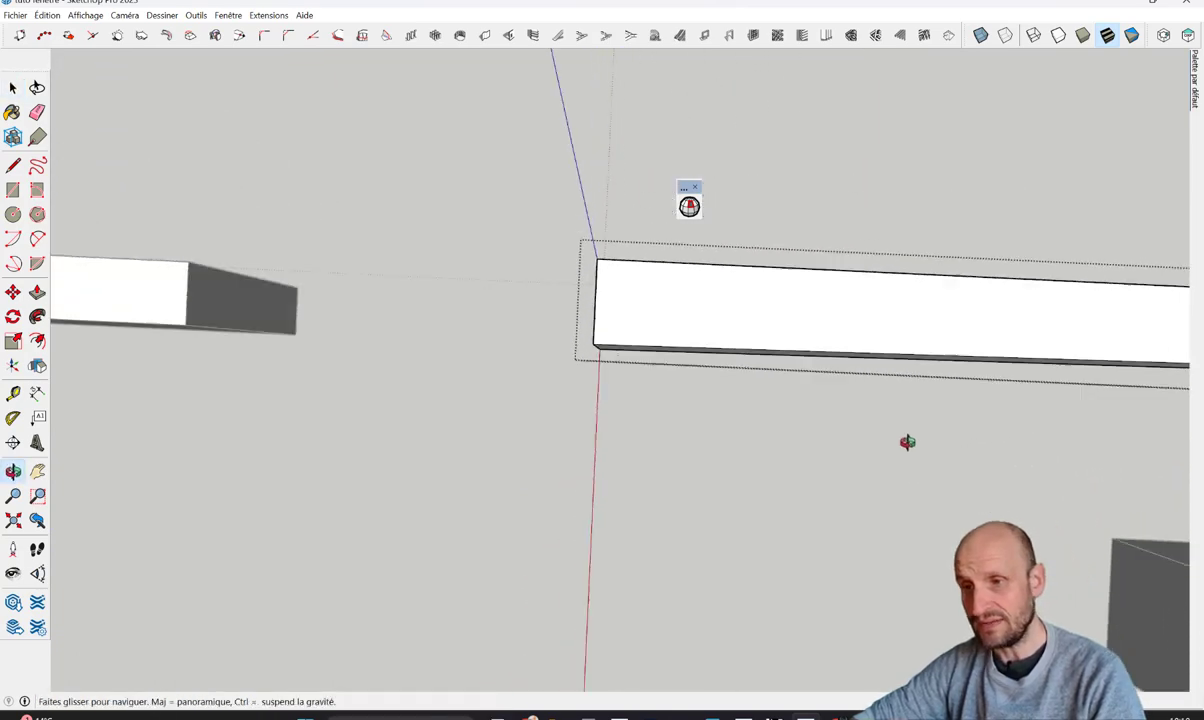
# Orbit around the walls and select the 130 × 180 cm box in front of the wall
pyautogui.moveTo(907, 442)
pyautogui.mouseDown(button='middle')
pyautogui.moveTo(398, 398)
pyautogui.moveTo(957, 385)
pyautogui.moveTo(557, 373)
pyautogui.mouseUp(button='middle')
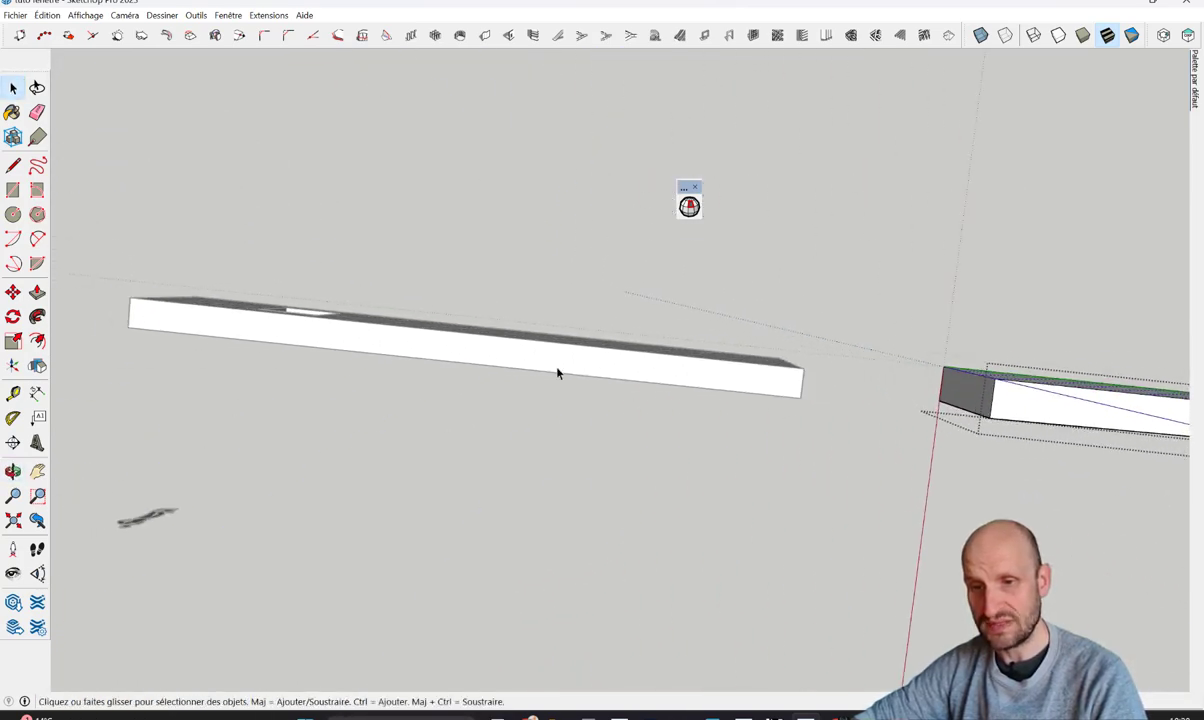
pyautogui.moveTo(480, 338)
pyautogui.mouseDown(button='middle')
pyautogui.moveTo(296, 398)
pyautogui.moveTo(384, 384)
pyautogui.moveTo(336, 368)
pyautogui.moveTo(600, 459)
pyautogui.moveTo(486, 382)
pyautogui.moveTo(672, 443)
pyautogui.moveTo(750, 419)
pyautogui.moveTo(908, 474)
pyautogui.mouseUp(button='middle')
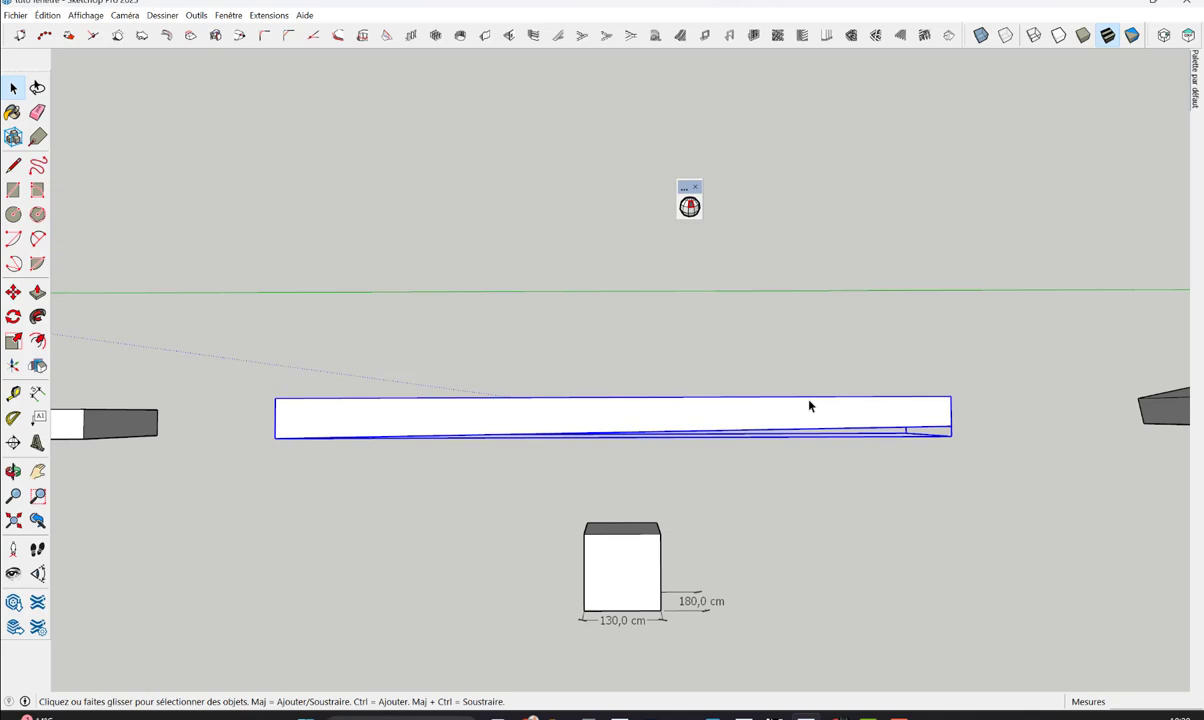
pyautogui.moveTo(790, 502)
pyautogui.mouseDown(button='middle')
pyautogui.moveTo(777, 408)
pyautogui.moveTo(485, 528)
pyautogui.mouseUp(button='middle')
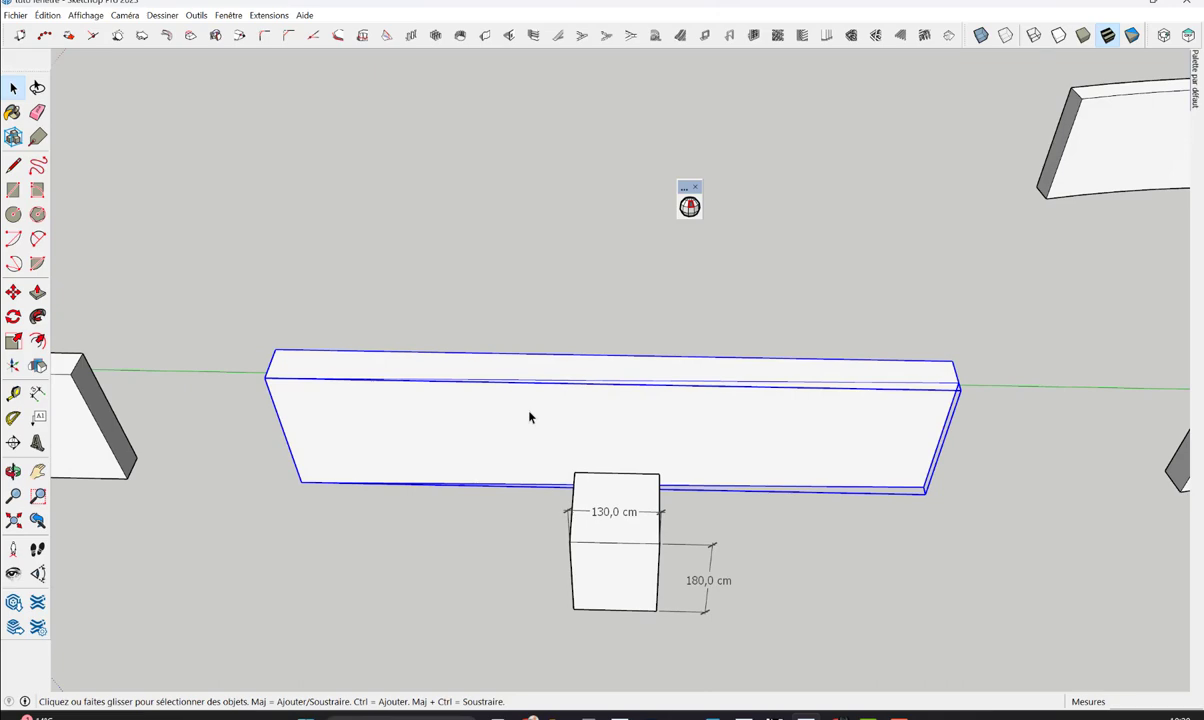
pyautogui.moveTo(543, 411)
pyautogui.mouseDown(button='middle')
pyautogui.moveTo(648, 363)
pyautogui.moveTo(661, 339)
pyautogui.moveTo(698, 349)
pyautogui.moveTo(618, 398)
pyautogui.moveTo(698, 427)
pyautogui.mouseUp(button='middle')
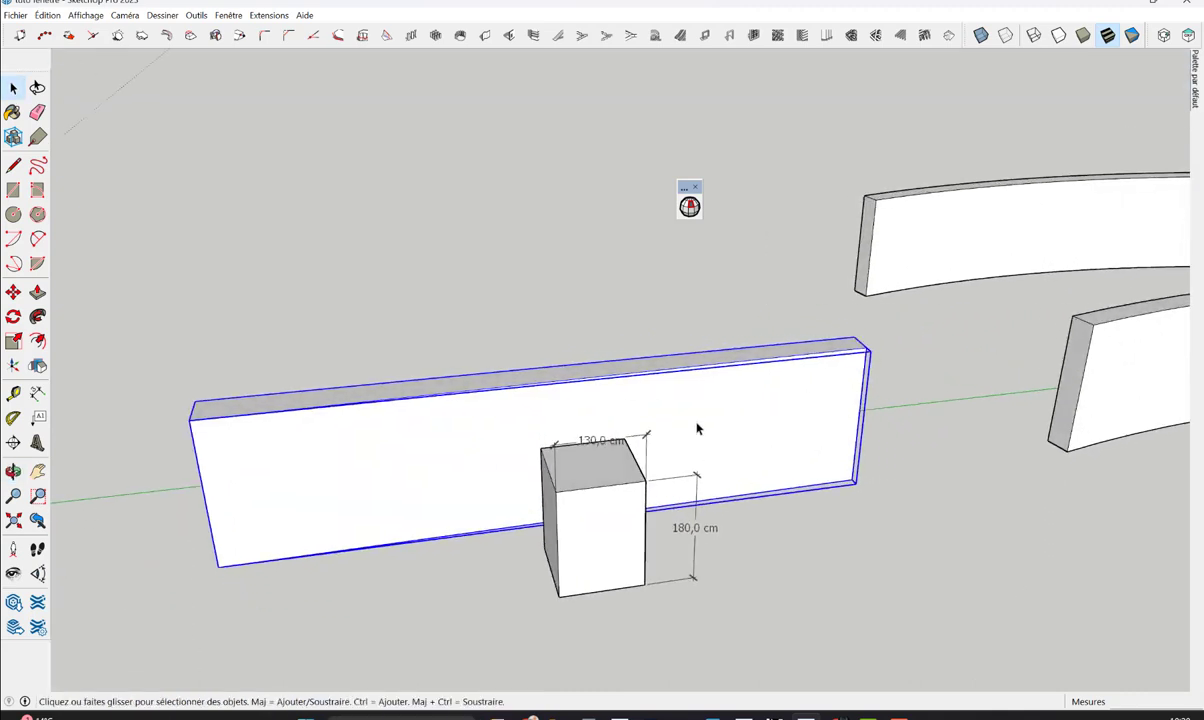
pyautogui.moveTo(776, 452)
pyautogui.mouseDown(button='middle')
pyautogui.moveTo(747, 462)
pyautogui.moveTo(785, 524)
pyautogui.moveTo(726, 535)
pyautogui.moveTo(572, 455)
pyautogui.moveTo(358, 441)
pyautogui.moveTo(464, 425)
pyautogui.mouseUp(button='middle')
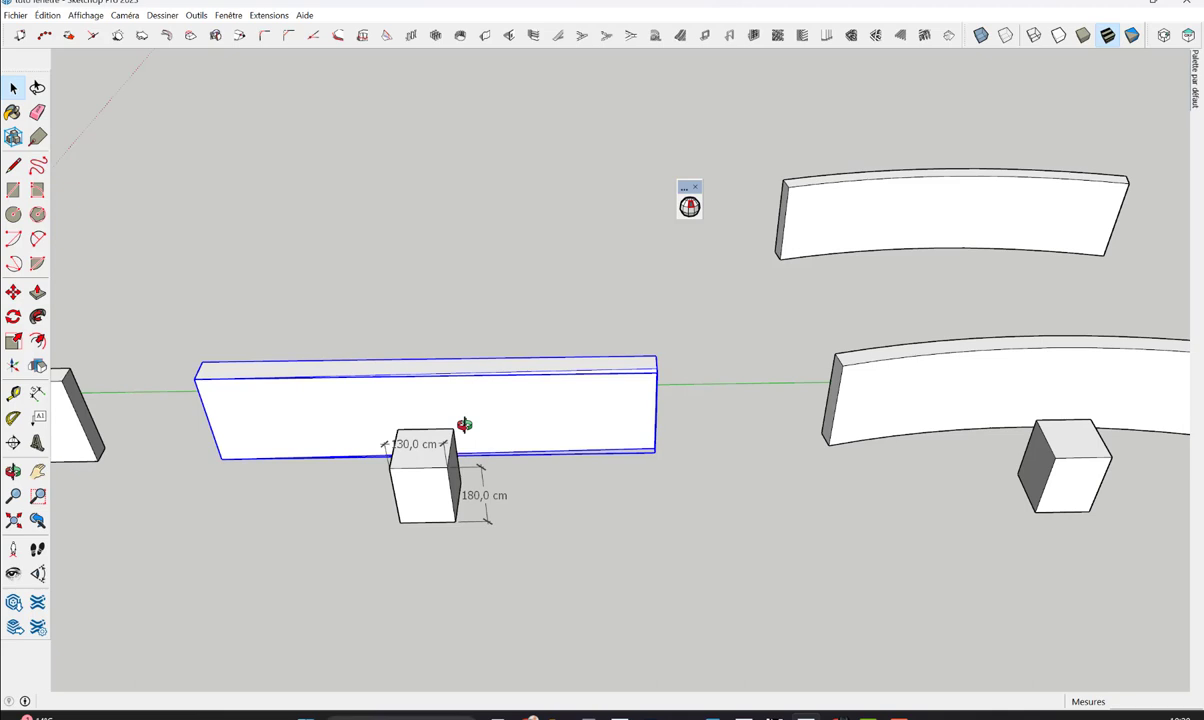
pyautogui.click(407, 501)
pyautogui.moveTo(407, 501)
pyautogui.mouseDown(button='middle')
pyautogui.moveTo(505, 430)
pyautogui.moveTo(376, 457)
pyautogui.mouseUp(button='middle')
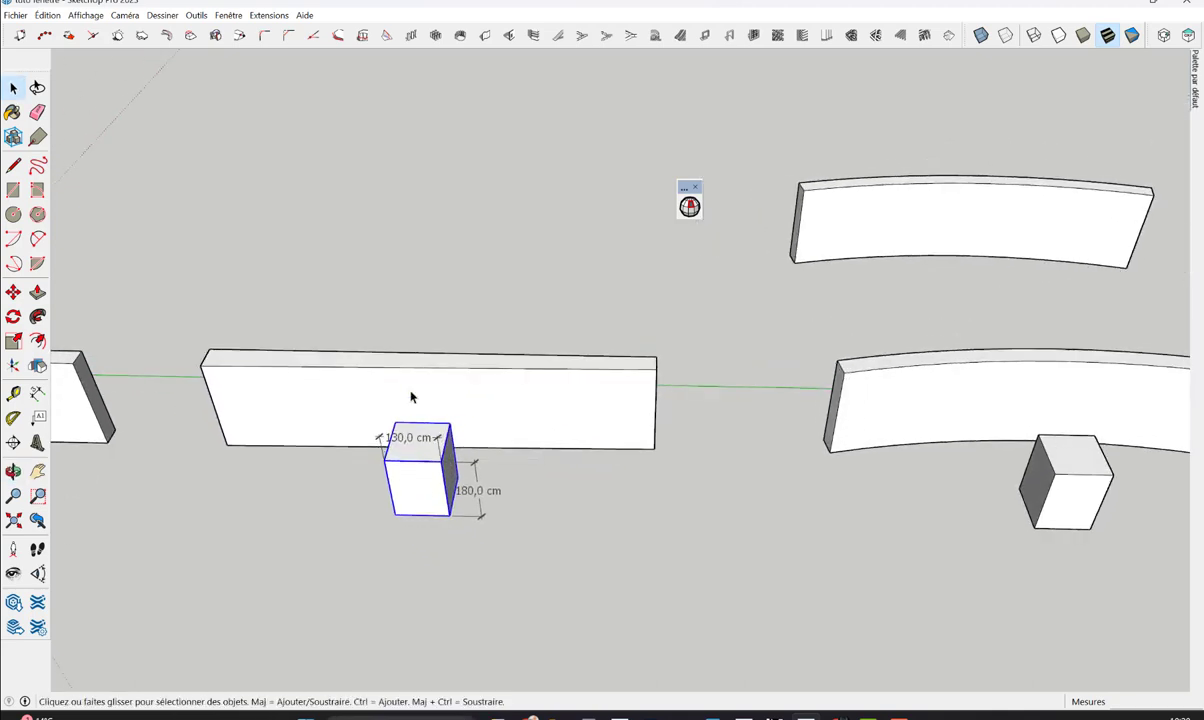
# Open and dismiss the Solides menu, then orbit to view the box from above-right
pyautogui.click(195, 15)
pyautogui.moveTo(217, 233)
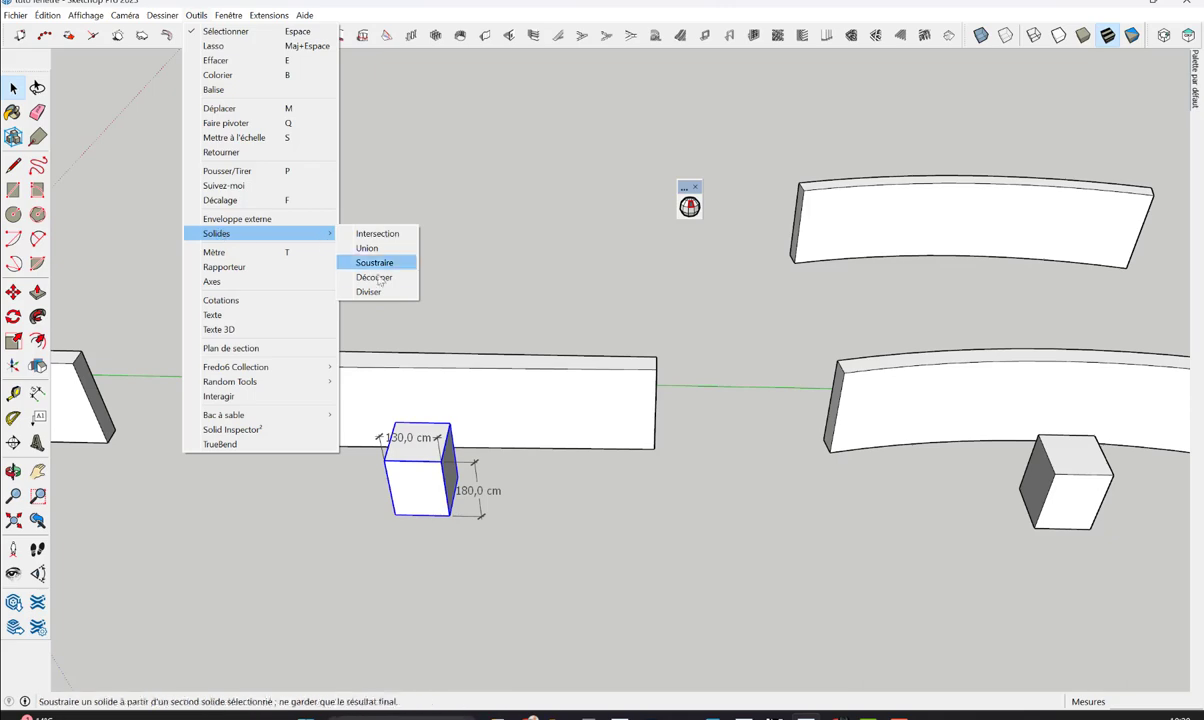
pyautogui.click(400, 500)
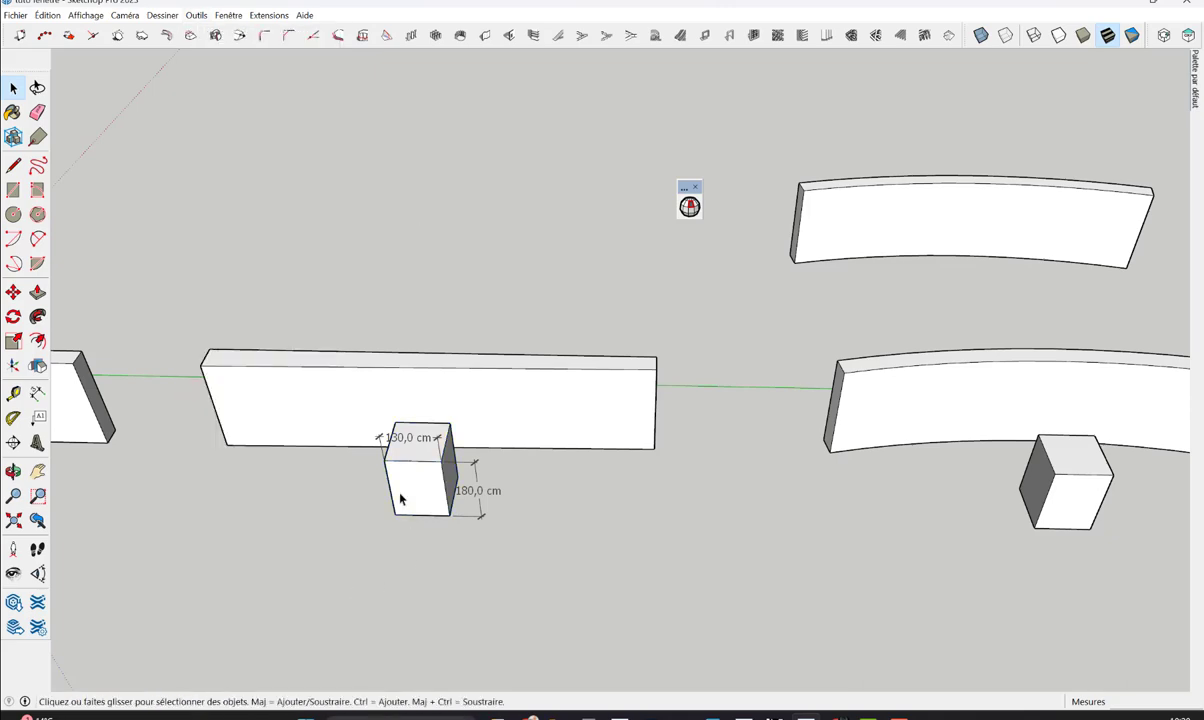
pyautogui.moveTo(411, 458); pyautogui.dragTo(672, 398, button='middle')
pyautogui.scroll(3, 497, 524)
pyautogui.scroll(2, 455, 429)
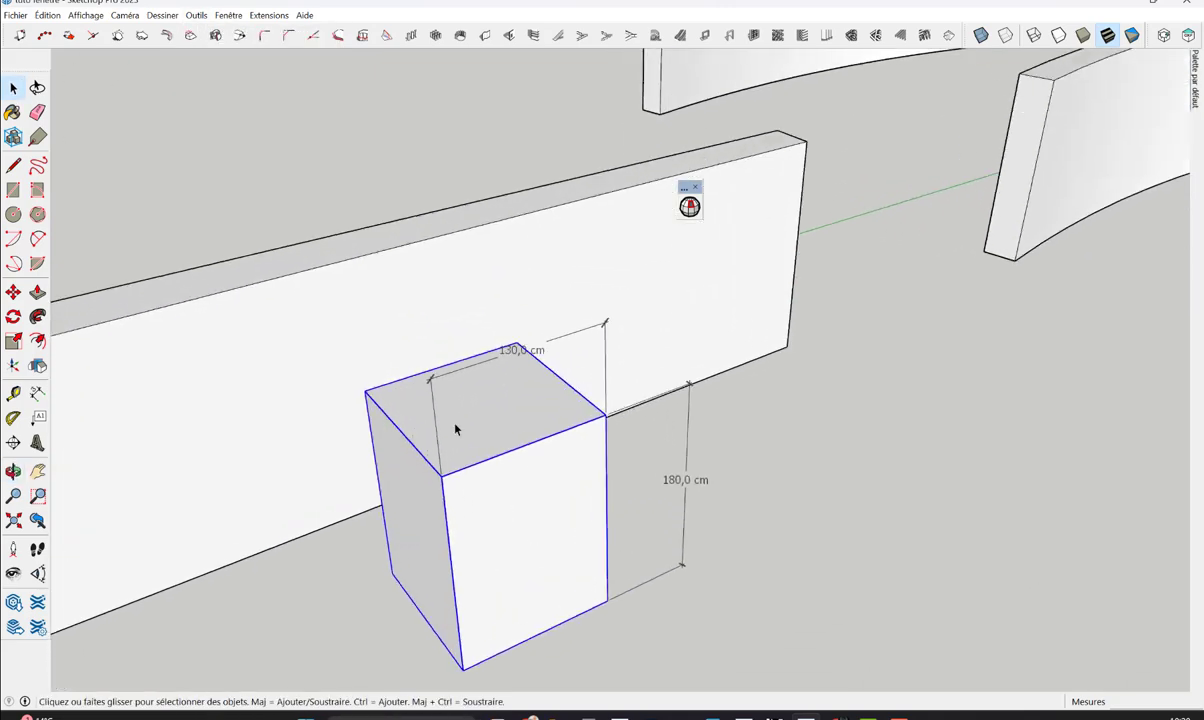
pyautogui.click(13, 191)
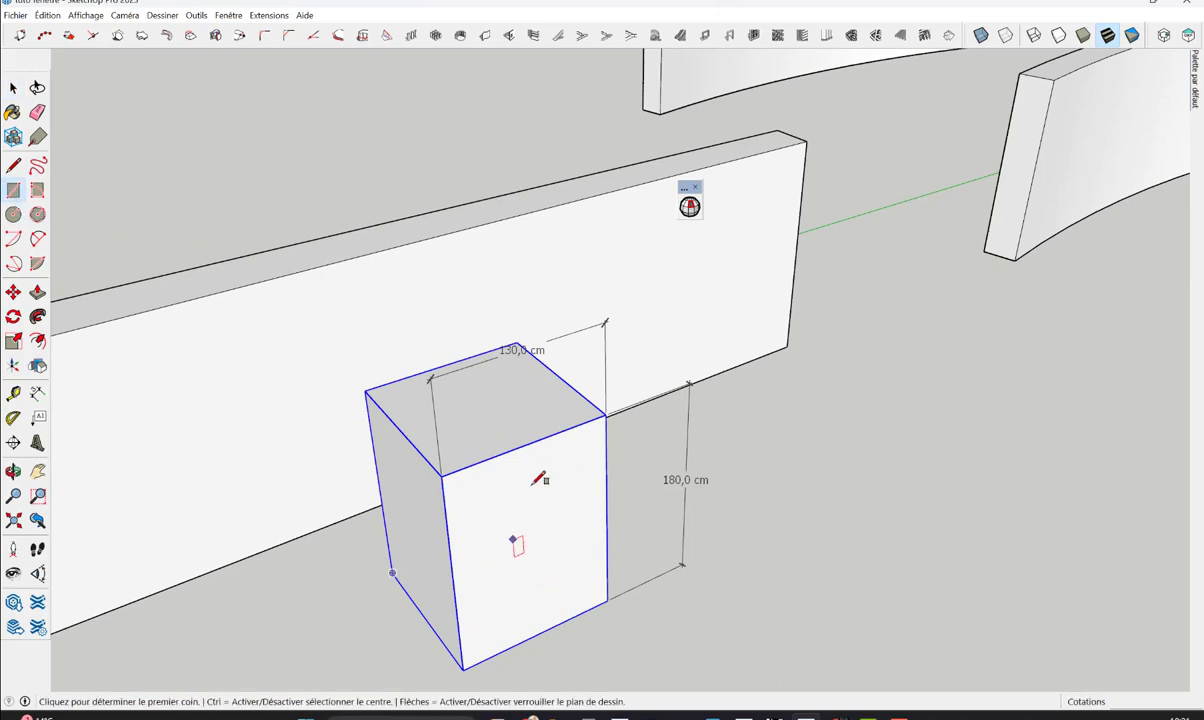
pyautogui.press('space')
pyautogui.scroll(-3, 710, 556)
pyautogui.moveTo(710, 556); pyautogui.dragTo(551, 373, button='middle')
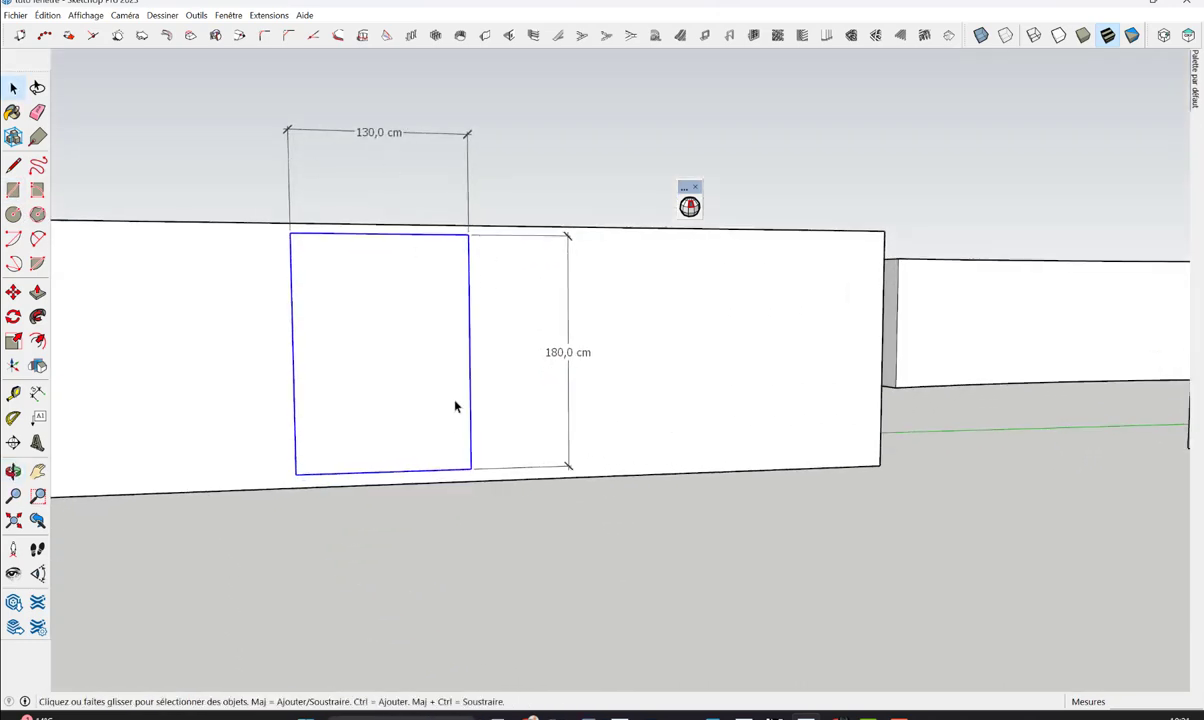
pyautogui.moveTo(398, 322); pyautogui.dragTo(422, 352, button='middle')
pyautogui.moveTo(390, 309); pyautogui.dragTo(597, 422, button='middle')
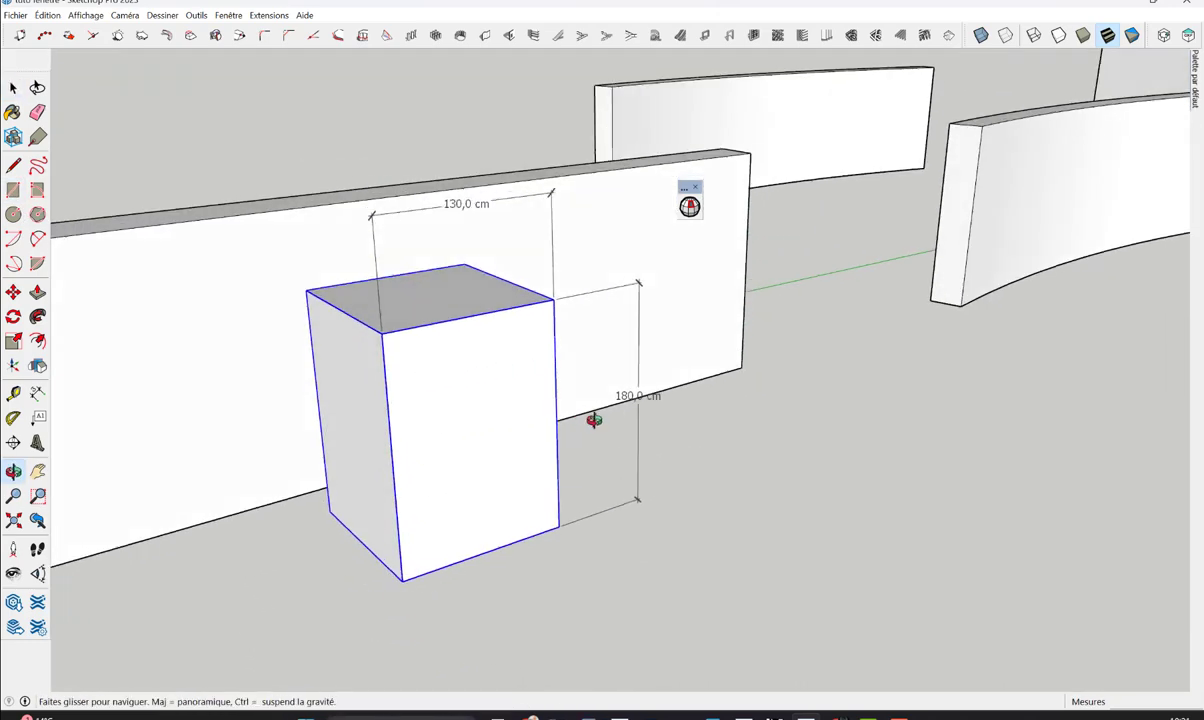
pyautogui.moveTo(498, 116)
pyautogui.mouseDown(button='middle')
pyautogui.moveTo(344, 454)
pyautogui.moveTo(478, 494)
pyautogui.mouseUp(button='middle')
pyautogui.scroll(-2, 520, 540)
# Move the 130 × 180 cm box into the straight wall panel and select the wall
pyautogui.click(561, 594)
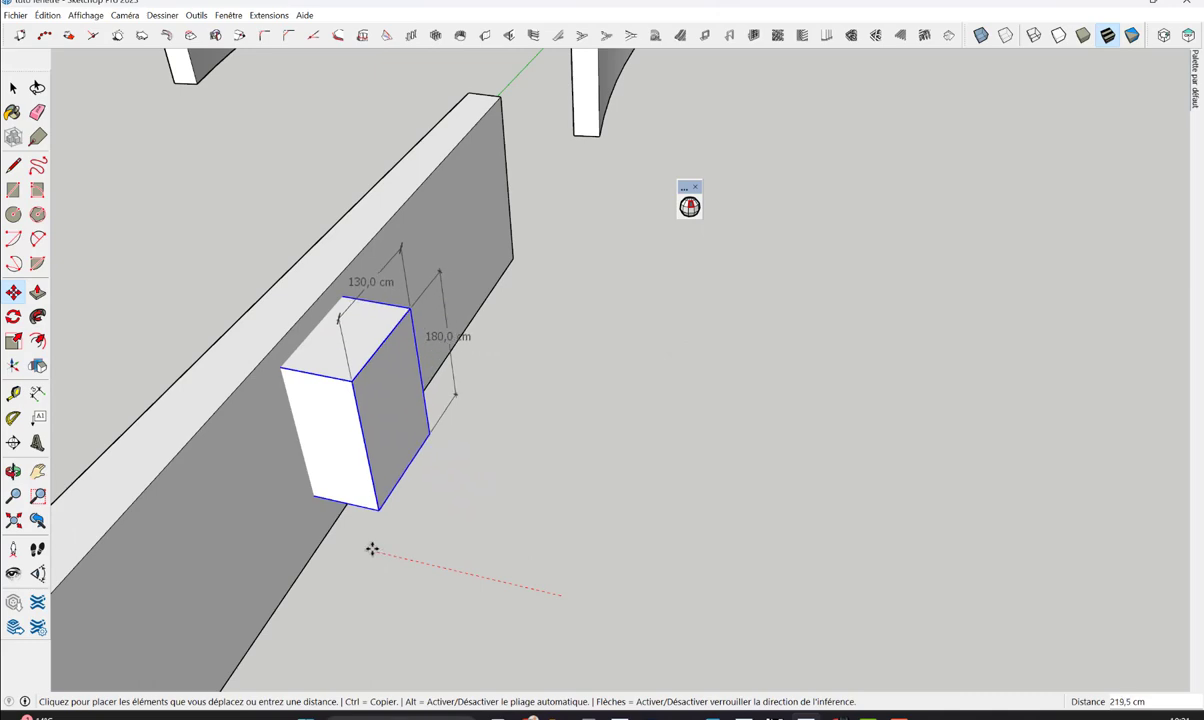
pyautogui.moveTo(358, 543)
pyautogui.mouseDown(button='middle')
pyautogui.moveTo(581, 558)
pyautogui.moveTo(594, 502)
pyautogui.moveTo(280, 475)
pyautogui.moveTo(430, 530)
pyautogui.mouseUp(button='middle')
pyautogui.click(581, 558)
pyautogui.press('space')
pyautogui.click(430, 530)
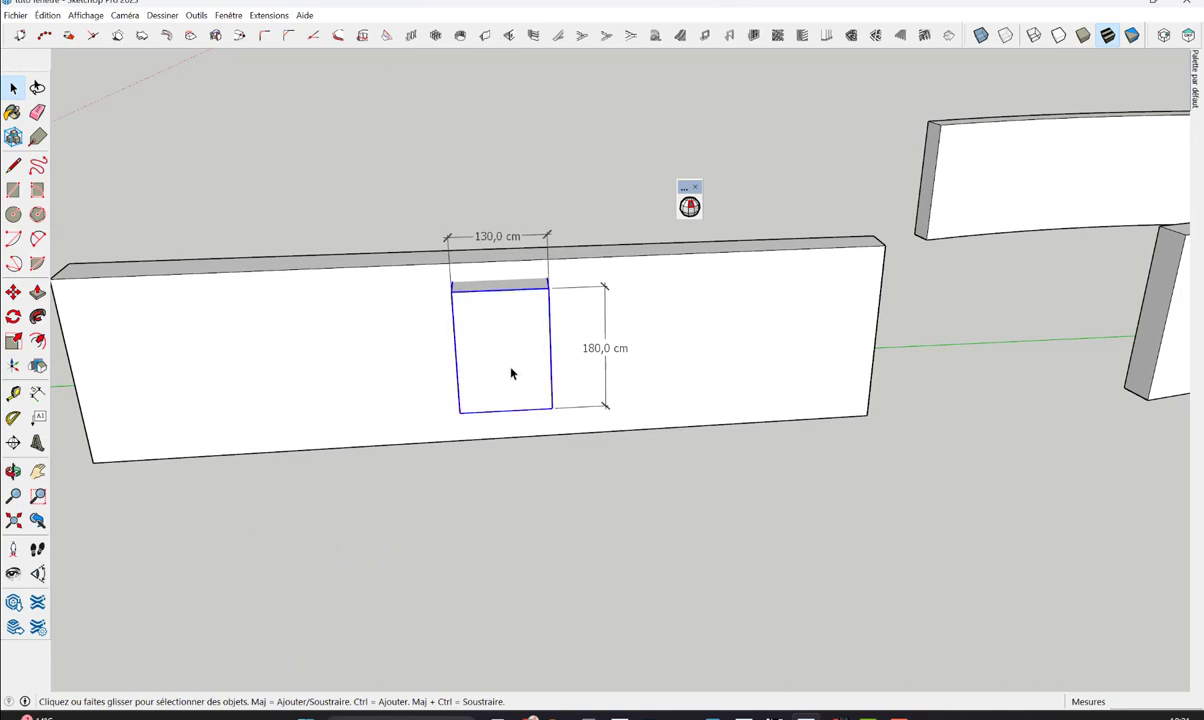
pyautogui.click(284, 289)
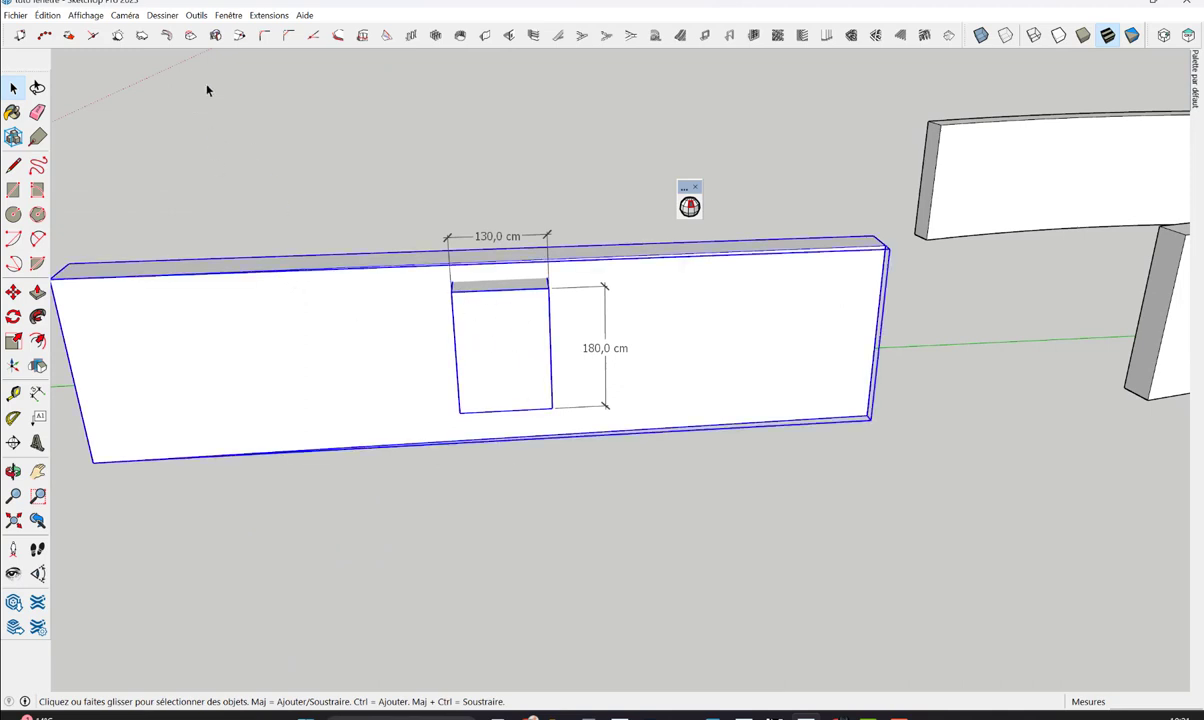
# Subtract the box from the straight wall with Outils > Solides > Soustraire, then inspect the curved wall
pyautogui.click(197, 16)
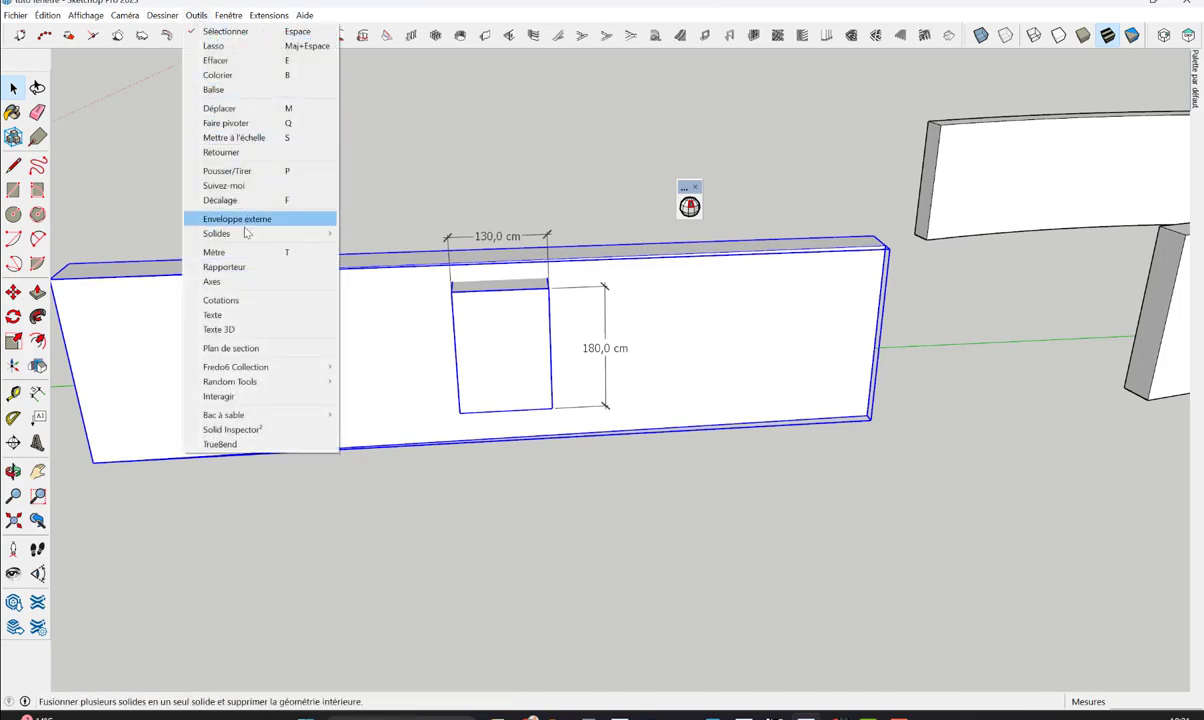
pyautogui.moveTo(260, 233)
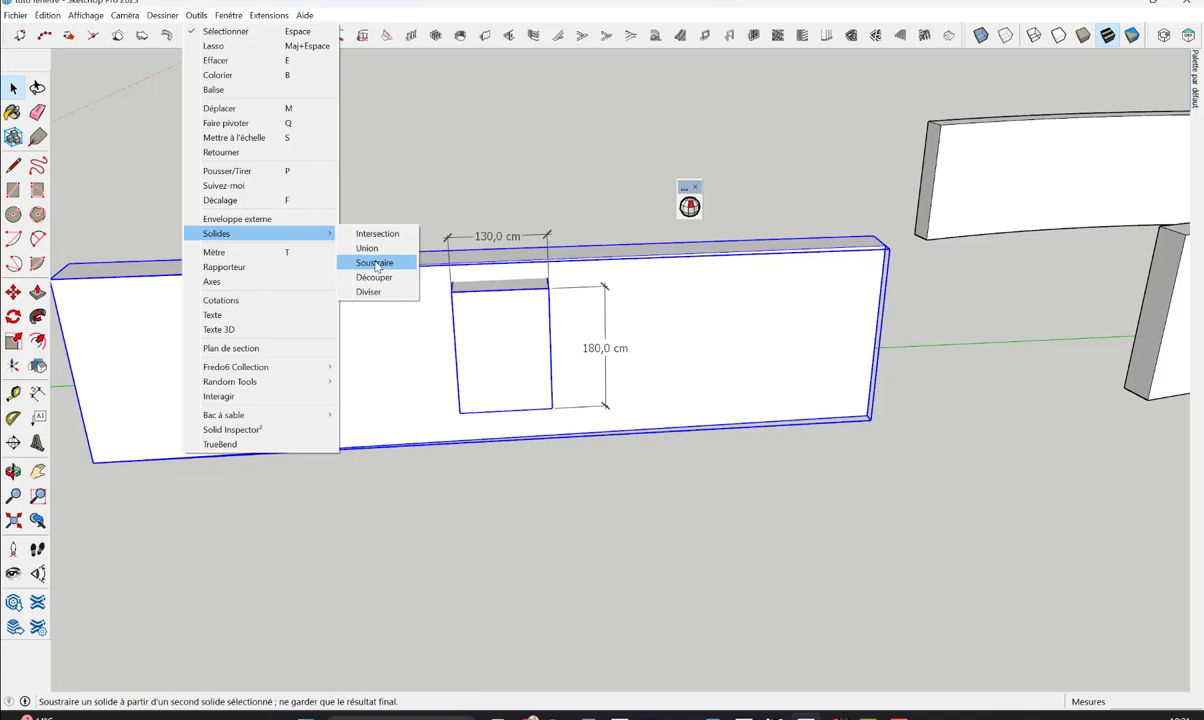
pyautogui.click(374, 263)
pyautogui.moveTo(537, 372); pyautogui.dragTo(513, 255, button='middle')
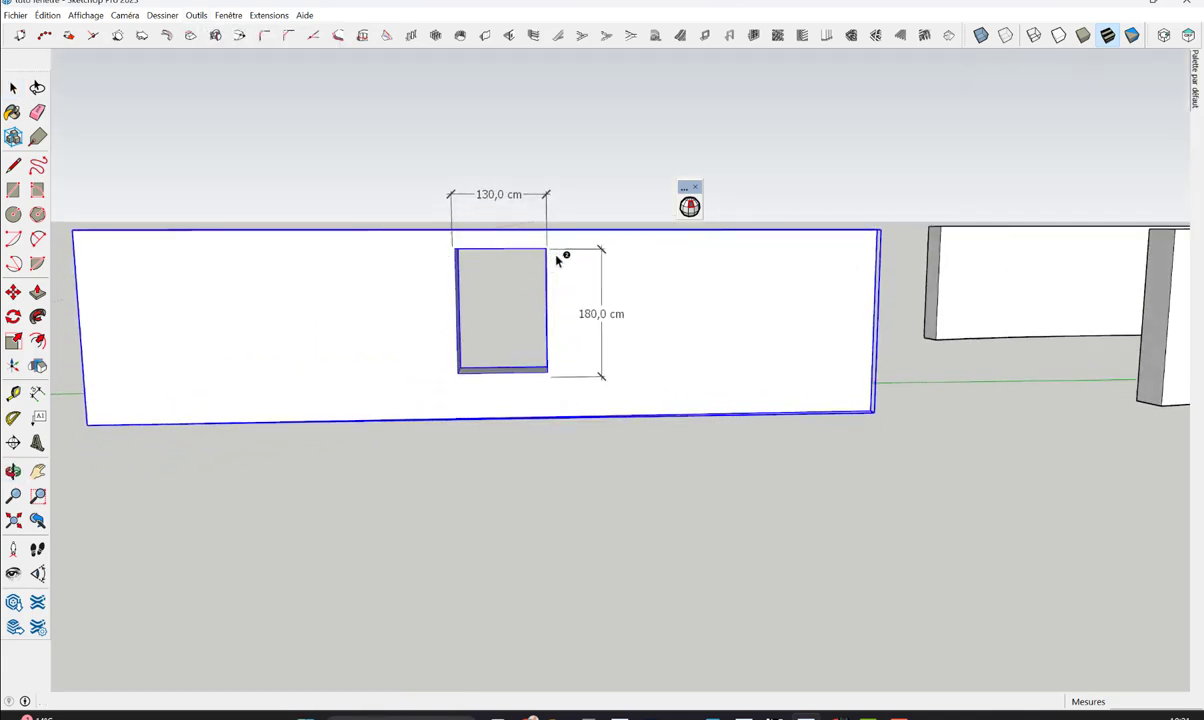
pyautogui.moveTo(583, 420)
pyautogui.mouseDown(button='middle')
pyautogui.moveTo(597, 540)
pyautogui.moveTo(653, 551)
pyautogui.moveTo(618, 489)
pyautogui.moveTo(678, 429)
pyautogui.moveTo(645, 540)
pyautogui.mouseUp(button='middle')
pyautogui.click(990, 512)
pyautogui.moveTo(376, 500)
pyautogui.mouseDown(button='middle')
pyautogui.moveTo(570, 363)
pyautogui.moveTo(620, 372)
pyautogui.moveTo(723, 304)
pyautogui.moveTo(672, 414)
pyautogui.mouseUp(button='middle')
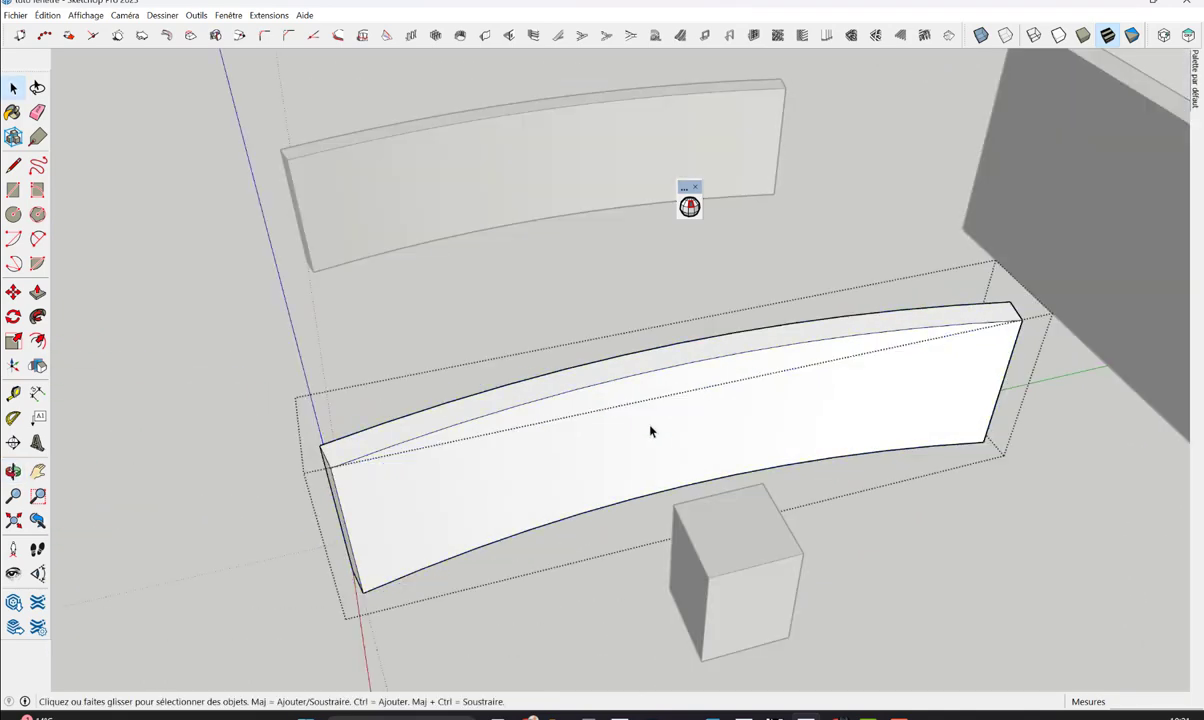
# Move the small box onto the curved wall at the window position
pyautogui.click(637, 546)
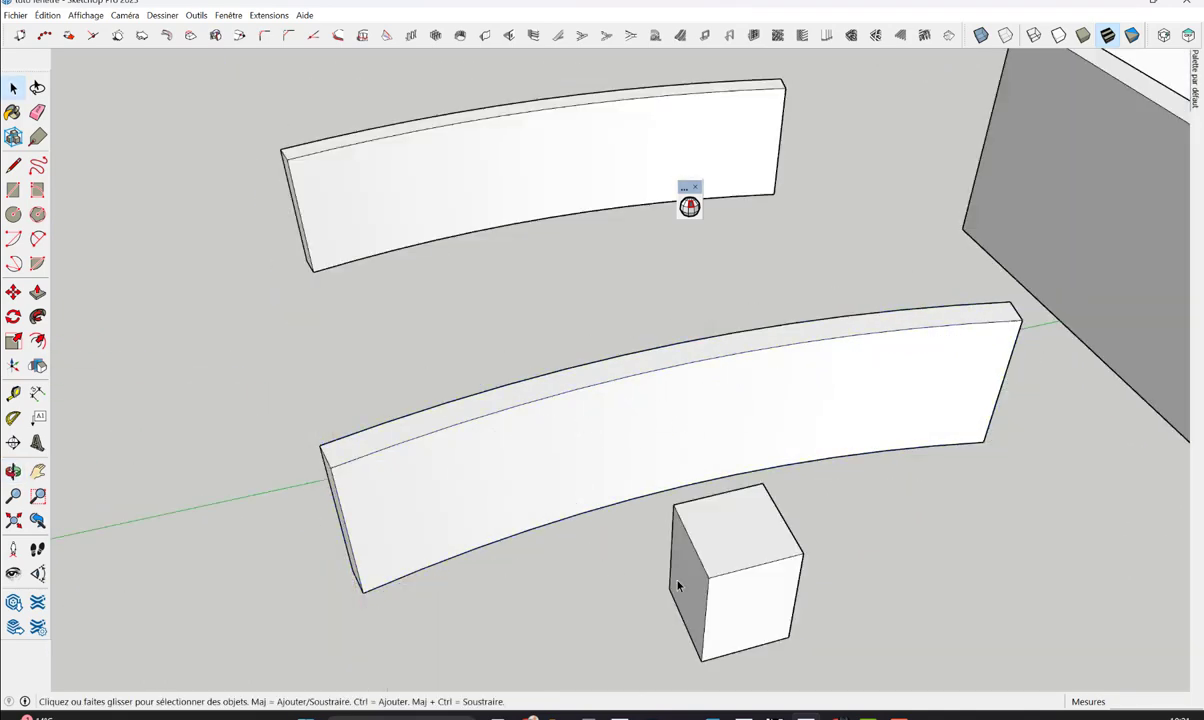
pyautogui.click(13, 292)
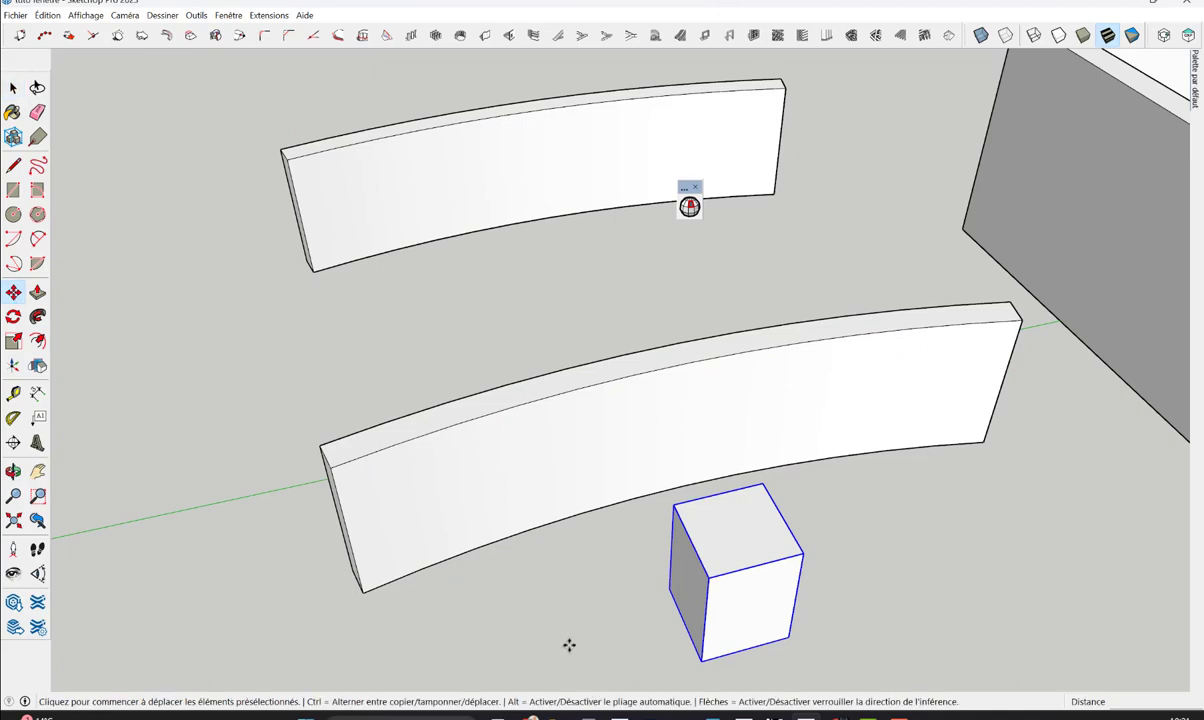
pyautogui.click(569, 641)
pyautogui.press('Escape')
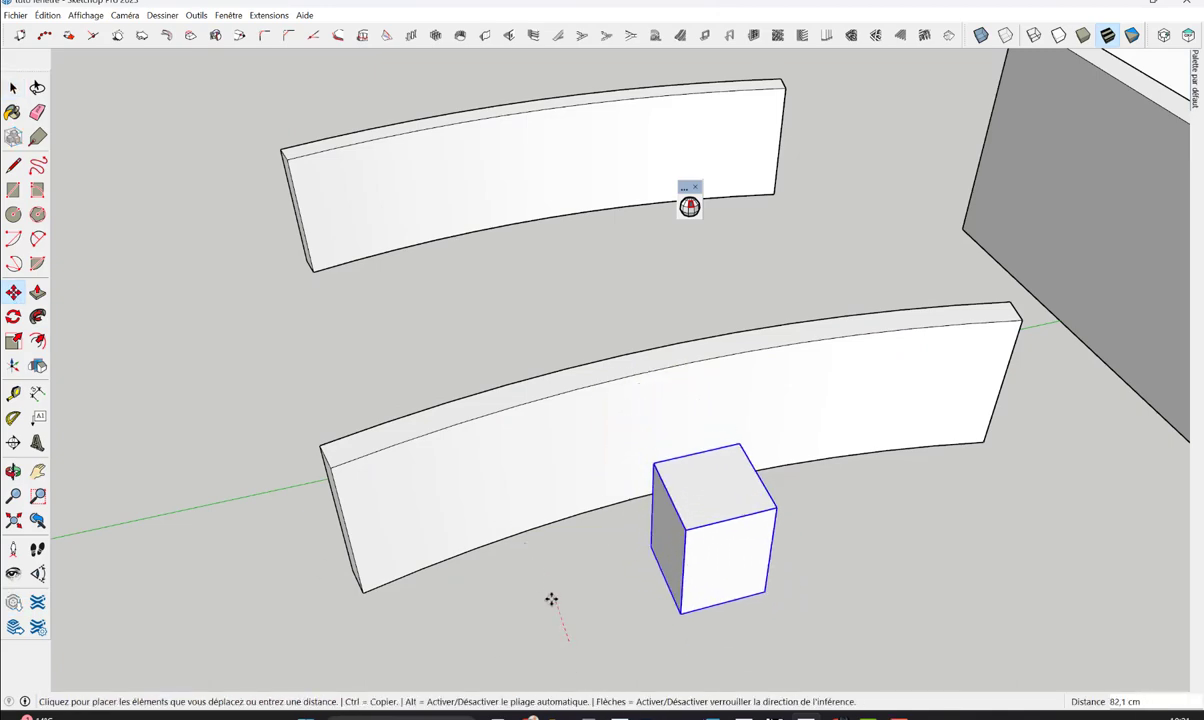
pyautogui.click(594, 642)
pyautogui.click(622, 591)
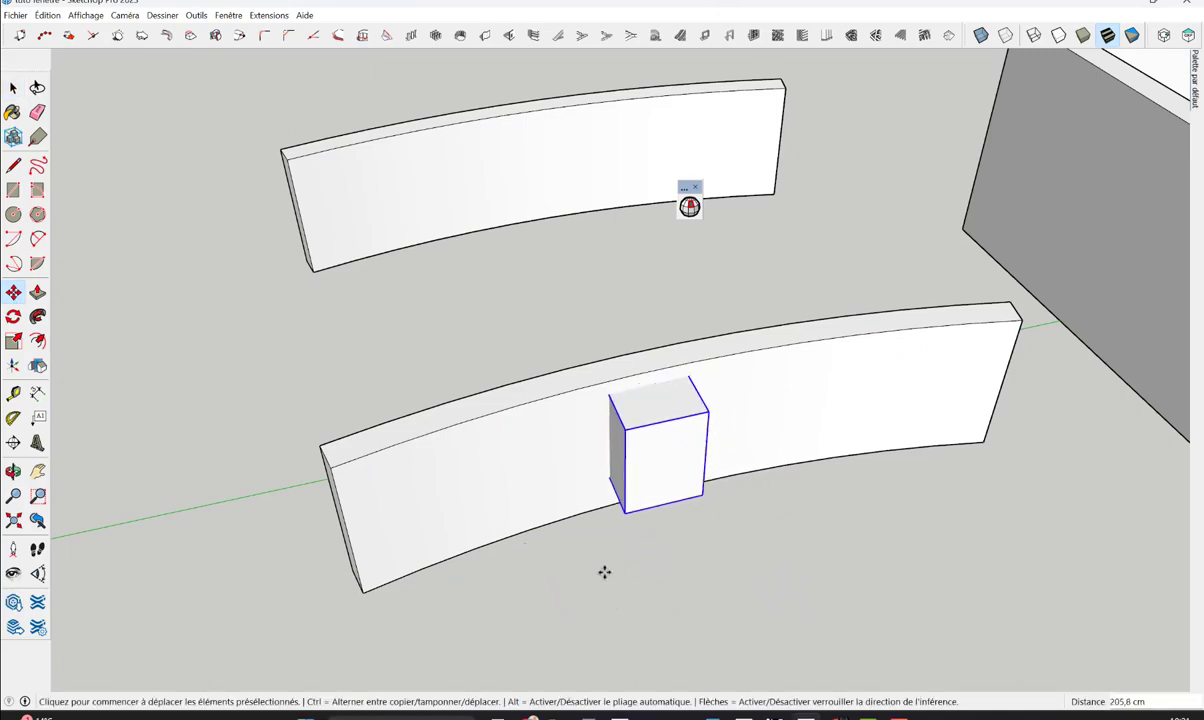
pyautogui.moveTo(604, 572); pyautogui.dragTo(1129, 492, button='middle')
pyautogui.click(1125, 490)
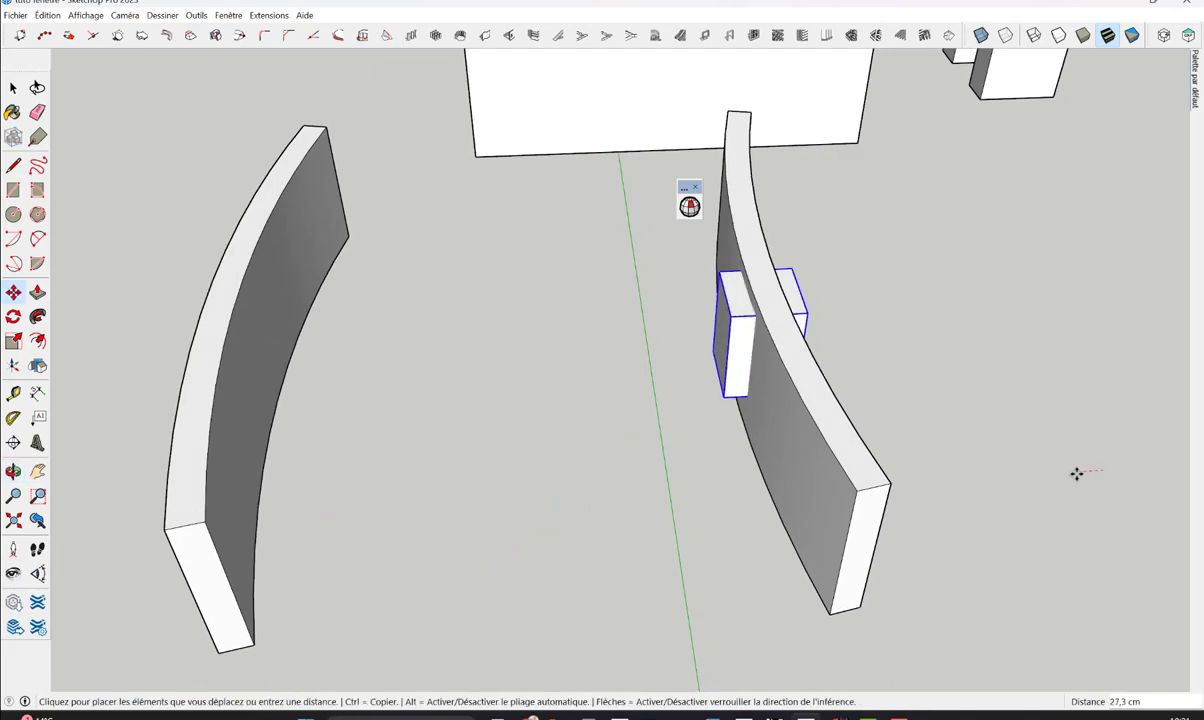
pyautogui.click(1075, 460)
pyautogui.moveTo(1072, 416)
pyautogui.mouseDown(button='middle')
pyautogui.moveTo(661, 578)
pyautogui.moveTo(500, 610)
pyautogui.moveTo(554, 474)
pyautogui.moveTo(545, 485)
pyautogui.mouseUp(button='middle')
pyautogui.click(545, 485)
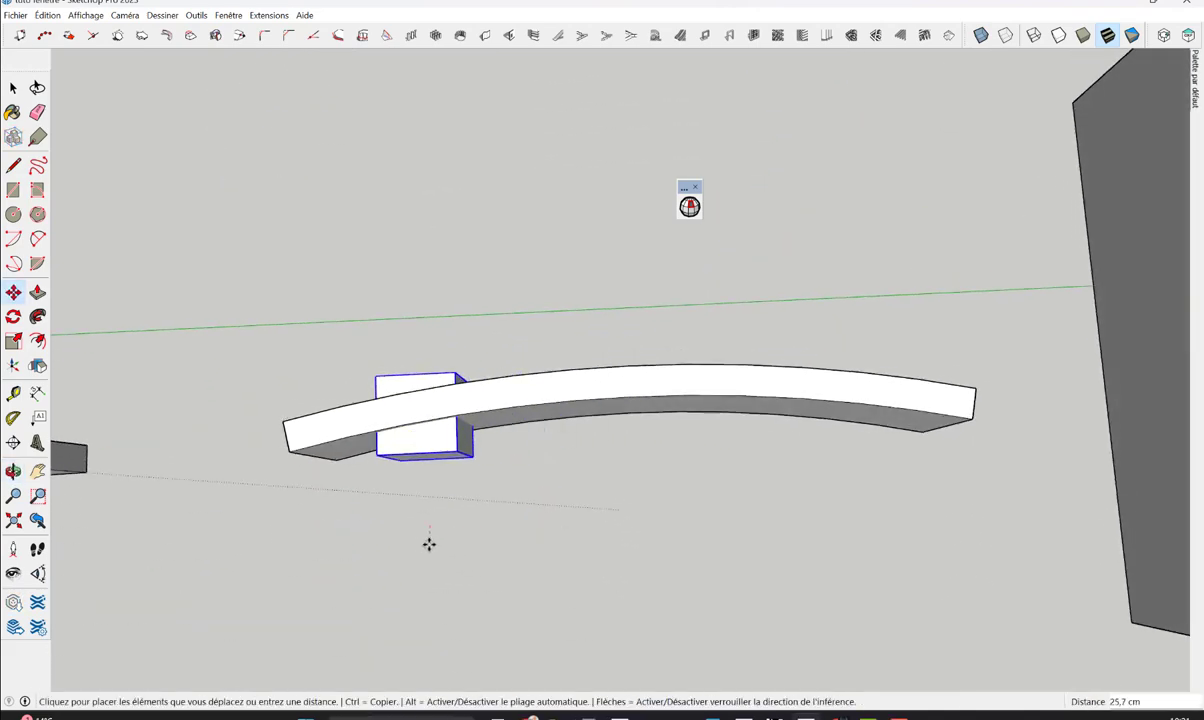
pyautogui.moveTo(429, 543)
pyautogui.mouseDown(button='middle')
pyautogui.moveTo(478, 556)
pyautogui.moveTo(470, 500)
pyautogui.mouseUp(button='middle')
pyautogui.click(460, 424)
# Rotate the box to align with the curved wall's angle
pyautogui.click(442, 419)
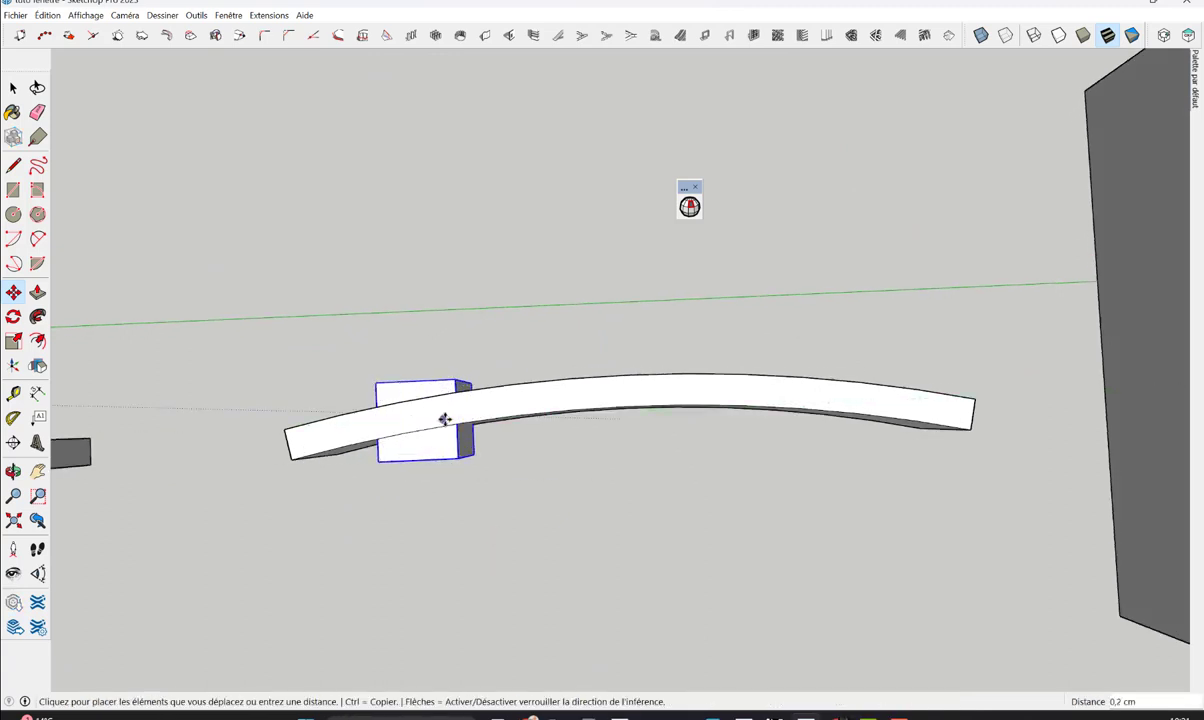
pyautogui.press('q')
pyautogui.click(417, 420)
pyautogui.click(546, 417)
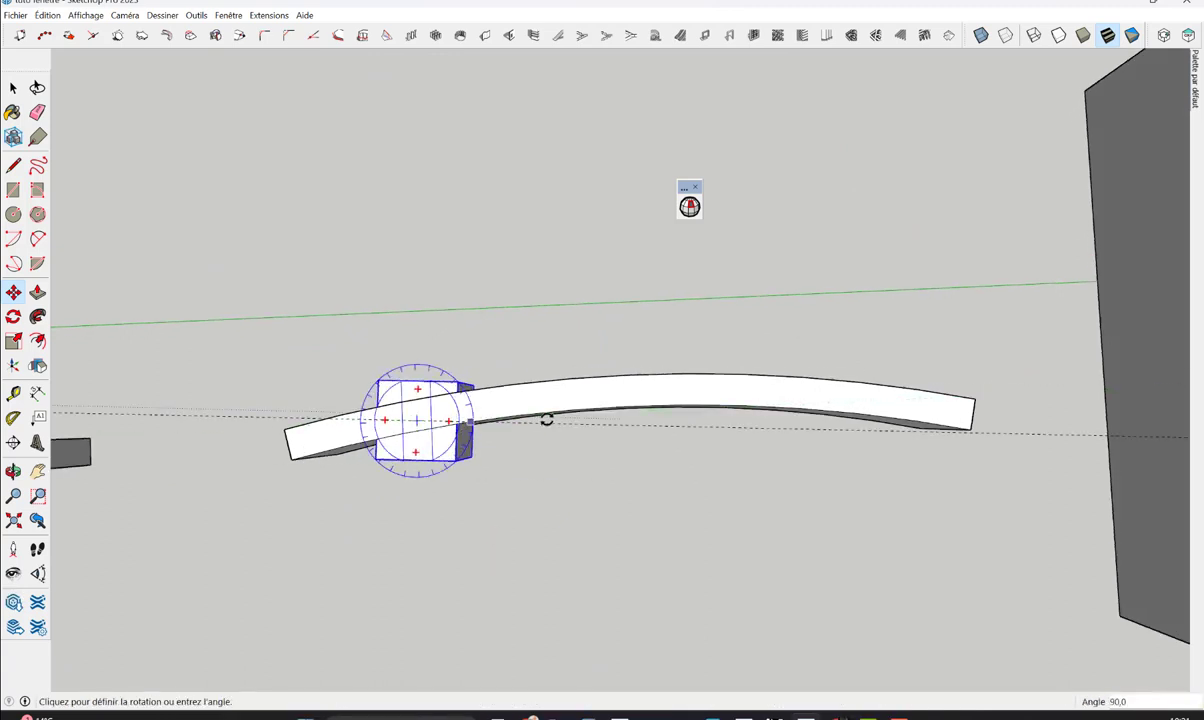
pyautogui.click(900, 336)
pyautogui.keyDown('shift'); pyautogui.moveTo(493, 414); pyautogui.dragTo(648, 397, button='middle'); pyautogui.keyUp('shift')
pyautogui.press('m')
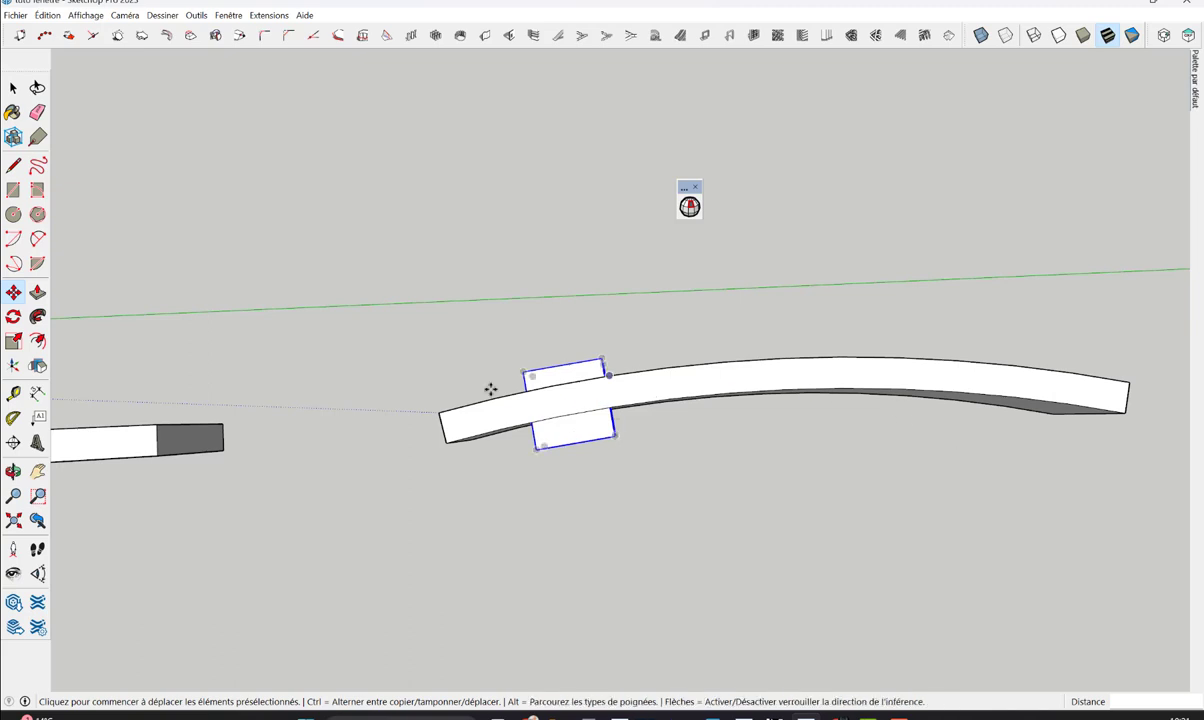
pyautogui.scroll(3, 770, 414)
pyautogui.moveTo(770, 414); pyautogui.dragTo(480, 414, button='middle')
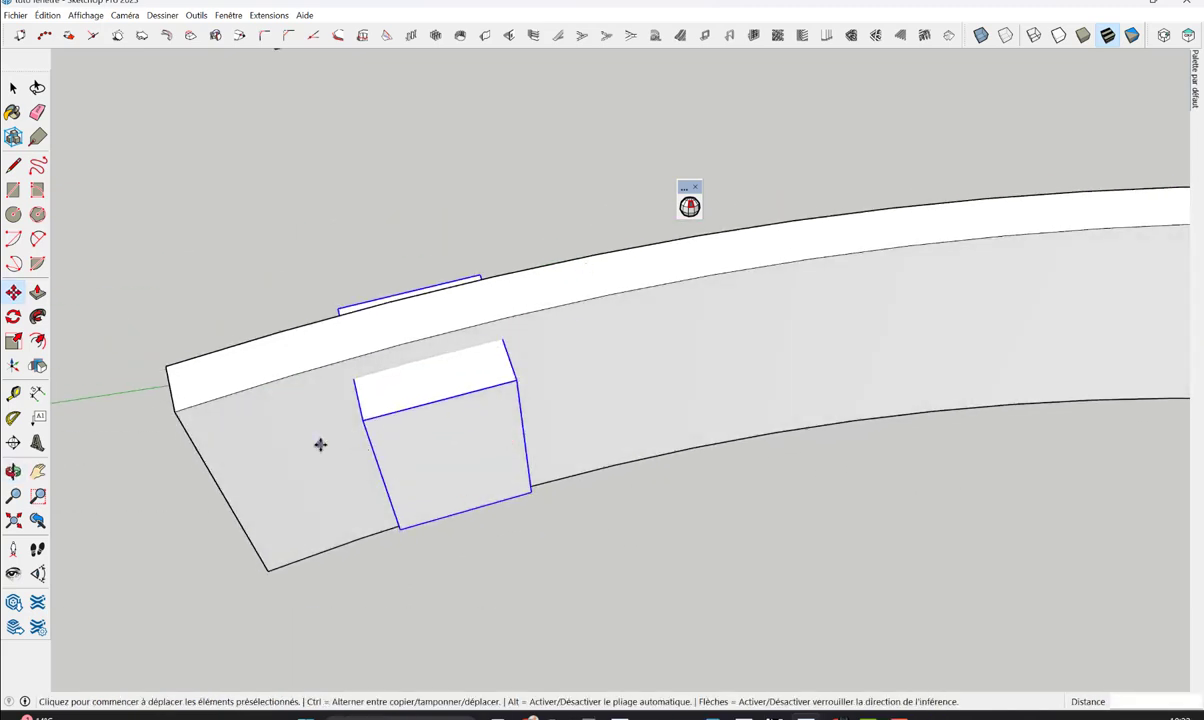
# Subtract the box from the curved beam with Soustraire and inspect the resulting hole
pyautogui.press('space')
pyautogui.click(320, 443)
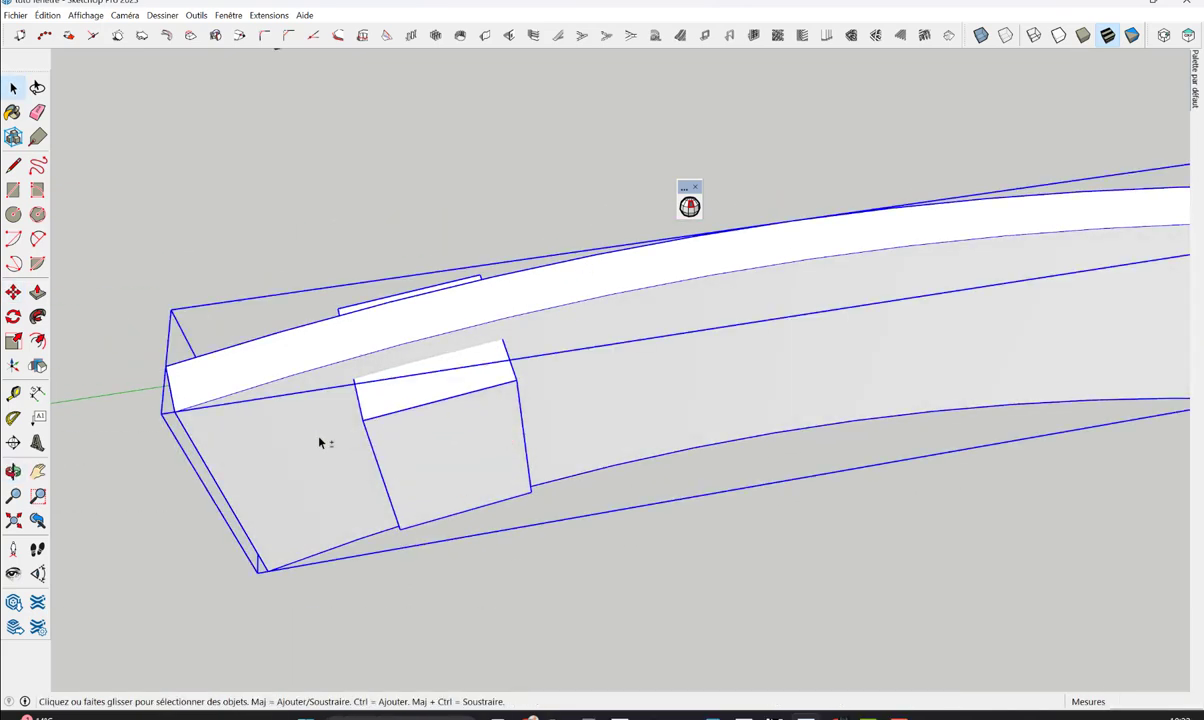
pyautogui.click(196, 15)
pyautogui.click(405, 273)
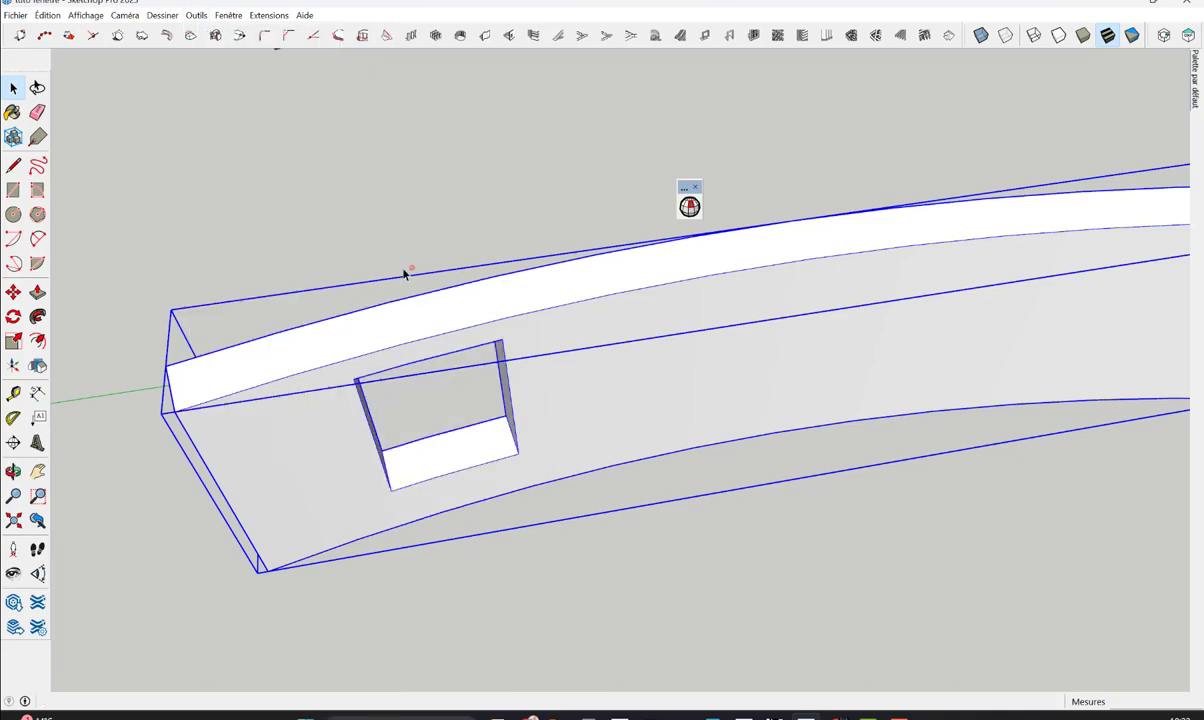
pyautogui.scroll(-2, 420, 300)
pyautogui.click(603, 503)
pyautogui.scroll(-2, 604, 503)
pyautogui.scroll(2, 604, 503)
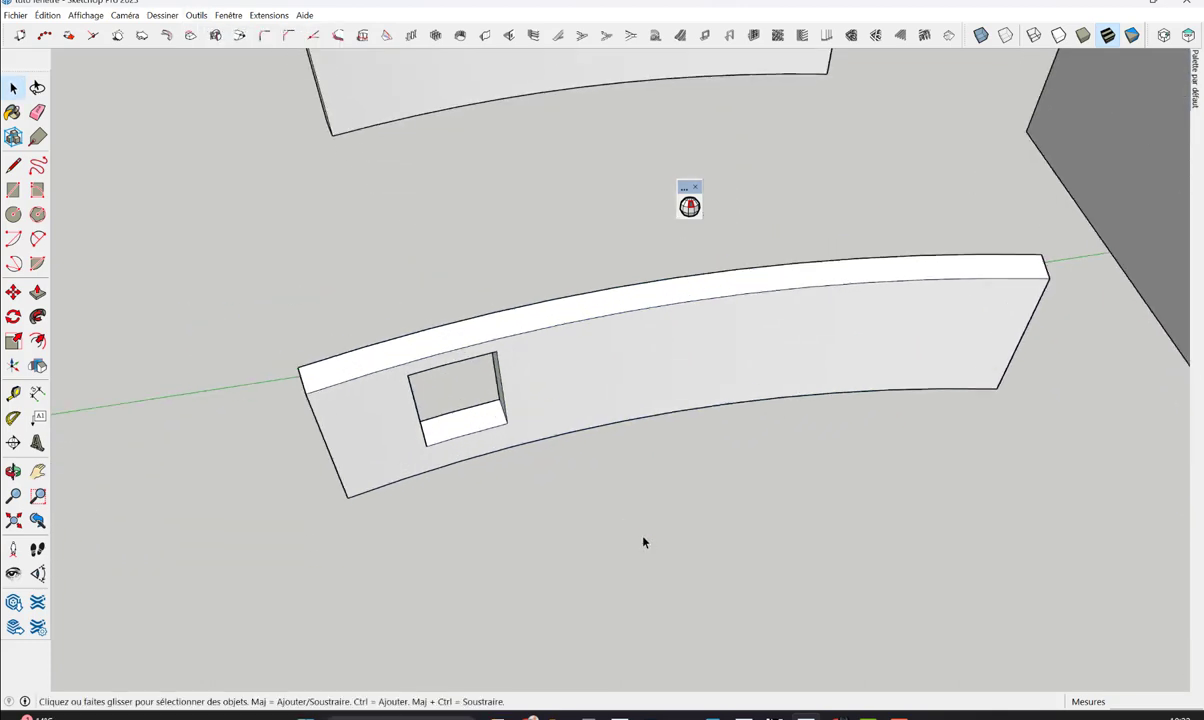
pyautogui.scroll(3, 644, 542)
pyautogui.scroll(3, 357, 529)
pyautogui.scroll(-3, 175, 556)
pyautogui.scroll(-3, 417, 478)
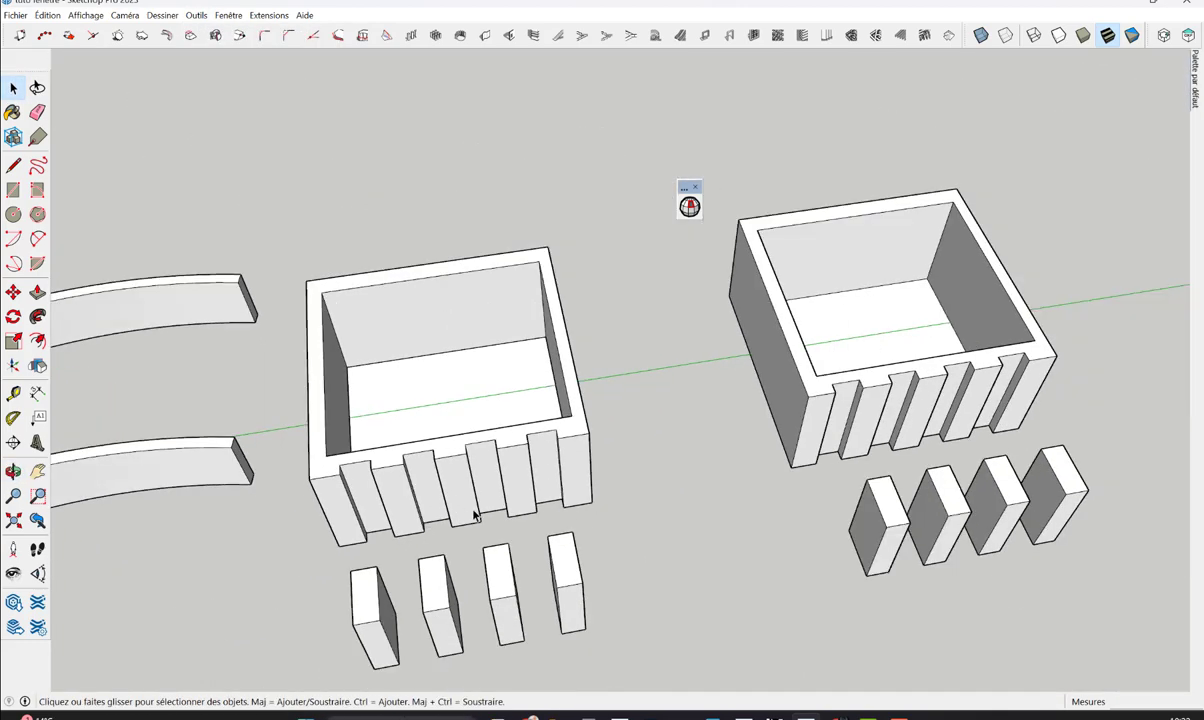
pyautogui.moveTo(476, 515)
pyautogui.mouseDown(button='middle')
pyautogui.moveTo(527, 398)
pyautogui.moveTo(645, 277)
pyautogui.moveTo(545, 304)
pyautogui.moveTo(750, 333)
pyautogui.moveTo(752, 368)
pyautogui.moveTo(388, 509)
pyautogui.mouseUp(button='middle')
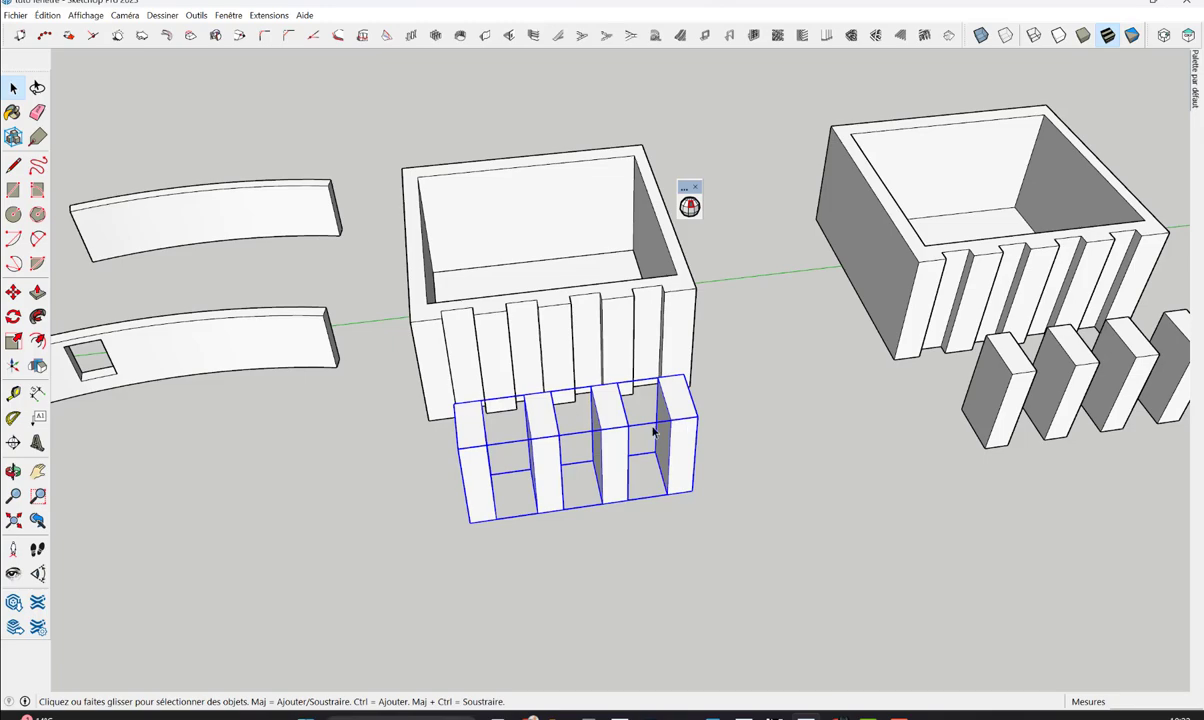
# Move the four fin blocks against the front of the building box
pyautogui.click(13, 291)
pyautogui.moveTo(344, 411); pyautogui.dragTo(884, 572, button='middle')
pyautogui.click(884, 573)
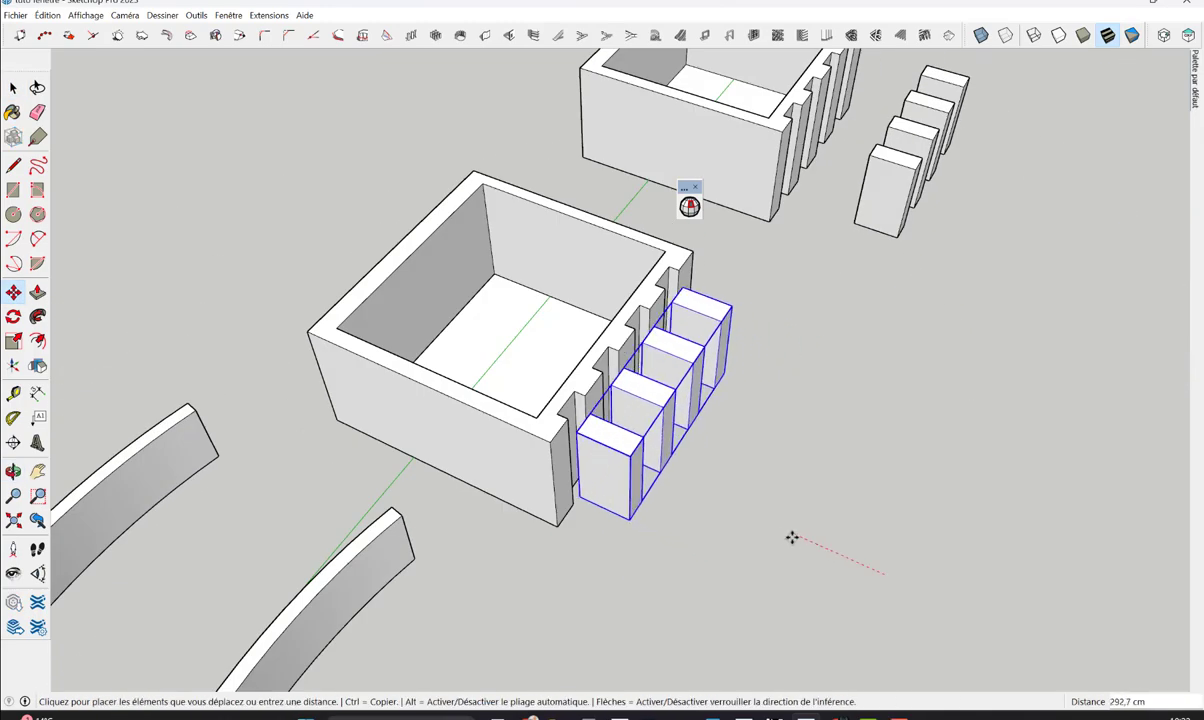
pyautogui.click(751, 522)
pyautogui.moveTo(752, 518)
pyautogui.mouseDown(button='middle')
pyautogui.moveTo(408, 245)
pyautogui.moveTo(540, 451)
pyautogui.moveTo(504, 447)
pyautogui.mouseUp(button='middle')
pyautogui.scroll(2, 541, 302)
pyautogui.press('space')
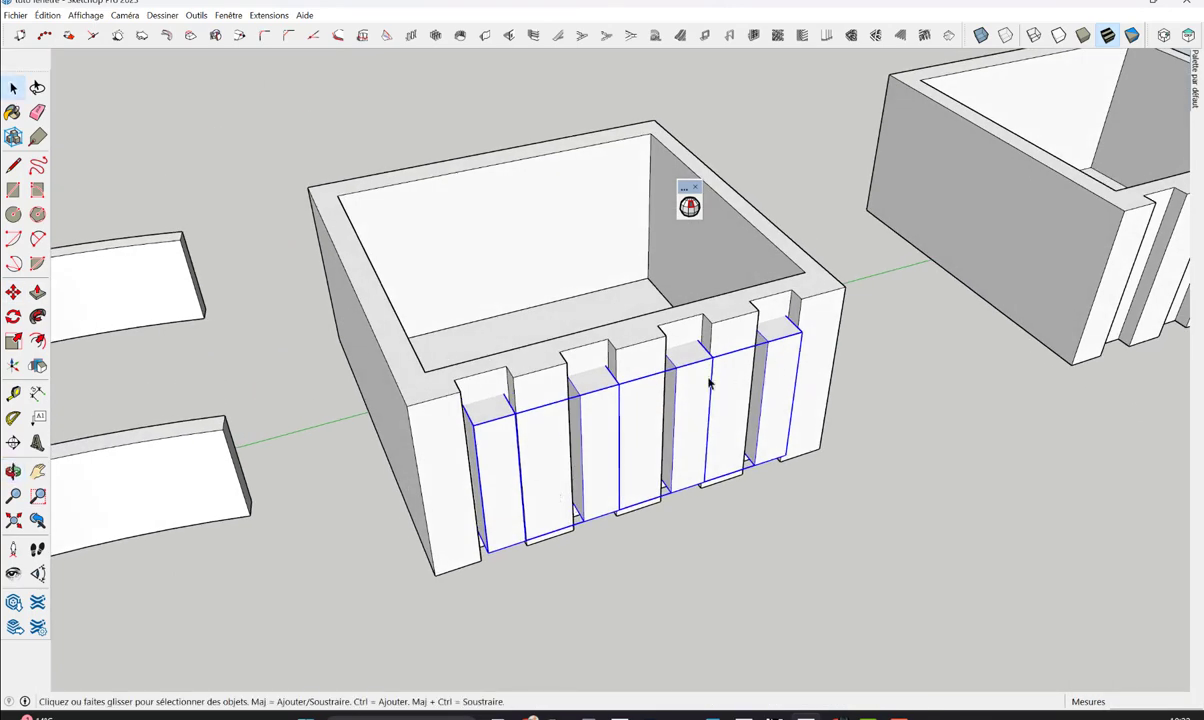
# Trim four window openings through the box's front wall with Outils > Solides > Découper
pyautogui.keyDown('shift'); pyautogui.click(541, 377); pyautogui.keyUp('shift')
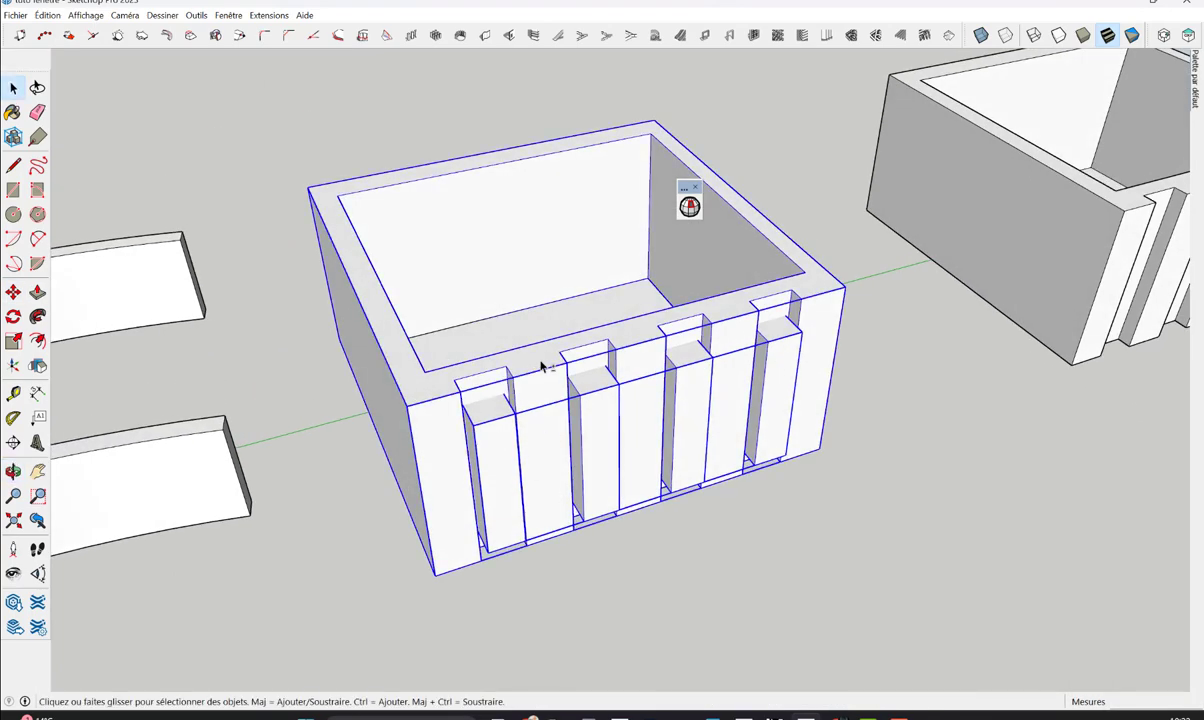
pyautogui.click(180, 17)
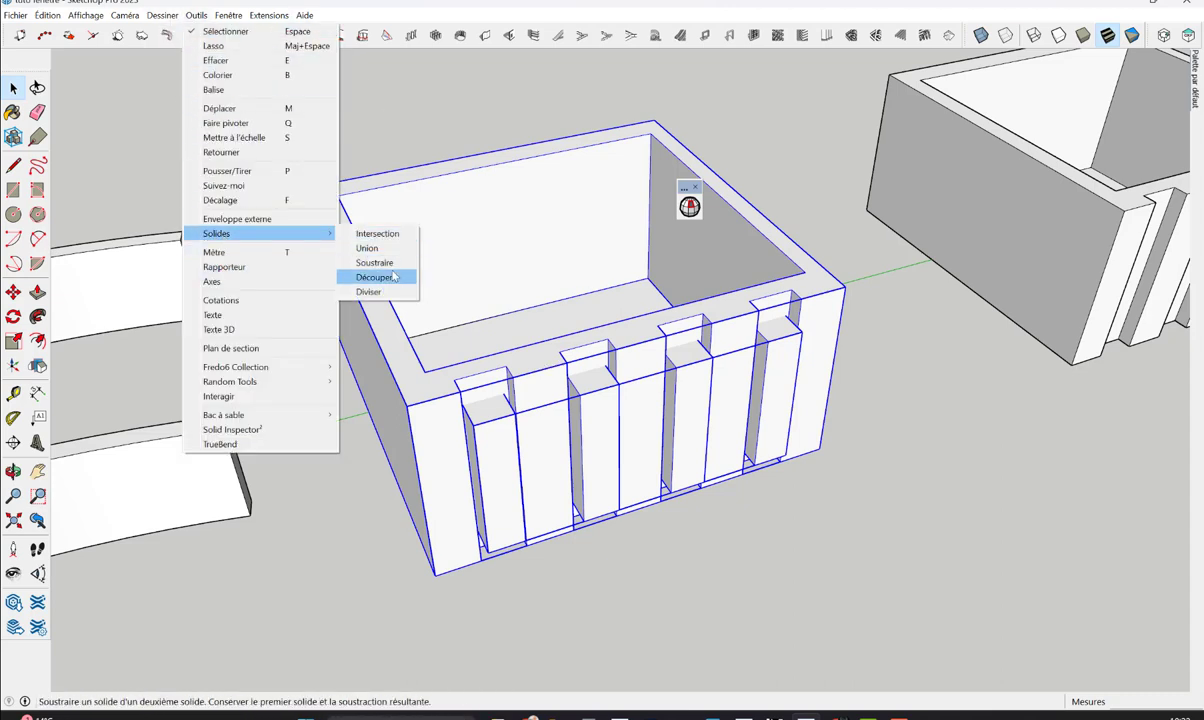
pyautogui.click(368, 261)
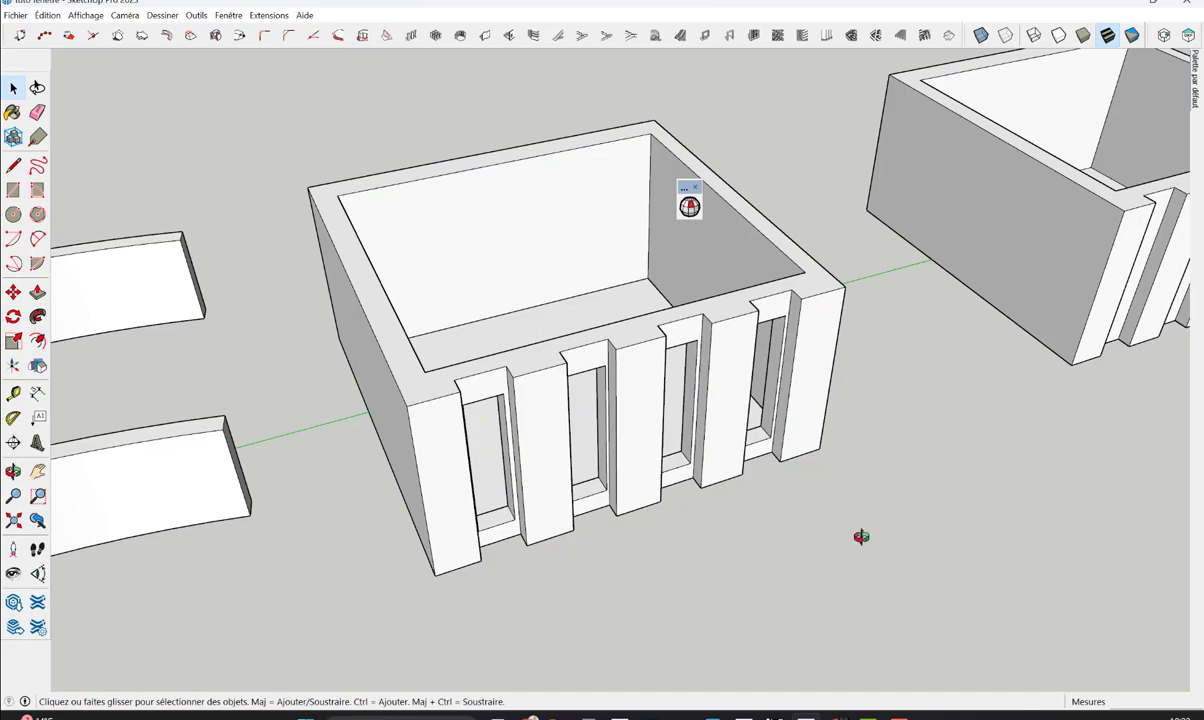
pyautogui.moveTo(861, 537)
pyautogui.mouseDown(button='middle')
pyautogui.moveTo(521, 306)
pyautogui.moveTo(433, 210)
pyautogui.moveTo(855, 355)
pyautogui.moveTo(989, 457)
pyautogui.moveTo(865, 503)
pyautogui.mouseUp(button='middle')
pyautogui.scroll(2, 865, 503)
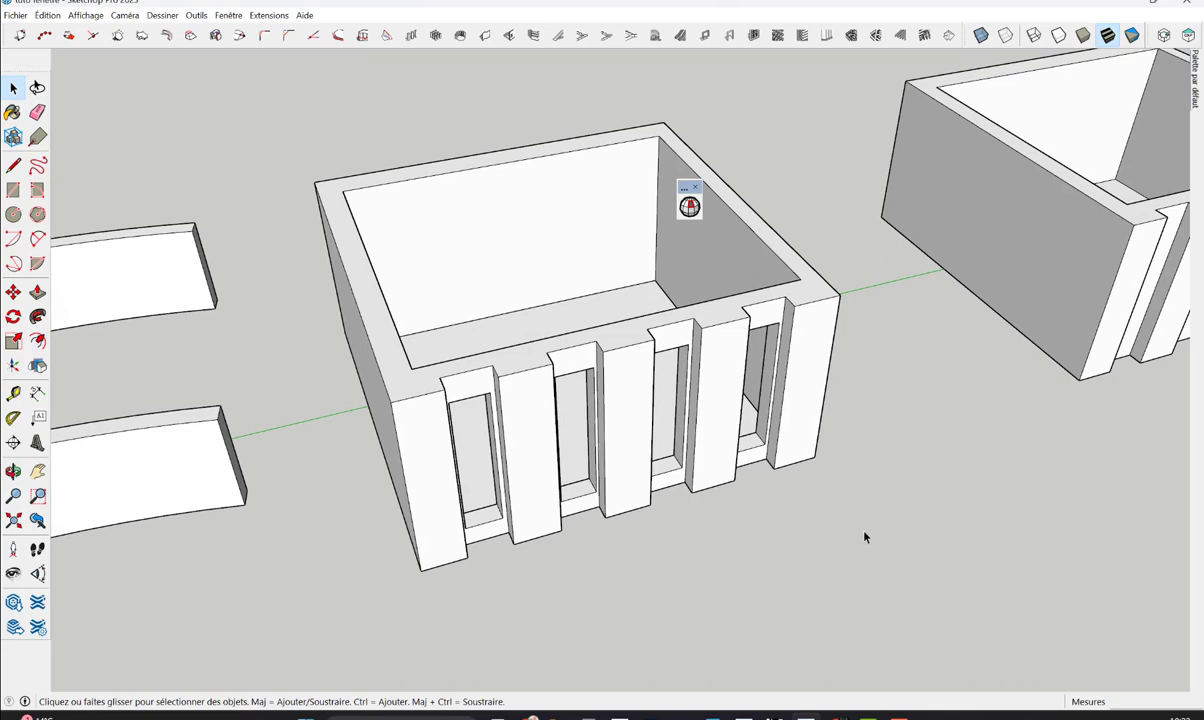
pyautogui.click(440, 215)
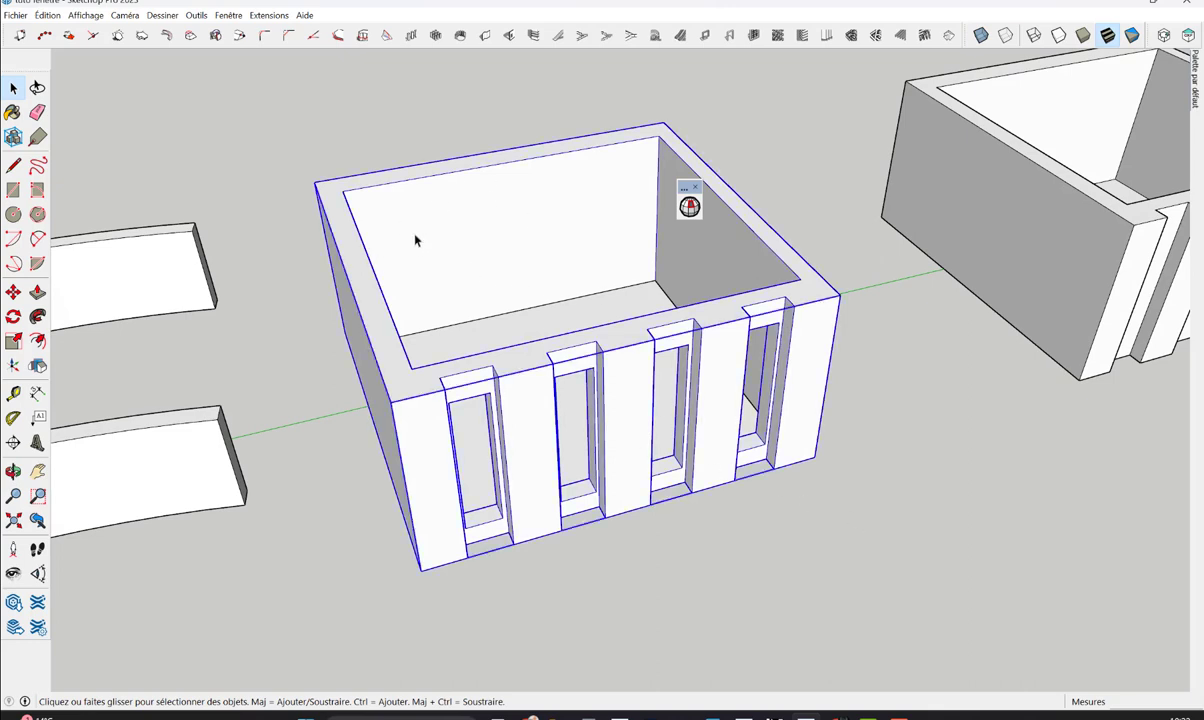
pyautogui.scroll(-5, 371, 317)
pyautogui.scroll(3, 548, 348)
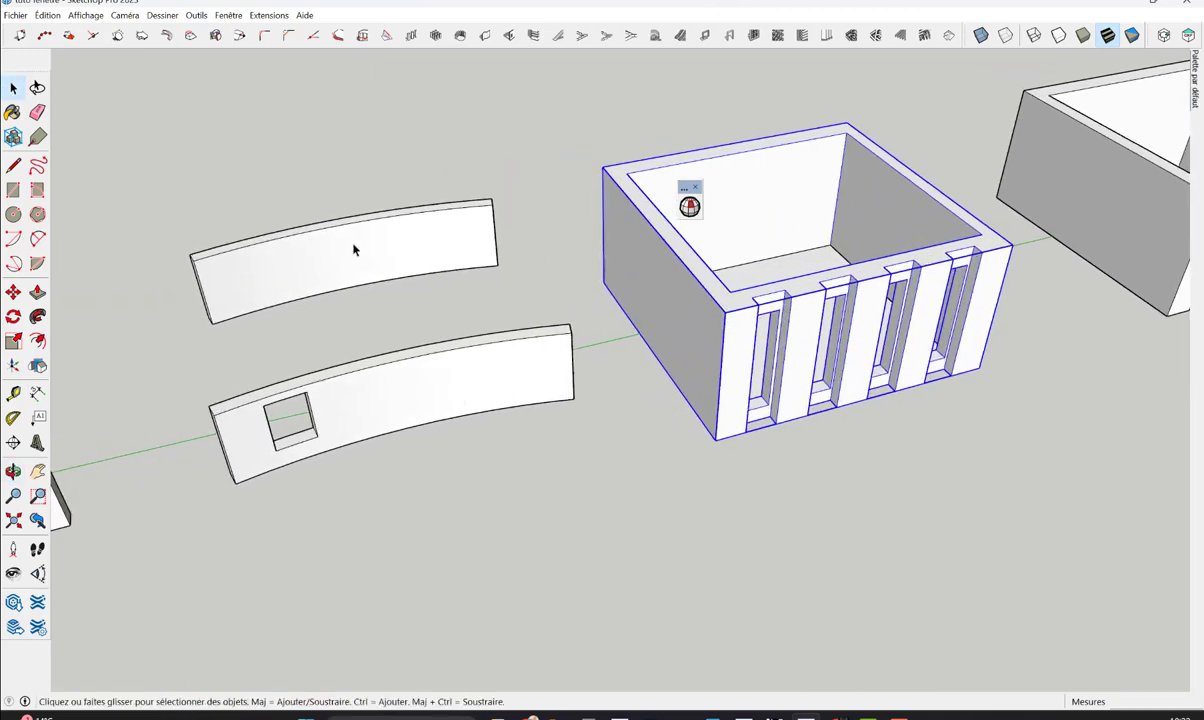
pyautogui.click(353, 249)
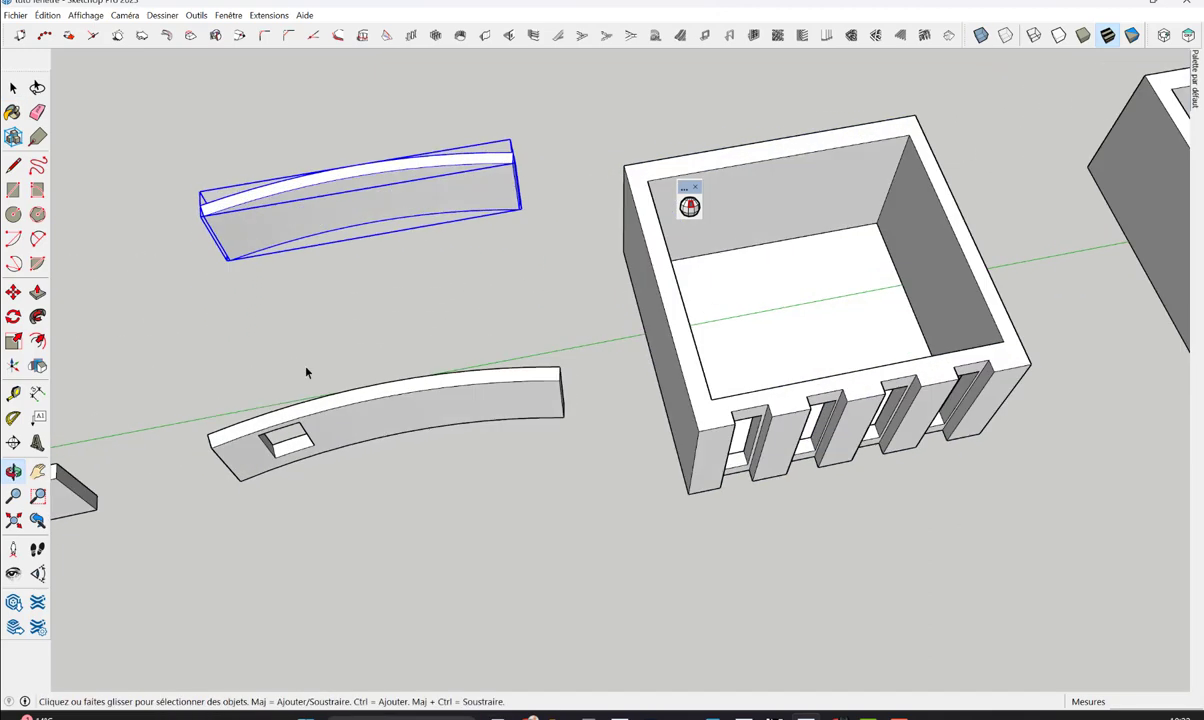
pyautogui.scroll(3, 300, 365)
pyautogui.moveTo(282, 169); pyautogui.dragTo(678, 355, button='middle')
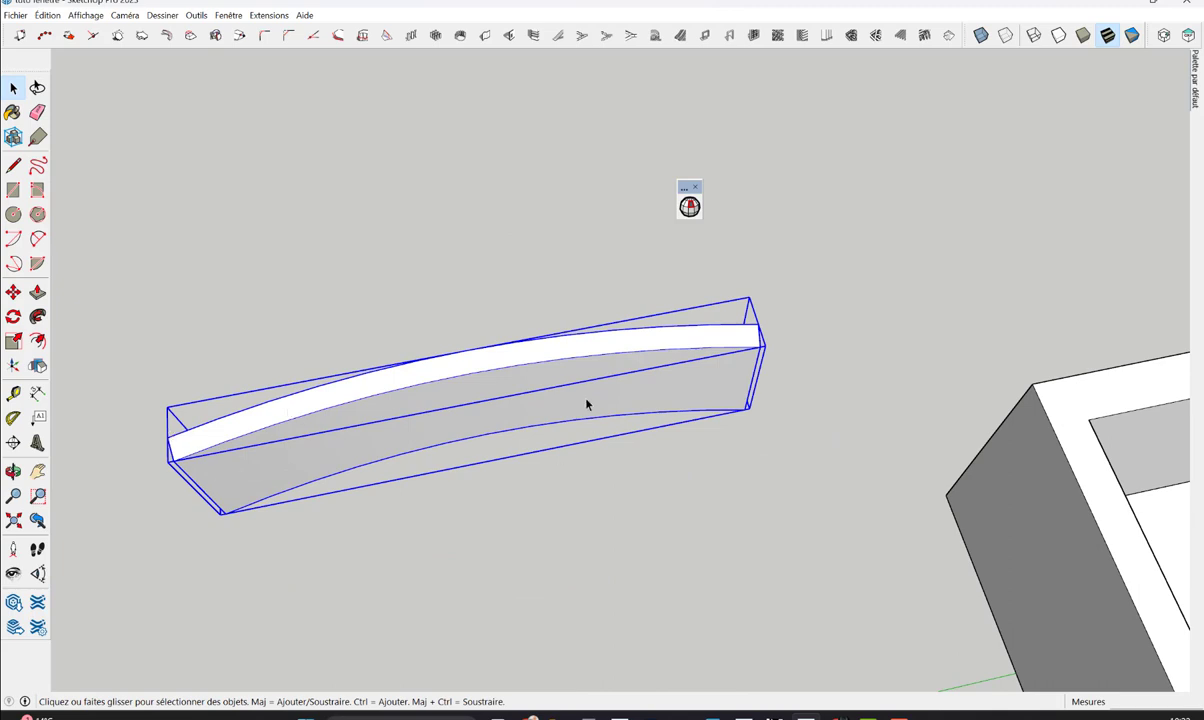
pyautogui.click(726, 495)
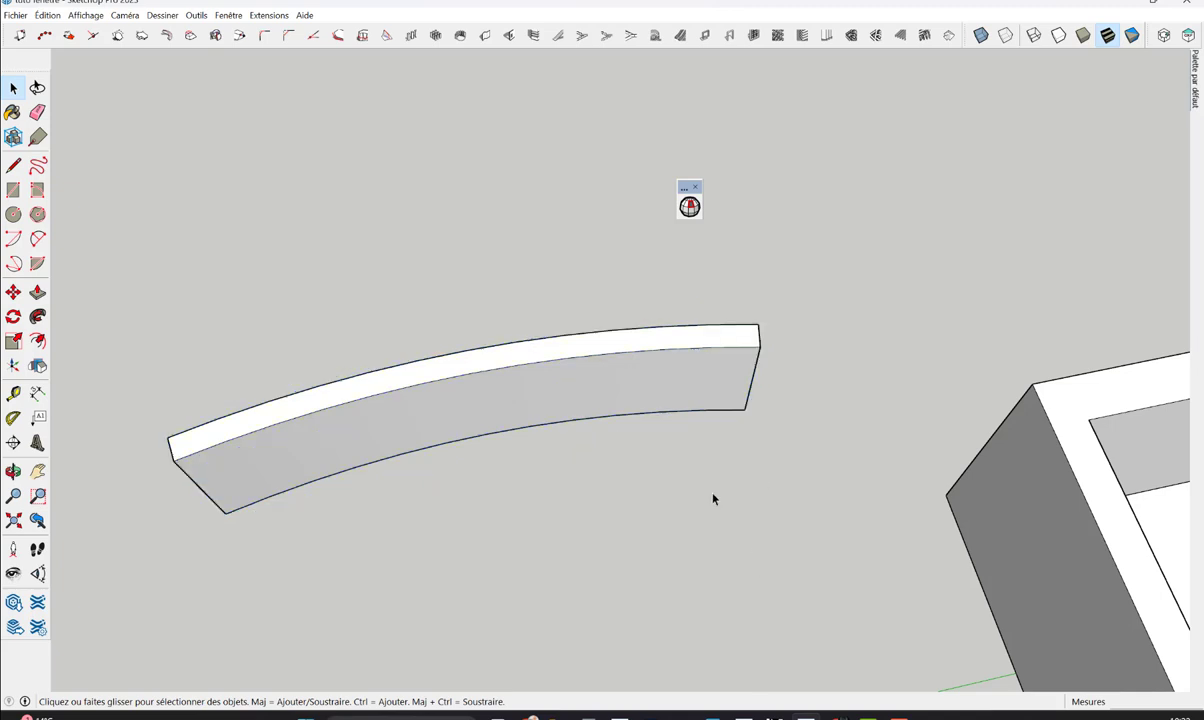
pyautogui.moveTo(712, 497)
pyautogui.mouseDown(button='middle')
pyautogui.moveTo(591, 510)
pyautogui.moveTo(616, 501)
pyautogui.moveTo(599, 481)
pyautogui.moveTo(671, 253)
pyautogui.mouseUp(button='middle')
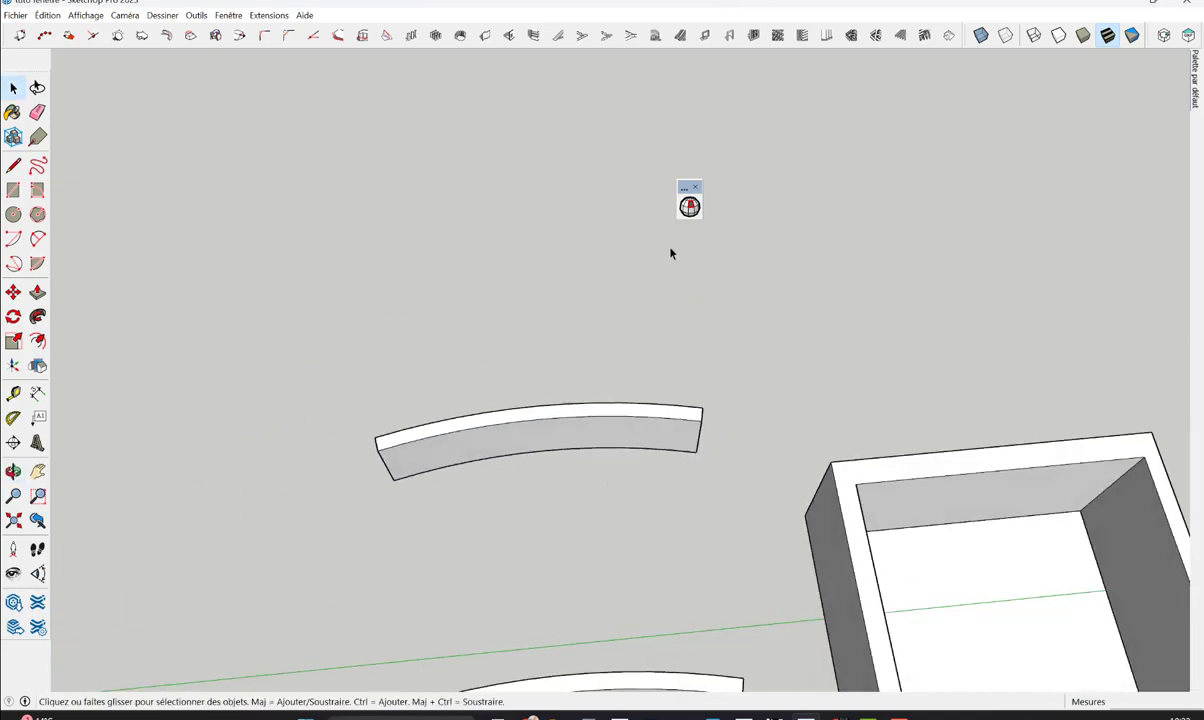
pyautogui.click(616, 410)
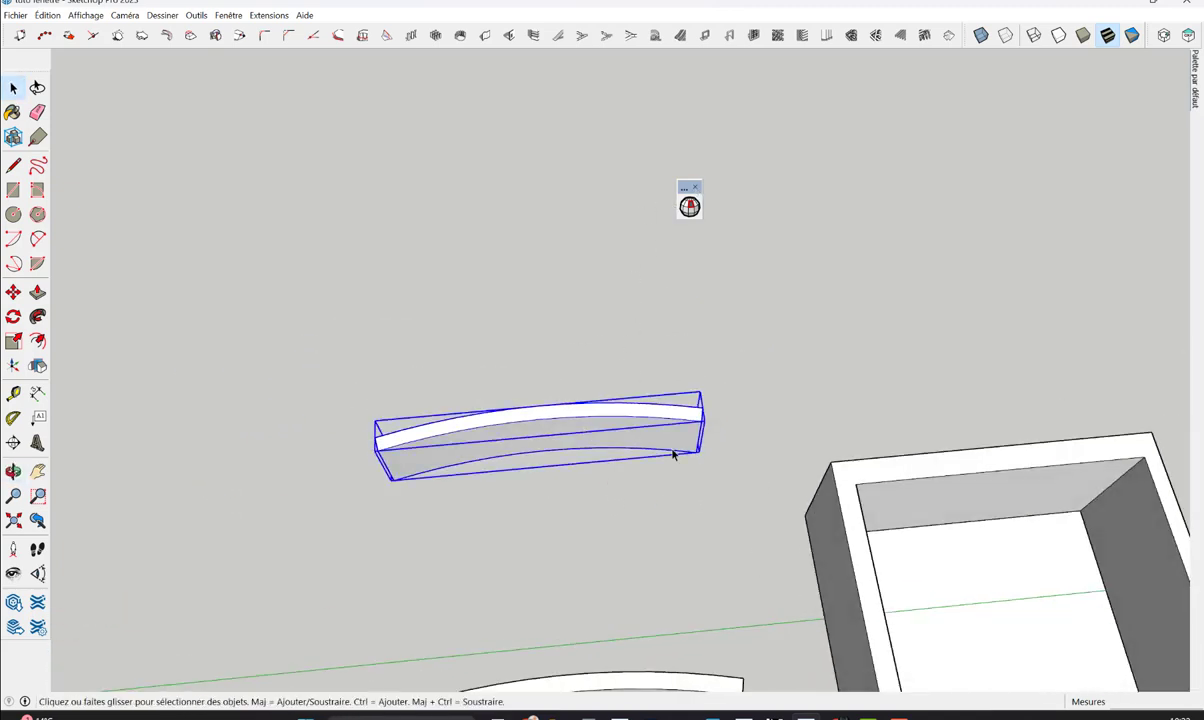
pyautogui.moveTo(675, 454)
pyautogui.mouseDown(button='middle')
pyautogui.moveTo(228, 395)
pyautogui.moveTo(376, 398)
pyautogui.mouseUp(button='middle')
pyautogui.click(562, 533)
pyautogui.moveTo(562, 533)
pyautogui.mouseDown(button='middle')
pyautogui.moveTo(551, 269)
pyautogui.moveTo(269, 535)
pyautogui.moveTo(272, 614)
pyautogui.moveTo(376, 529)
pyautogui.moveTo(645, 352)
pyautogui.moveTo(660, 500)
pyautogui.mouseUp(button='middle')
pyautogui.click(662, 505)
# Move the four posts into the right box's front wall
pyautogui.press('m')
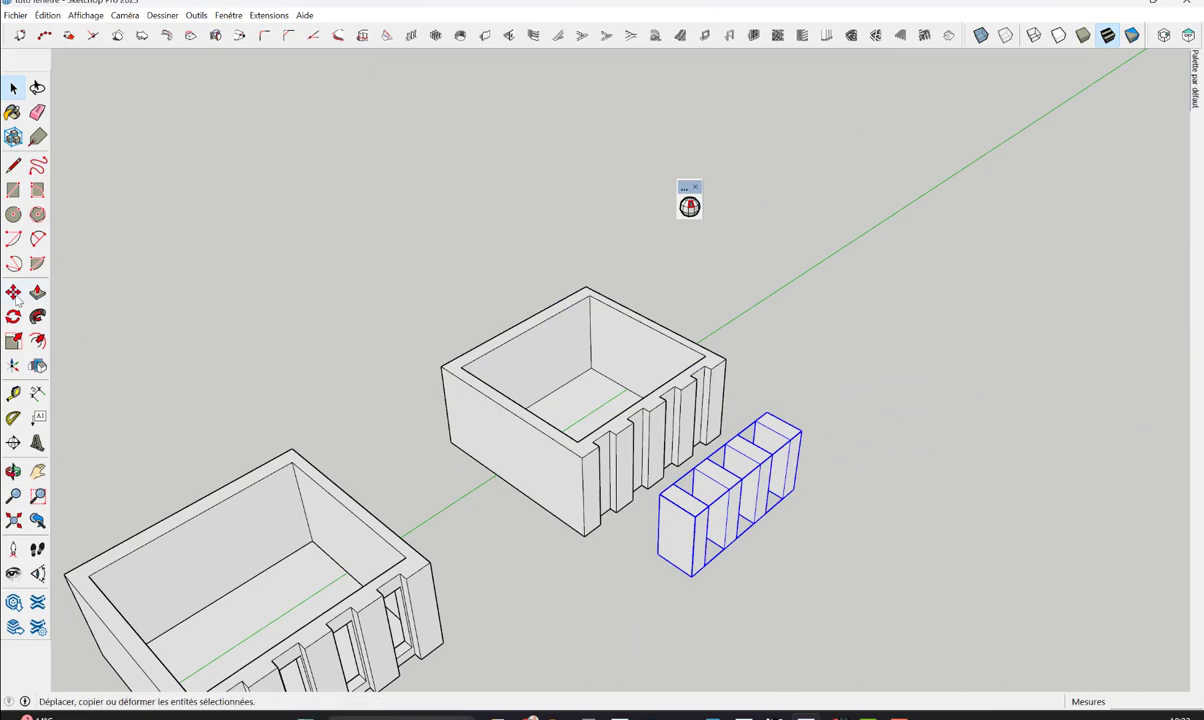
pyautogui.click(564, 614)
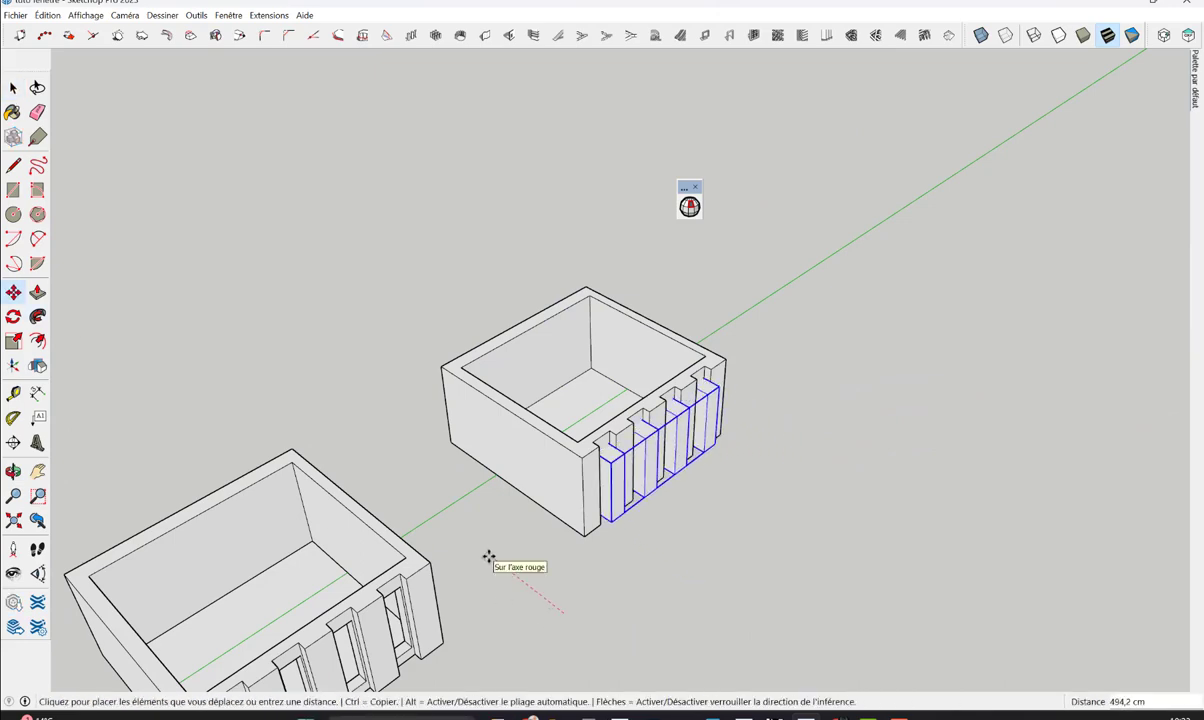
pyautogui.press('Escape')
pyautogui.moveTo(645, 505)
pyautogui.mouseDown(button='middle')
pyautogui.moveTo(465, 548)
pyautogui.moveTo(645, 559)
pyautogui.moveTo(782, 371)
pyautogui.moveTo(743, 324)
pyautogui.mouseUp(button='middle')
pyautogui.press('space')
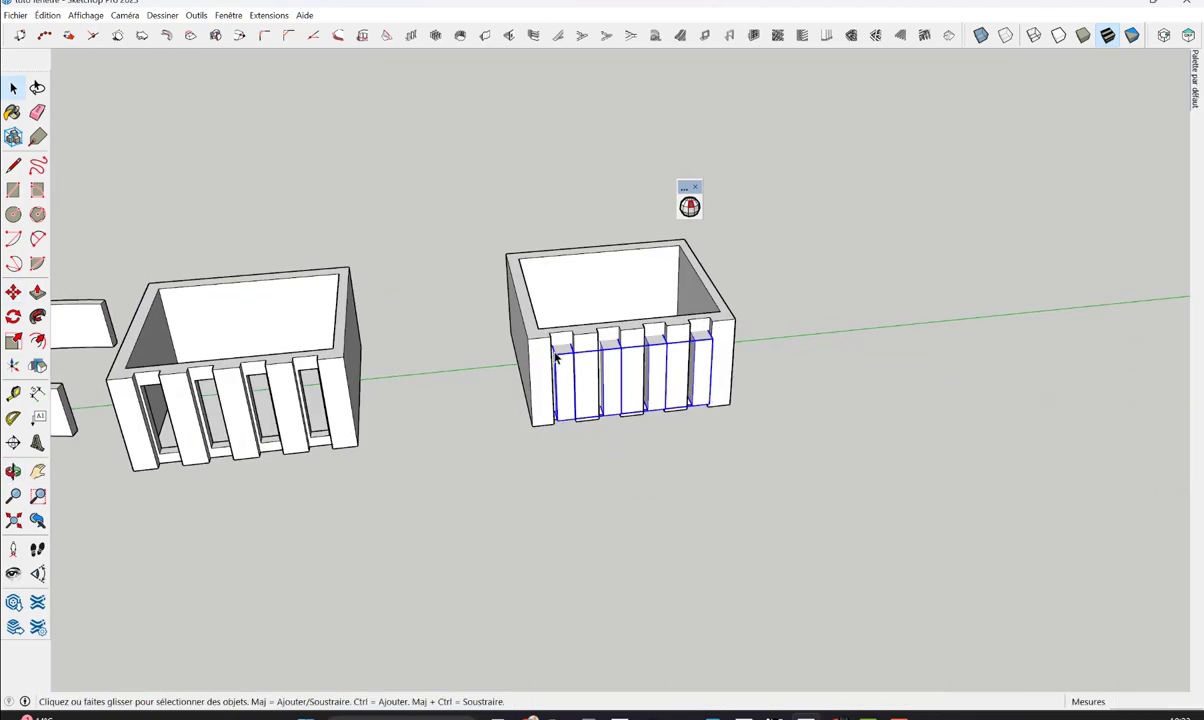
# Subtract the posts from the right box via Outils > Solides > Soustraire, accepting the warning
pyautogui.click(527, 322)
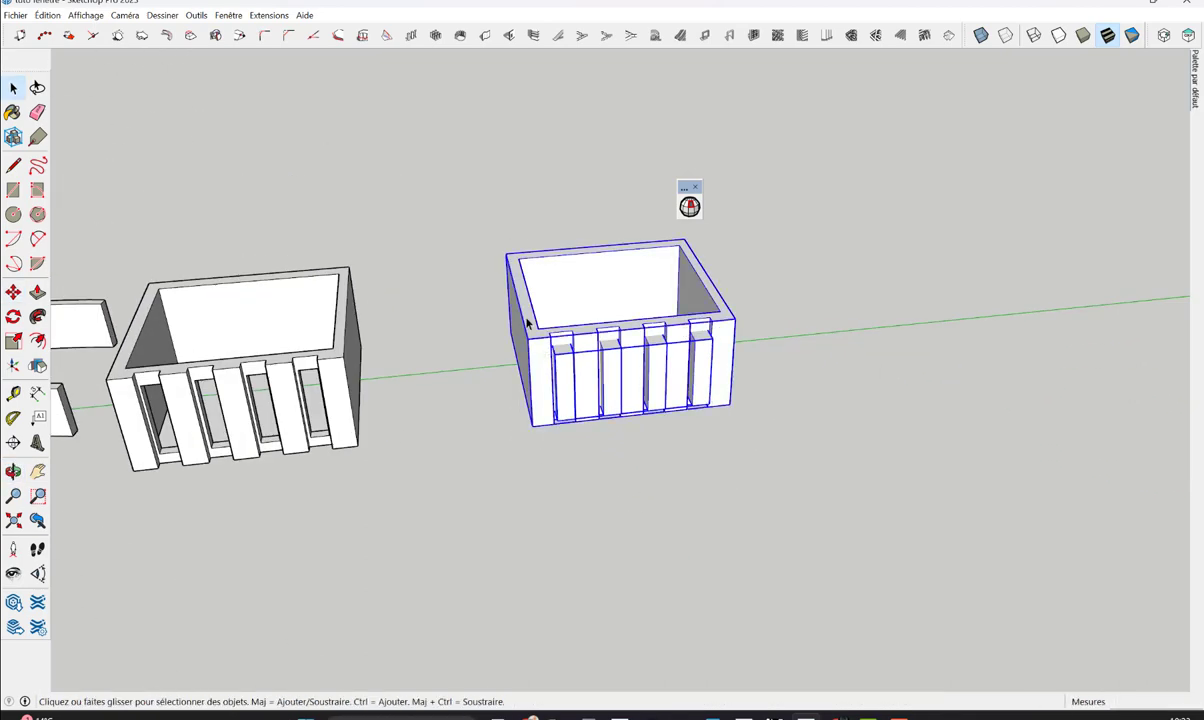
pyautogui.click(194, 16)
pyautogui.moveTo(217, 233)
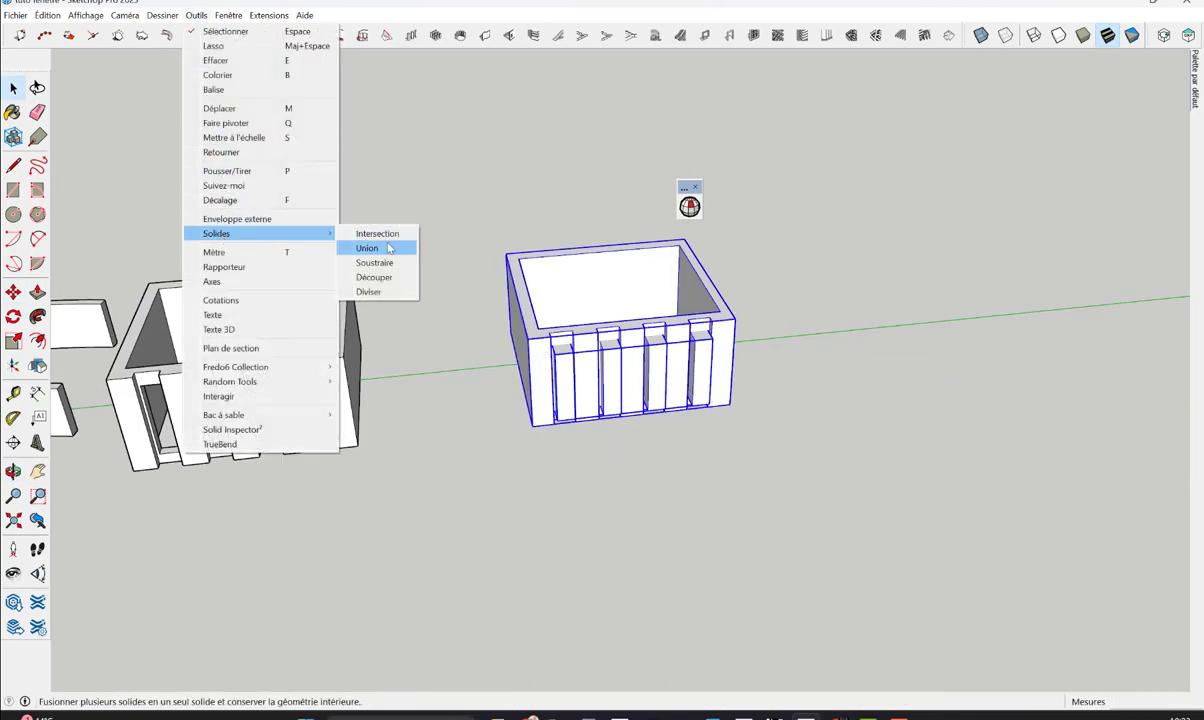
pyautogui.click(374, 262)
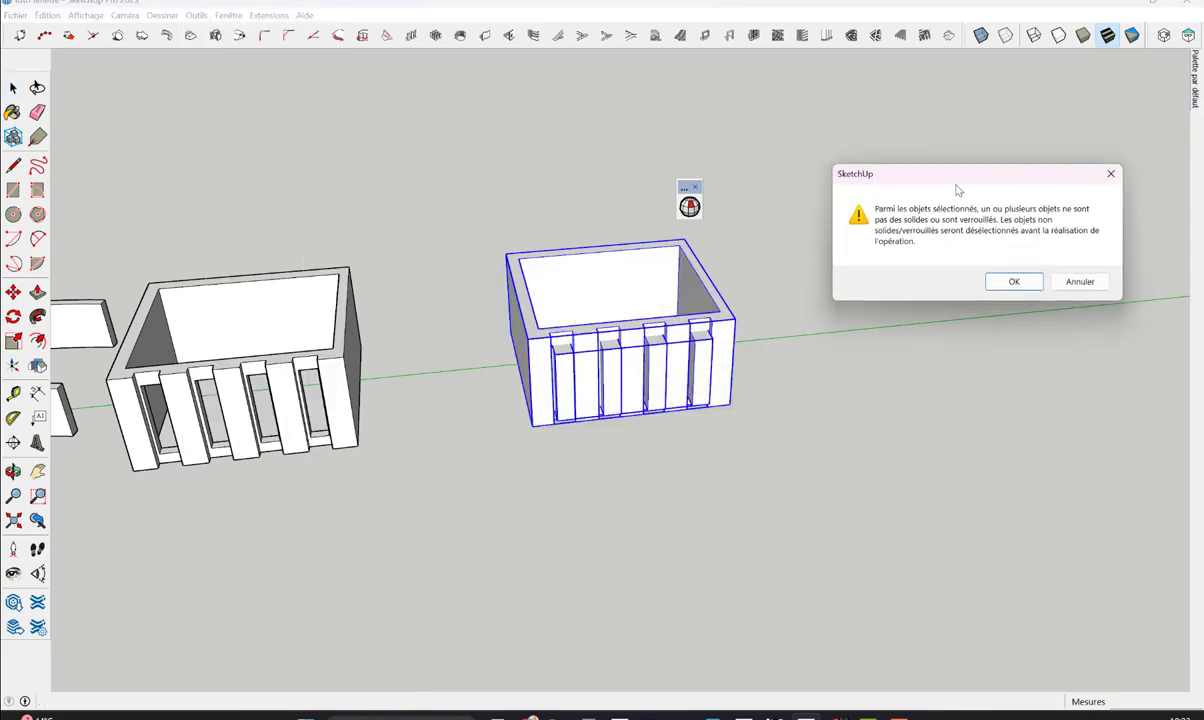
pyautogui.moveTo(957, 189); pyautogui.dragTo(910, 187)
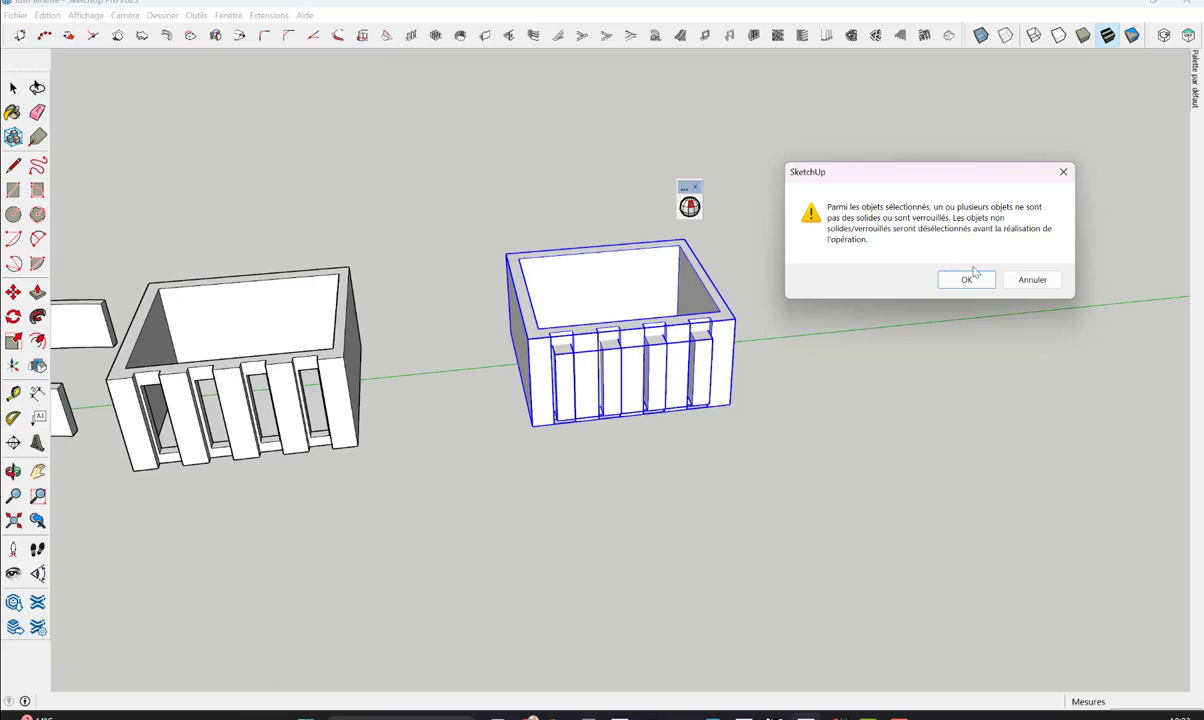
pyautogui.click(983, 281)
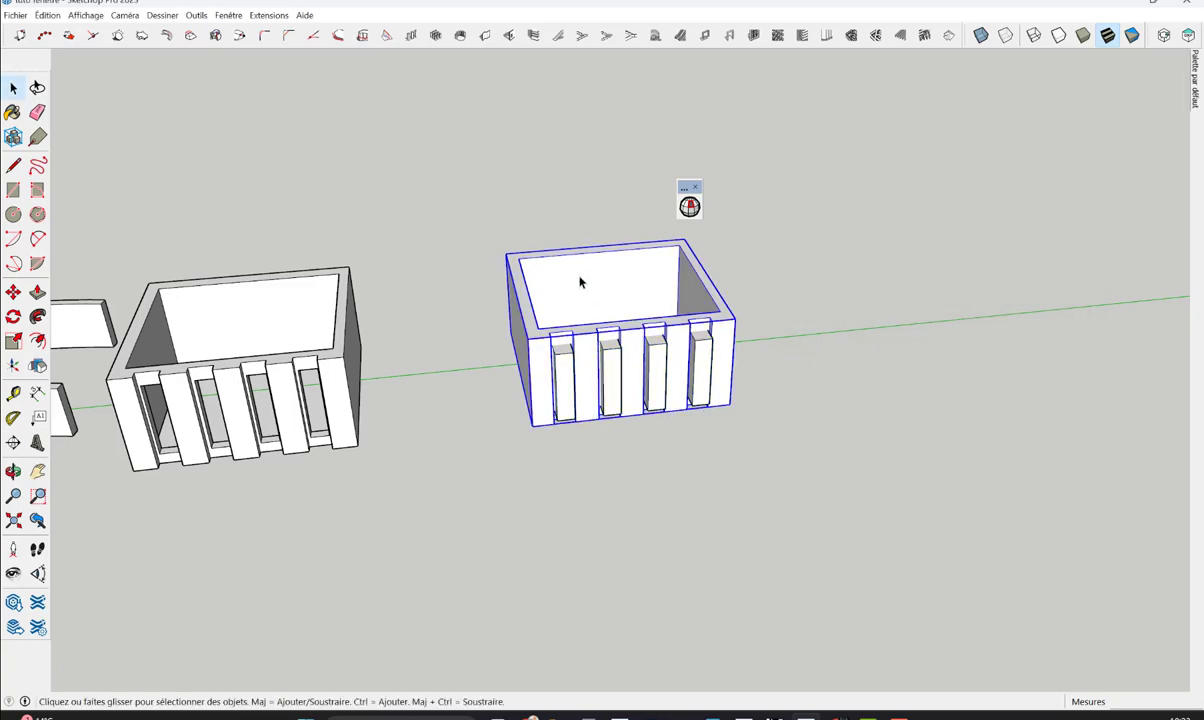
pyautogui.moveTo(619, 308)
pyautogui.mouseDown(button='middle')
pyautogui.moveTo(589, 277)
pyautogui.moveTo(497, 379)
pyautogui.moveTo(691, 457)
pyautogui.moveTo(680, 505)
pyautogui.moveTo(650, 269)
pyautogui.moveTo(645, 349)
pyautogui.mouseUp(button='middle')
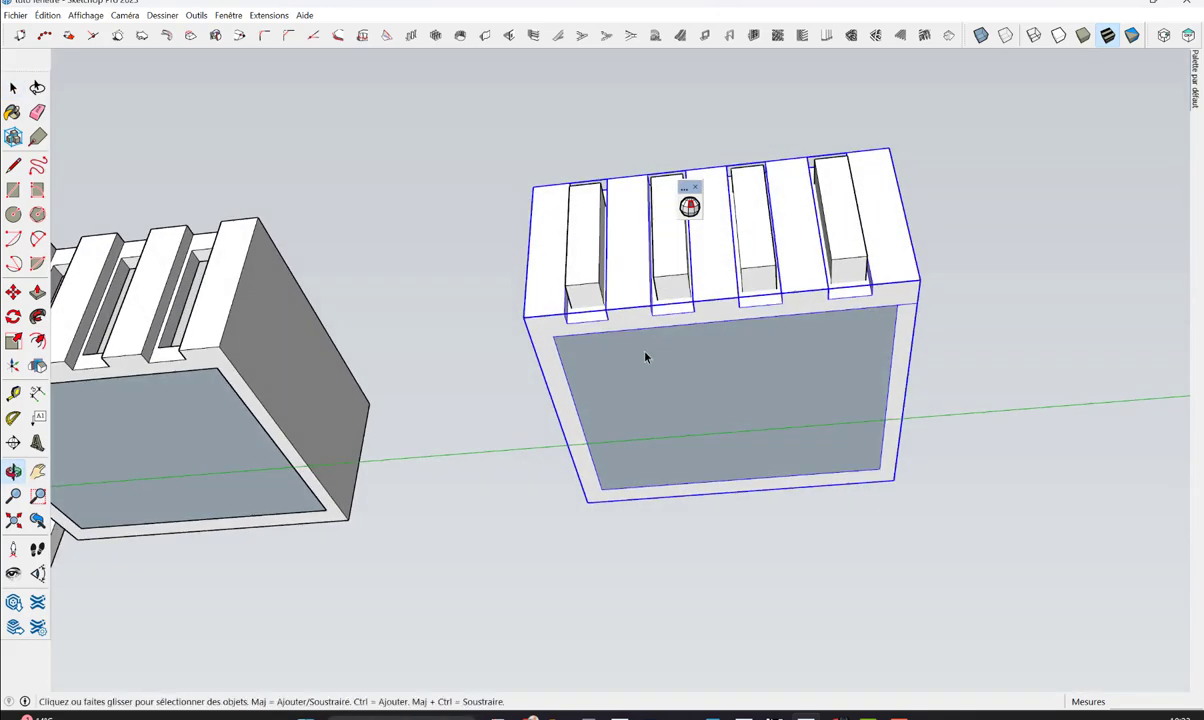
# Delete the base face inside the right box's group
pyautogui.doubleClick(650, 350)
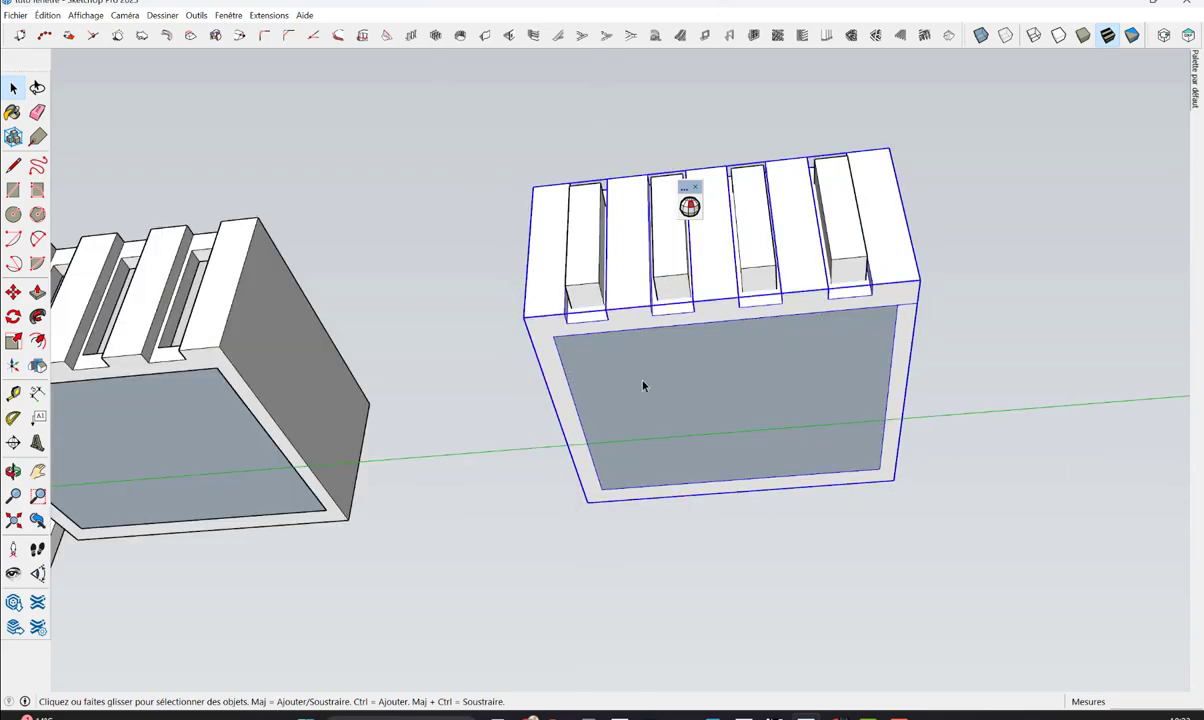
pyautogui.click(223, 430)
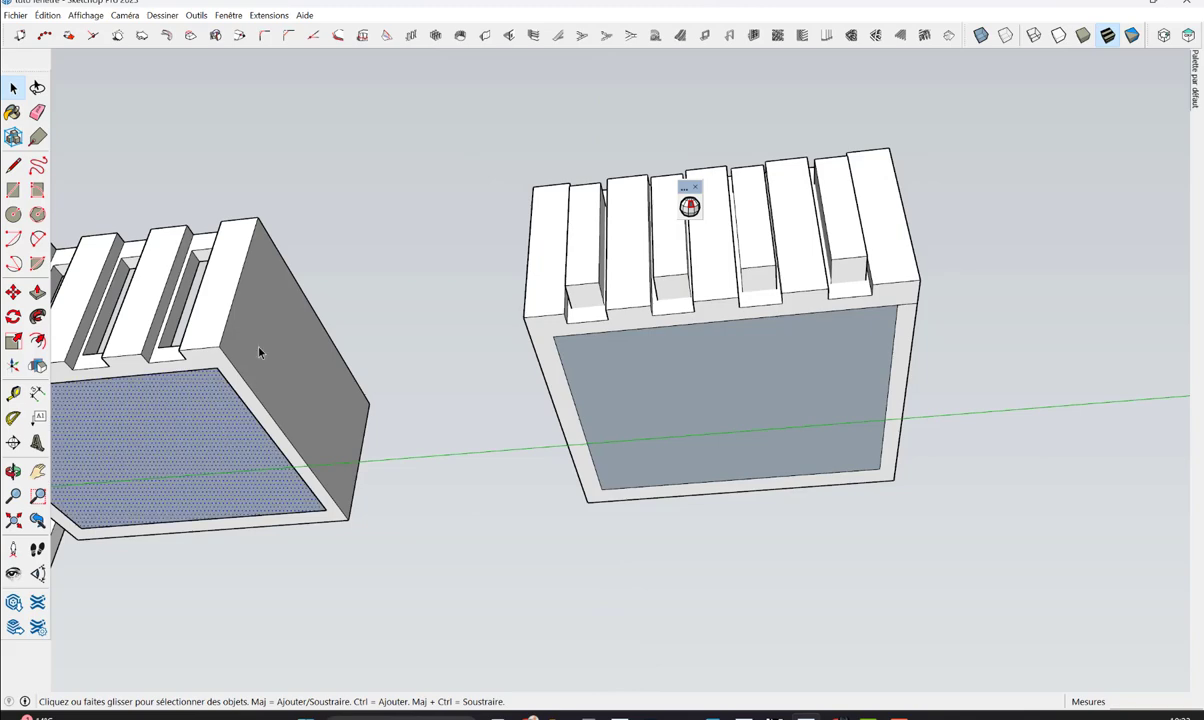
pyautogui.click(191, 418)
pyautogui.doubleClick(670, 383)
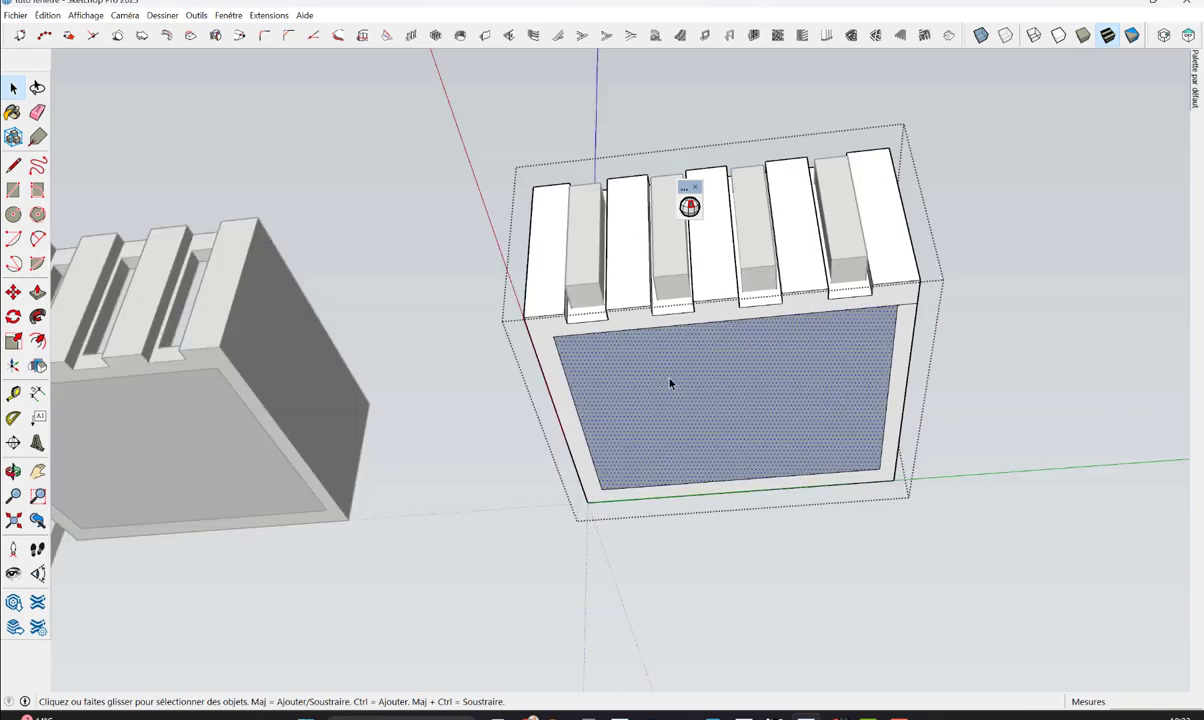
pyautogui.press('Delete')
pyautogui.click(699, 438)
pyautogui.press('Escape')
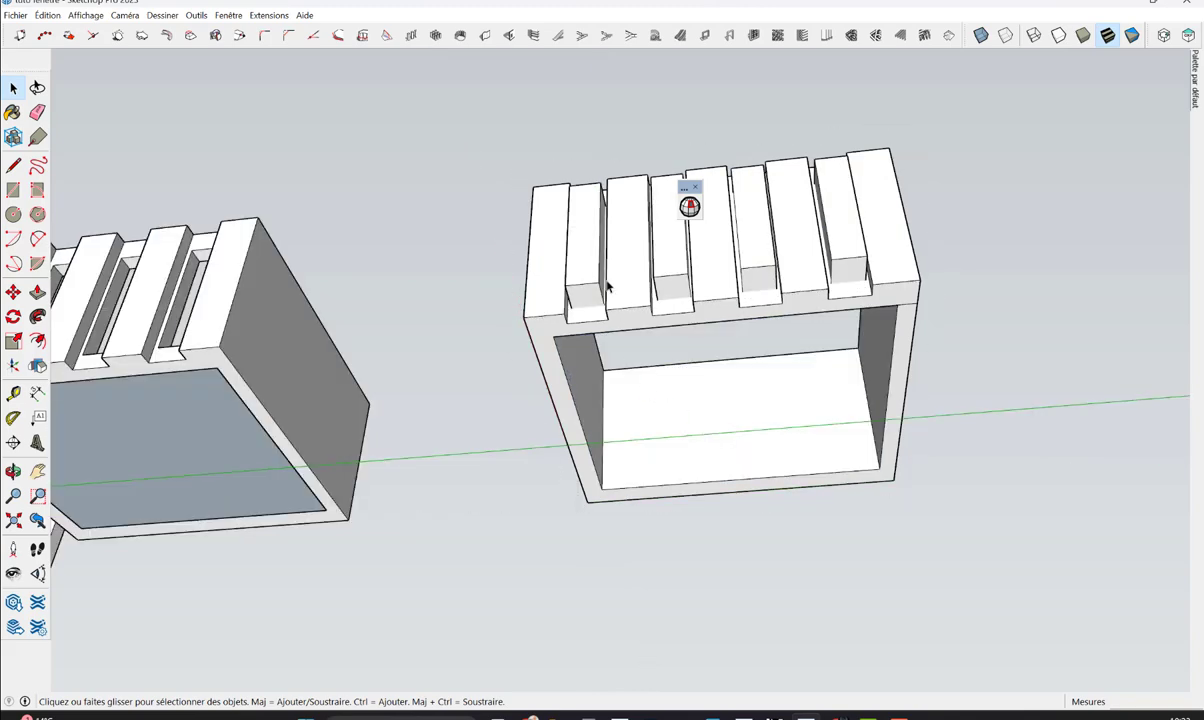
# Subtract the slats from the right box with Solids > Subtract
pyautogui.click(626, 290)
pyautogui.click(591, 277)
pyautogui.keyDown('ctrl'); pyautogui.click(620, 305); pyautogui.keyUp('ctrl')
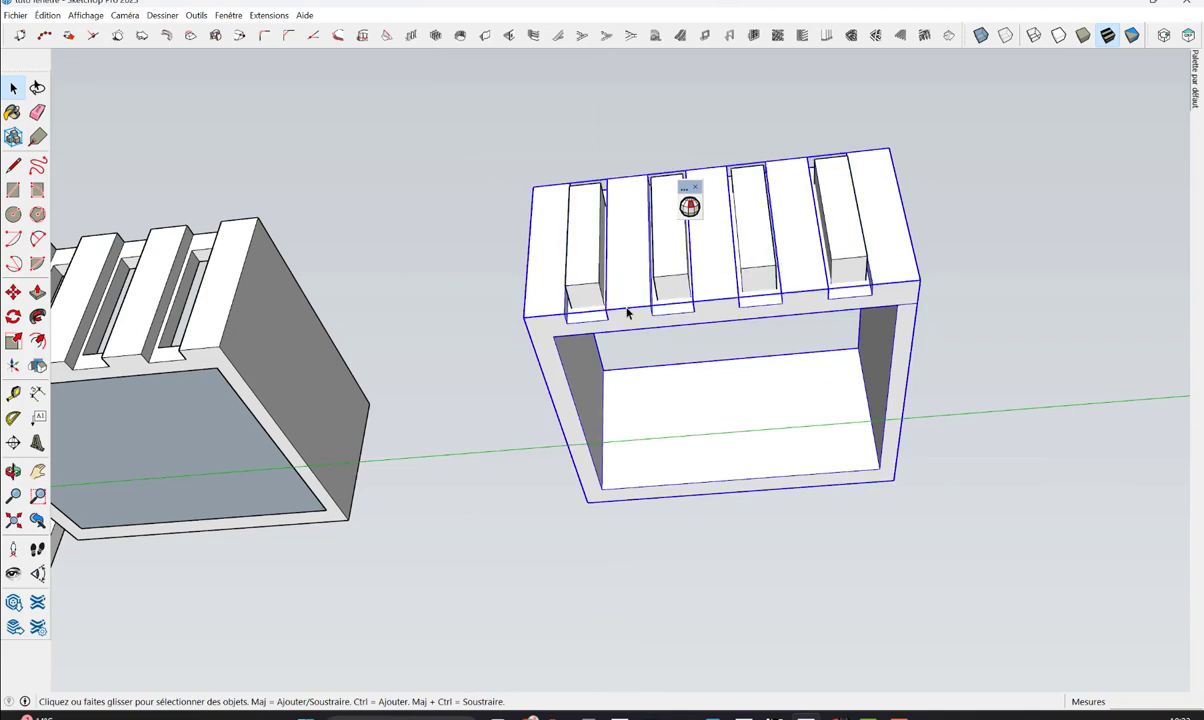
pyautogui.click(208, 17)
pyautogui.moveTo(260, 233)
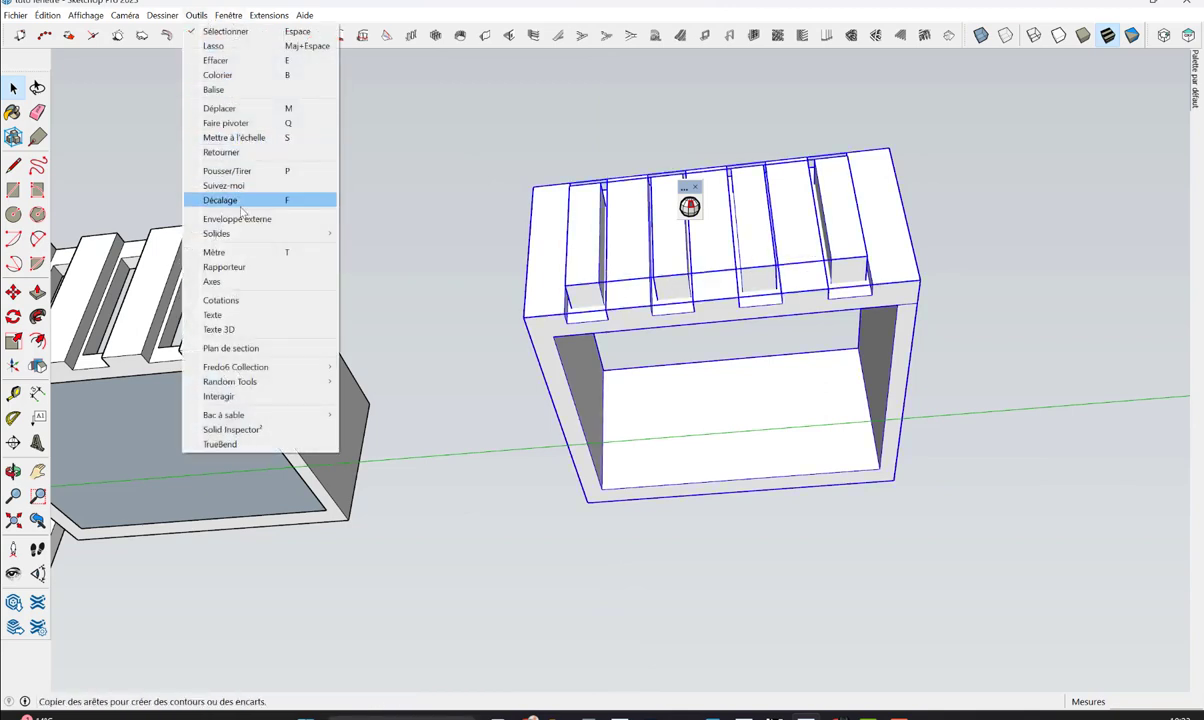
pyautogui.click(374, 263)
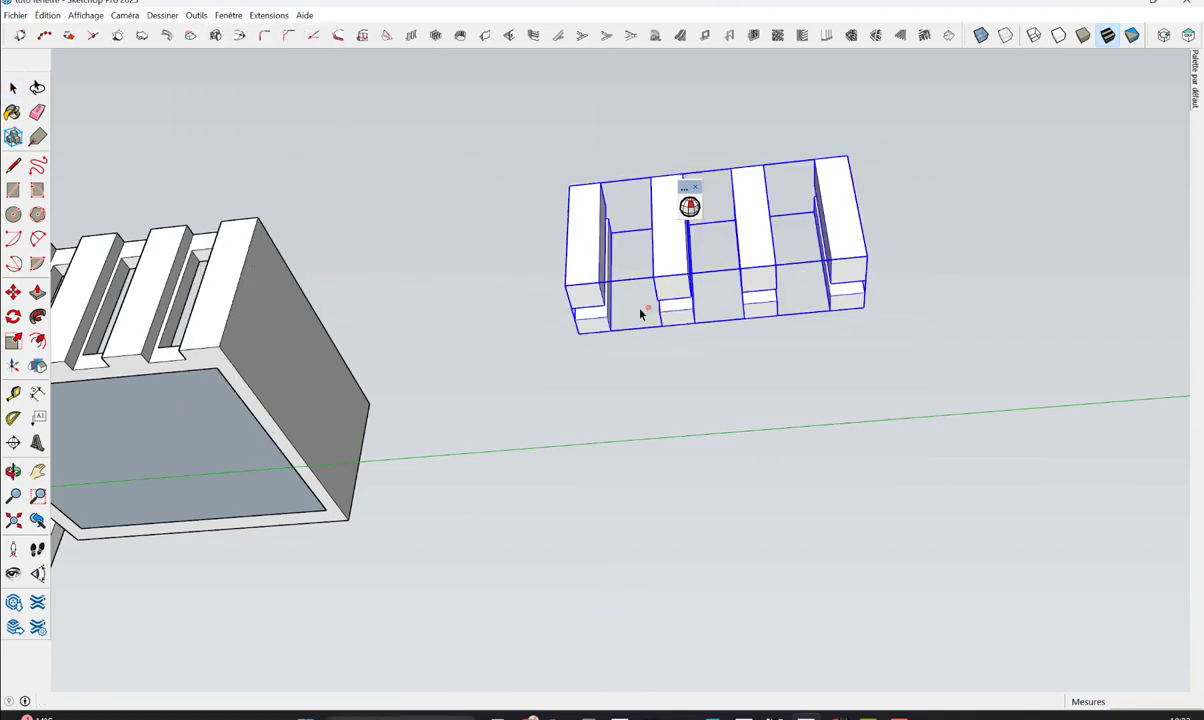
# Undo the subtraction, redo it on box and slats, and orbit to inspect the notched wall
pyautogui.hotkey('ctrl', 'z')
pyautogui.press('space')
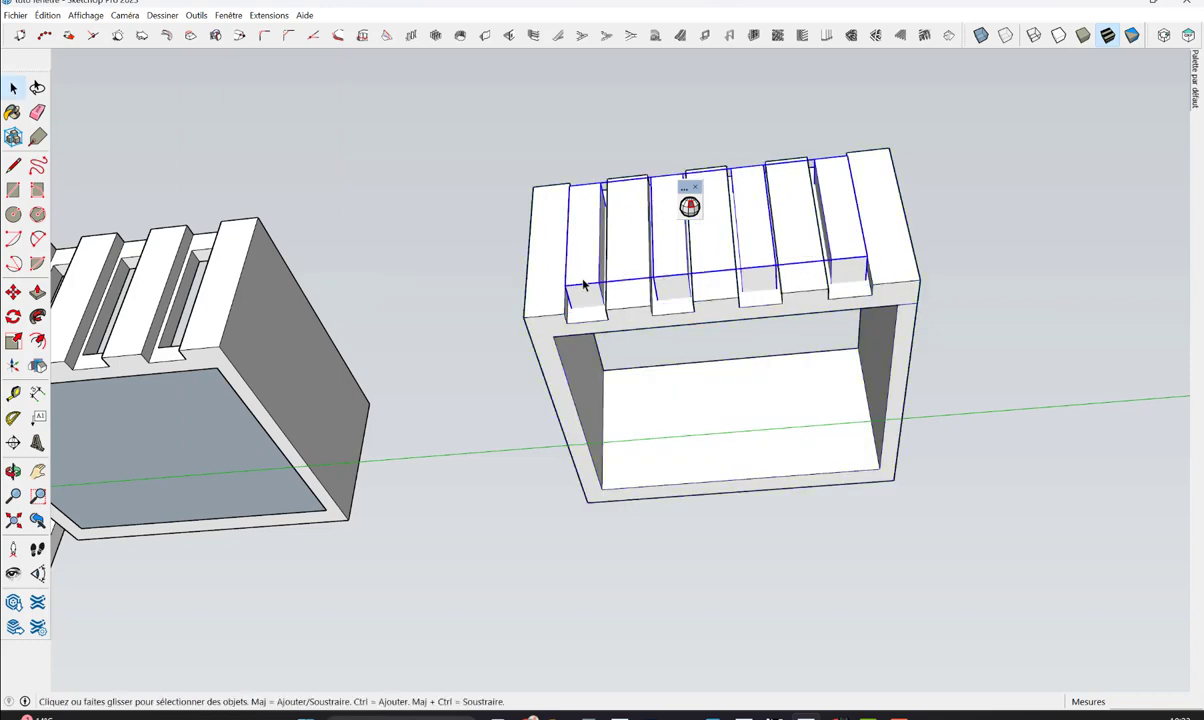
pyautogui.keyDown('ctrl'); pyautogui.click(546, 272); pyautogui.keyUp('ctrl')
pyautogui.click(196, 15)
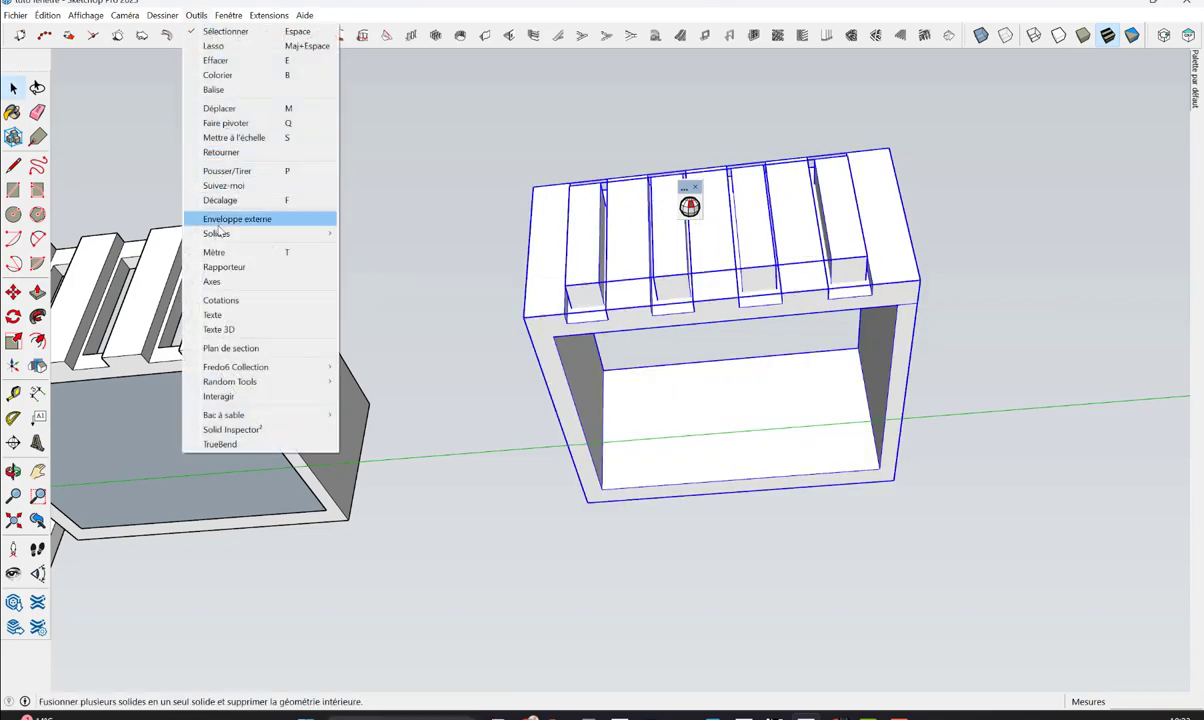
pyautogui.click(374, 263)
pyautogui.moveTo(672, 301); pyautogui.dragTo(669, 384, button='middle')
pyautogui.press('space')
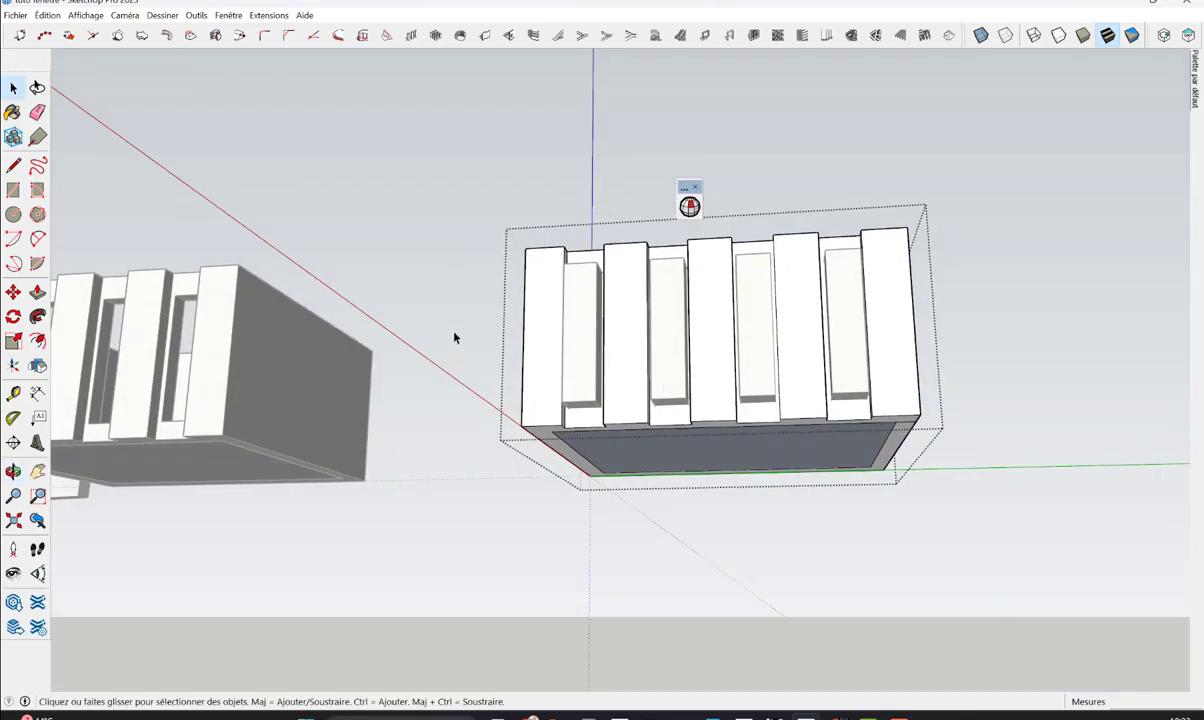
pyautogui.moveTo(454, 336)
pyautogui.mouseDown(button='middle')
pyautogui.moveTo(500, 268)
pyautogui.moveTo(486, 349)
pyautogui.moveTo(427, 309)
pyautogui.moveTo(468, 417)
pyautogui.moveTo(453, 321)
pyautogui.moveTo(419, 336)
pyautogui.mouseUp(button='middle')
pyautogui.moveTo(692, 188)
pyautogui.mouseDown()
pyautogui.moveTo(472, 186)
pyautogui.moveTo(418, 173)
pyautogui.moveTo(414, 137)
pyautogui.moveTo(378, 127)
pyautogui.mouseUp()
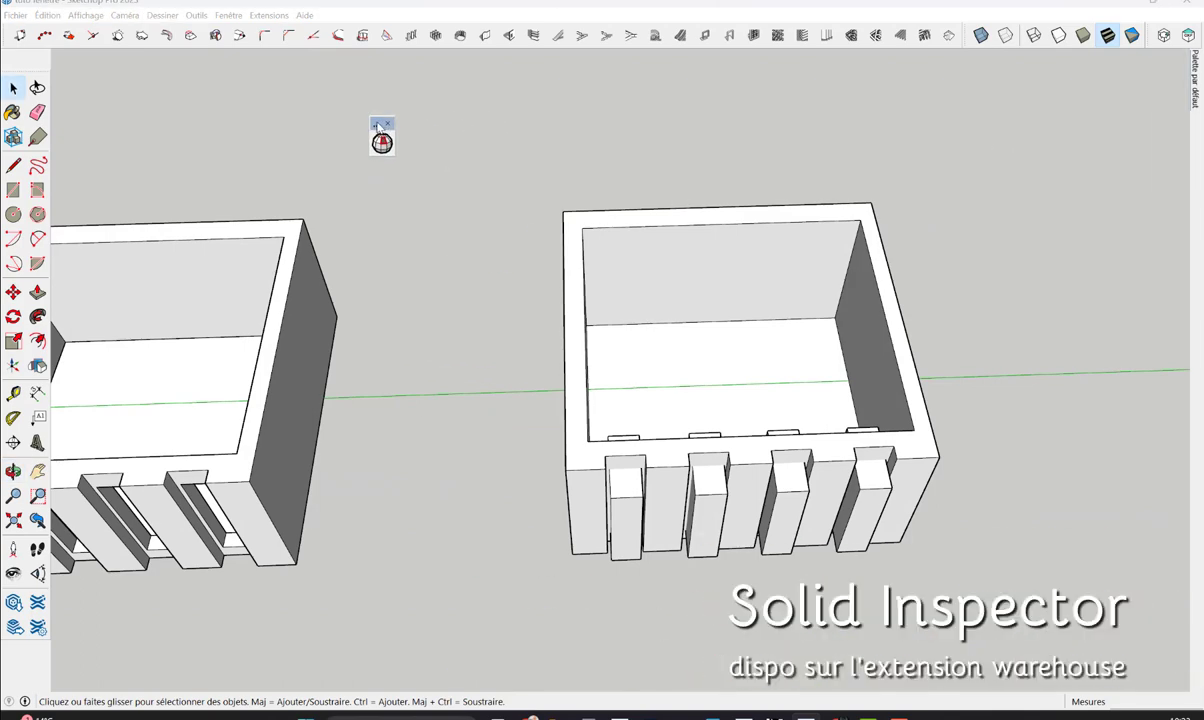
# Run Solid Inspector² on the right box and fix its single External Faces error
pyautogui.click(637, 270)
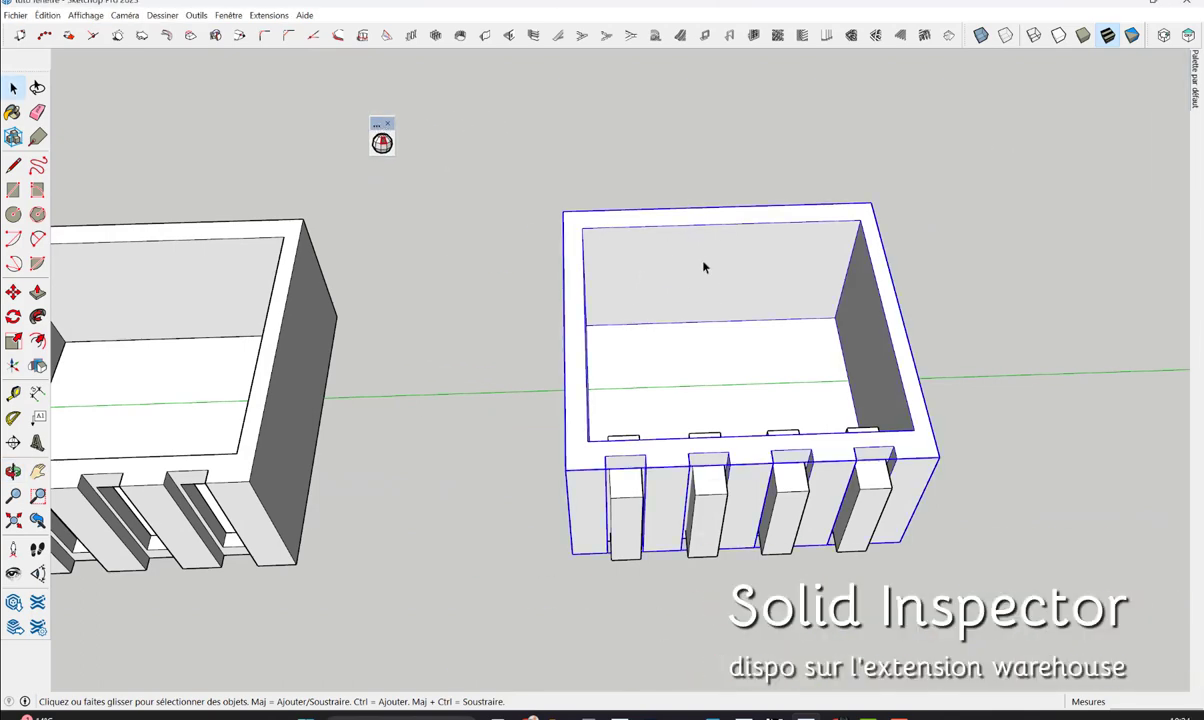
pyautogui.click(388, 143)
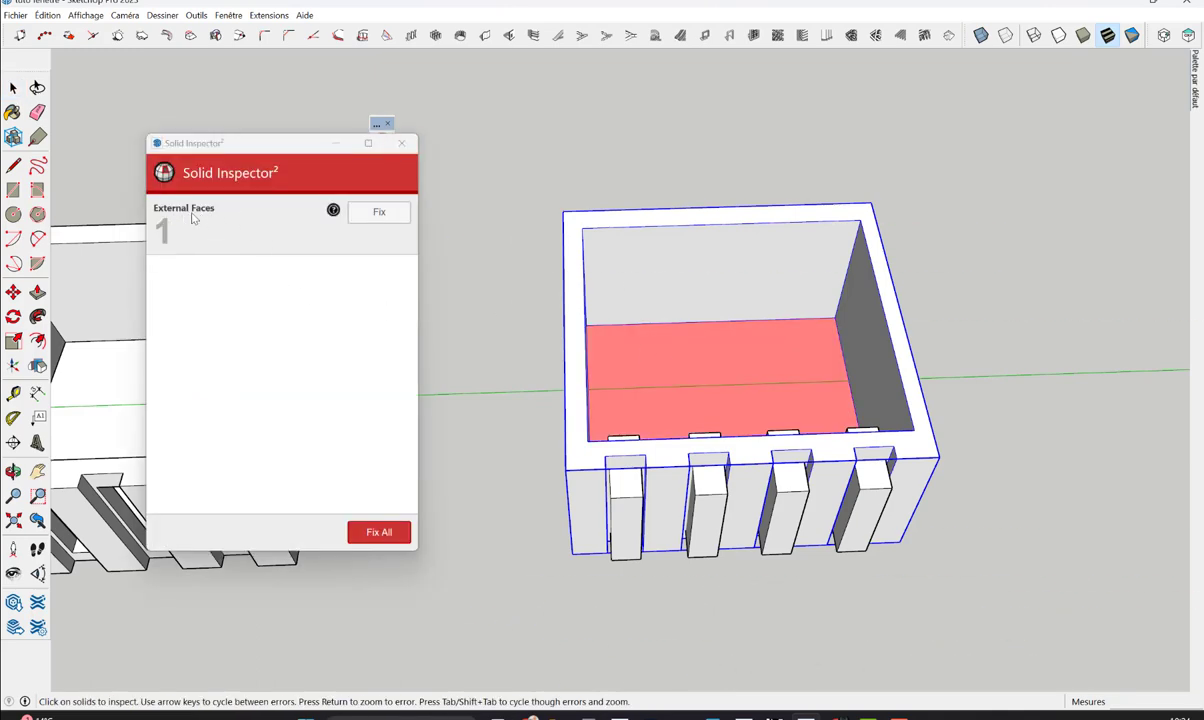
pyautogui.moveTo(560, 340); pyautogui.dragTo(658, 350, button='middle')
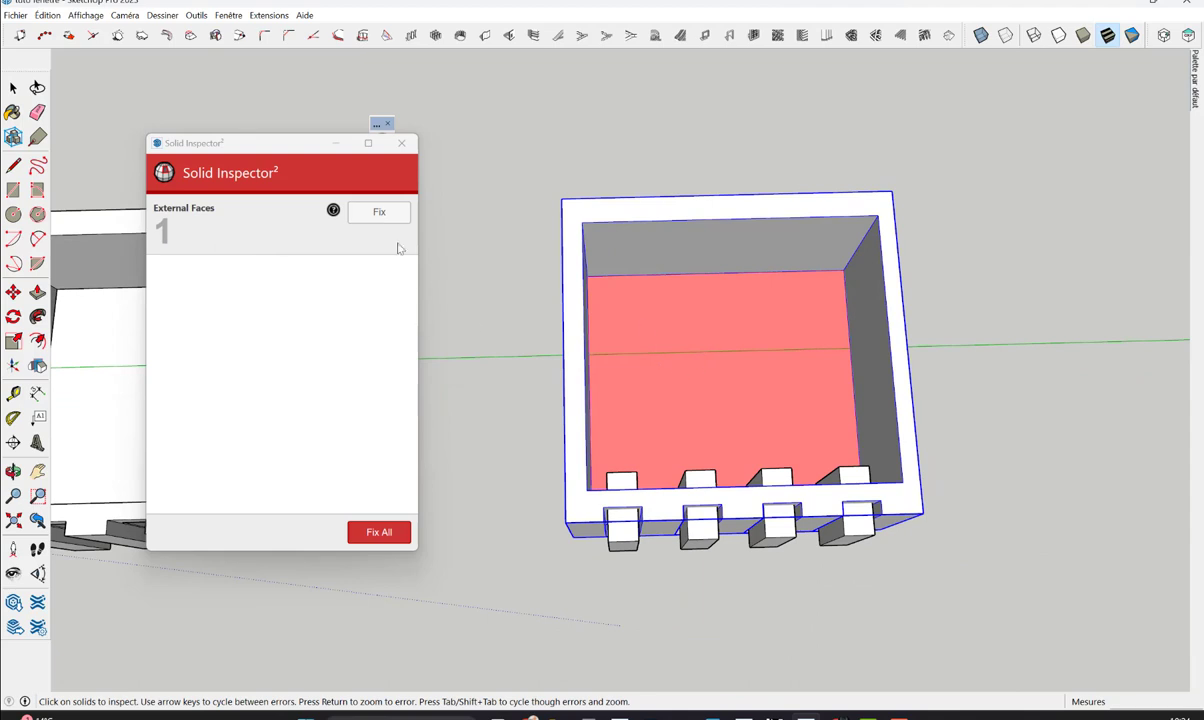
pyautogui.click(380, 213)
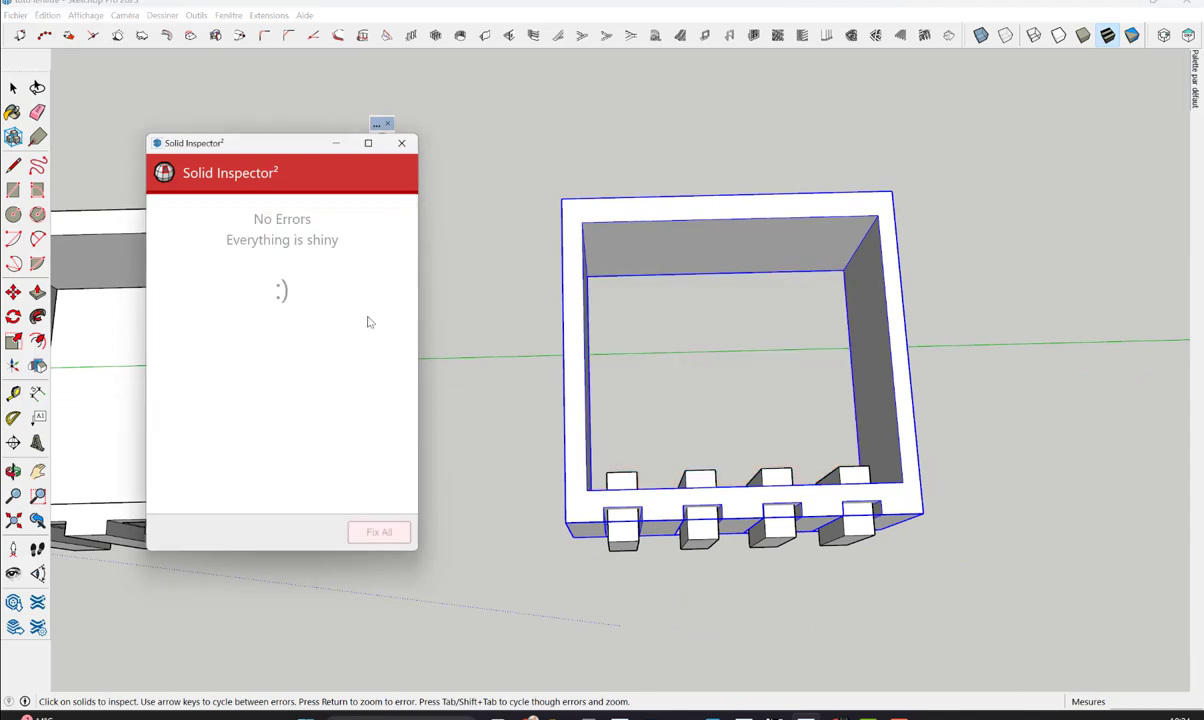
pyautogui.click(403, 146)
# Move the floating toolbar aside and select the upper curved wall piece
pyautogui.moveTo(357, 260); pyautogui.dragTo(395, 261, button='middle')
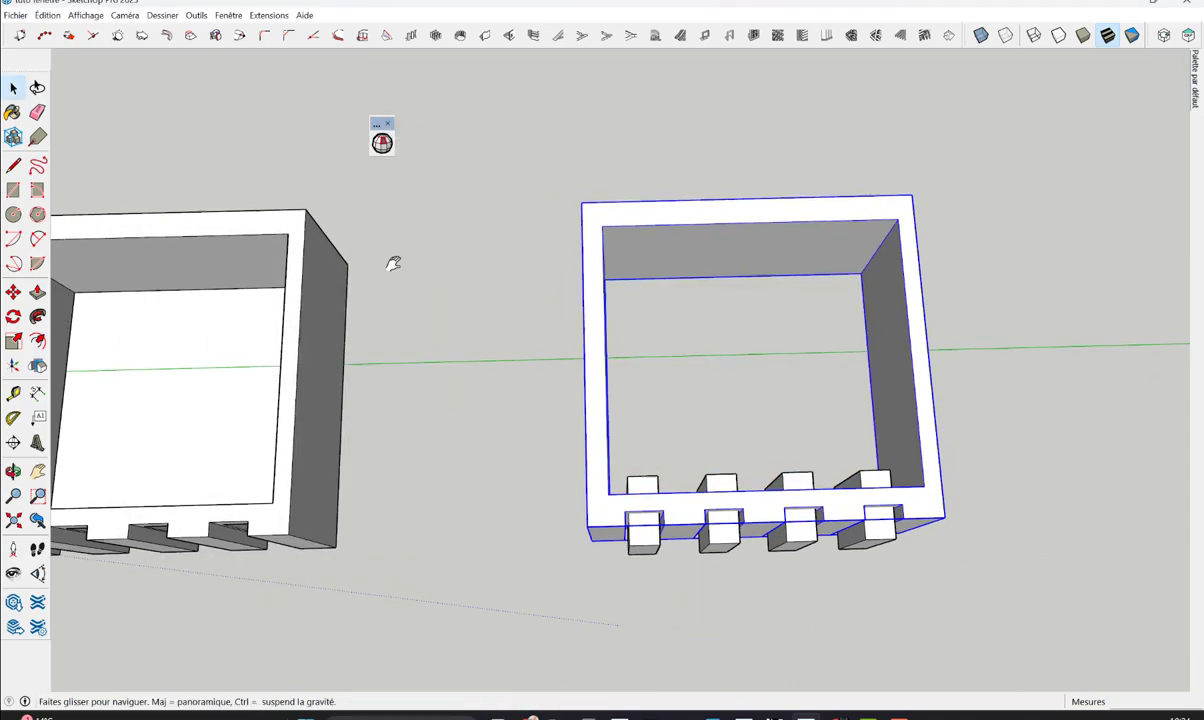
pyautogui.moveTo(356, 134)
pyautogui.mouseDown()
pyautogui.moveTo(442, 168)
pyautogui.moveTo(437, 139)
pyautogui.moveTo(452, 156)
pyautogui.mouseUp()
pyautogui.moveTo(395, 298)
pyautogui.mouseDown(button='middle')
pyautogui.moveTo(313, 339)
pyautogui.moveTo(438, 372)
pyautogui.moveTo(615, 328)
pyautogui.moveTo(500, 318)
pyautogui.mouseUp(button='middle')
pyautogui.click(480, 374)
# Draw a small square beside the curved piece and push/pull it into a box
pyautogui.scroll(-5, 480, 374)
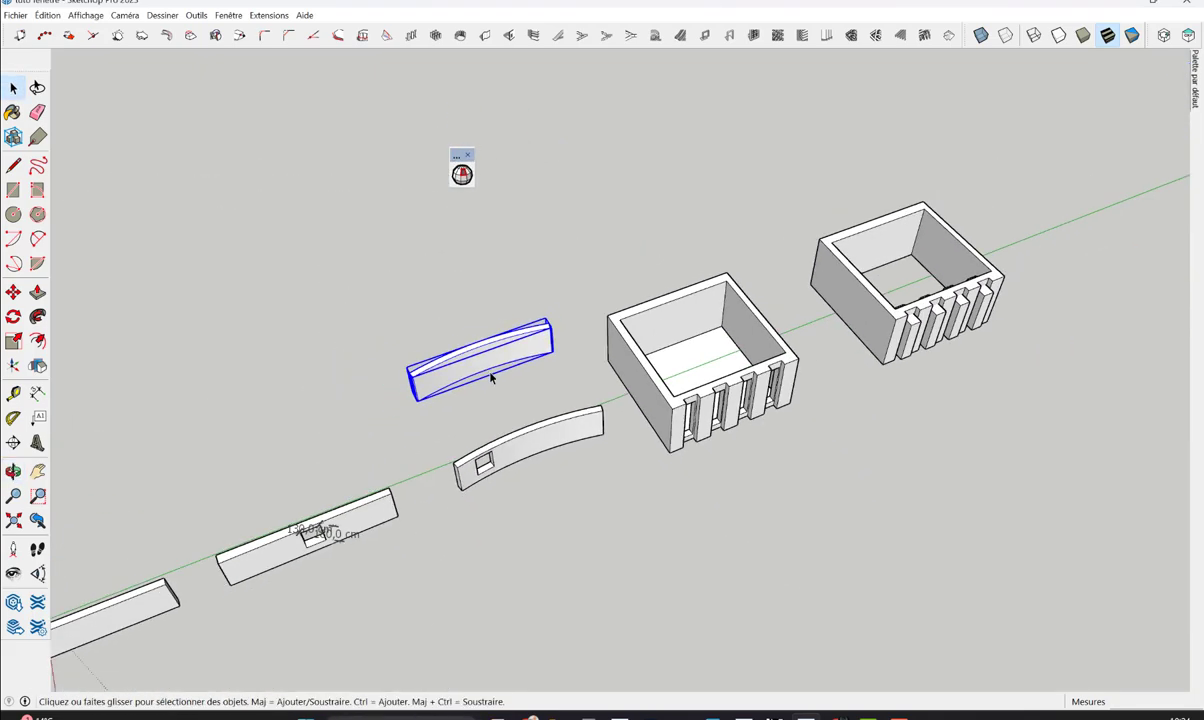
pyautogui.click(13, 189)
pyautogui.scroll(5, 408, 400)
pyautogui.click(366, 418)
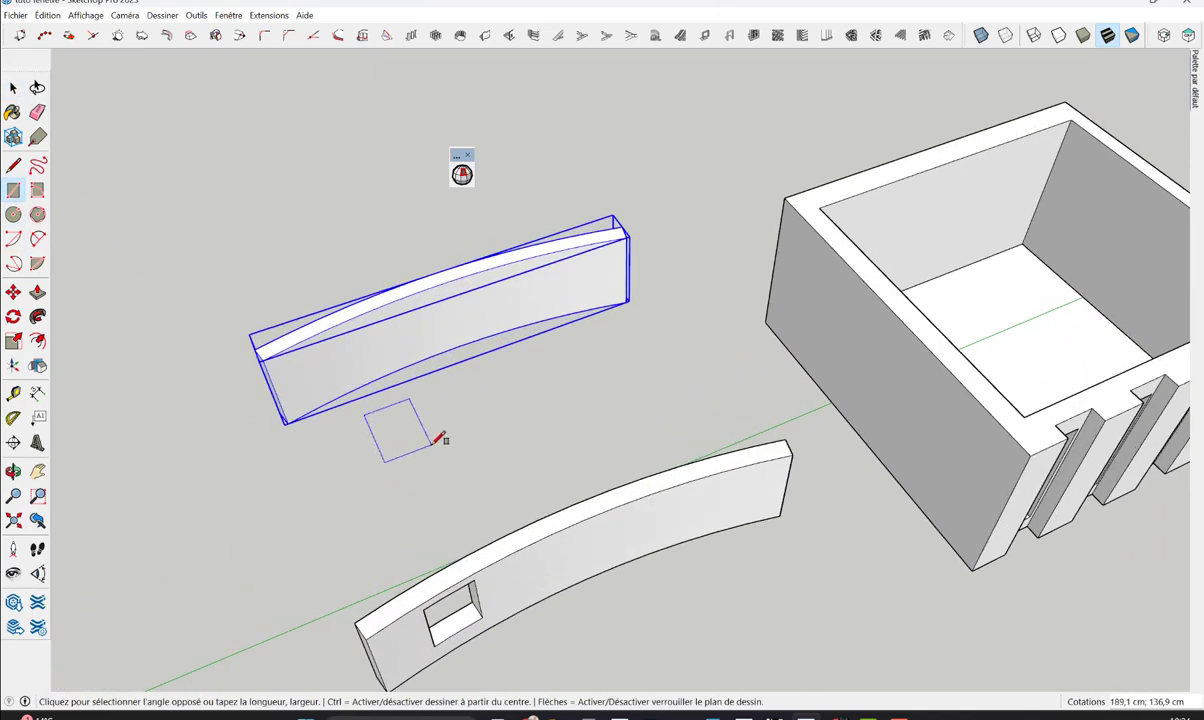
pyautogui.click(430, 443)
pyautogui.press('p')
pyautogui.click(384, 424)
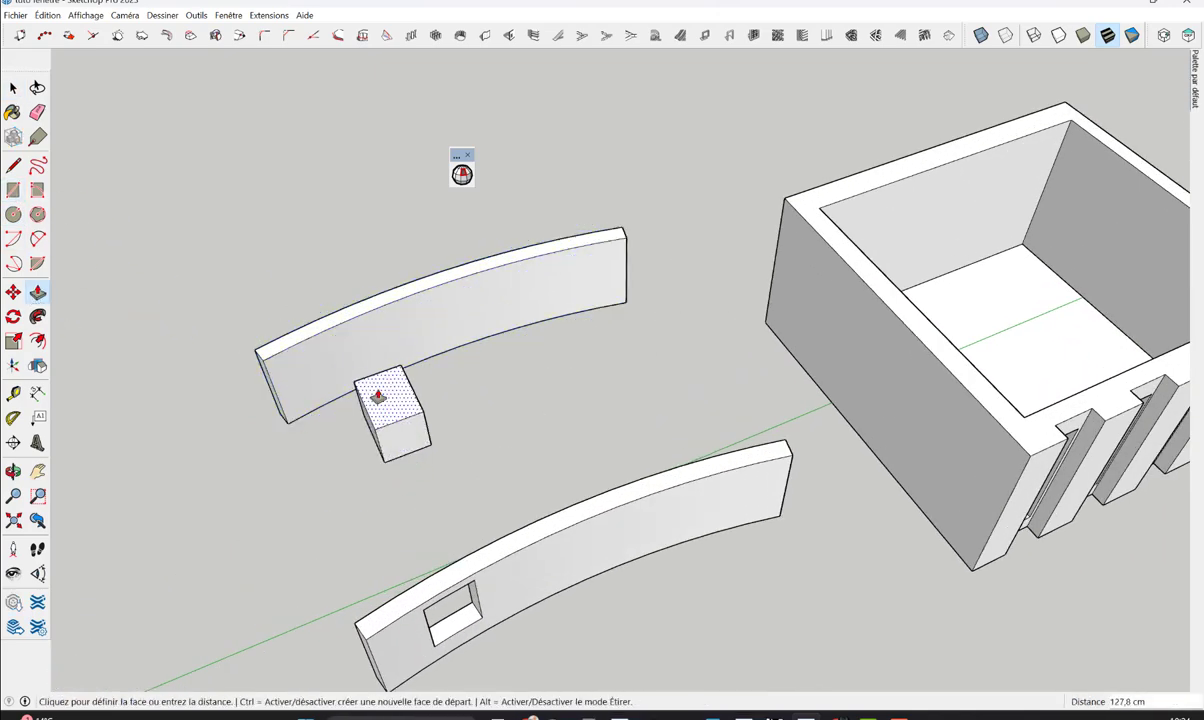
pyautogui.click(353, 404)
pyautogui.press('space')
pyautogui.moveTo(353, 404); pyautogui.dragTo(500, 470, button='middle')
# Group the new box and move it against the upper curved wall
pyautogui.tripleClick(432, 476)
pyautogui.rightClick(431, 472)
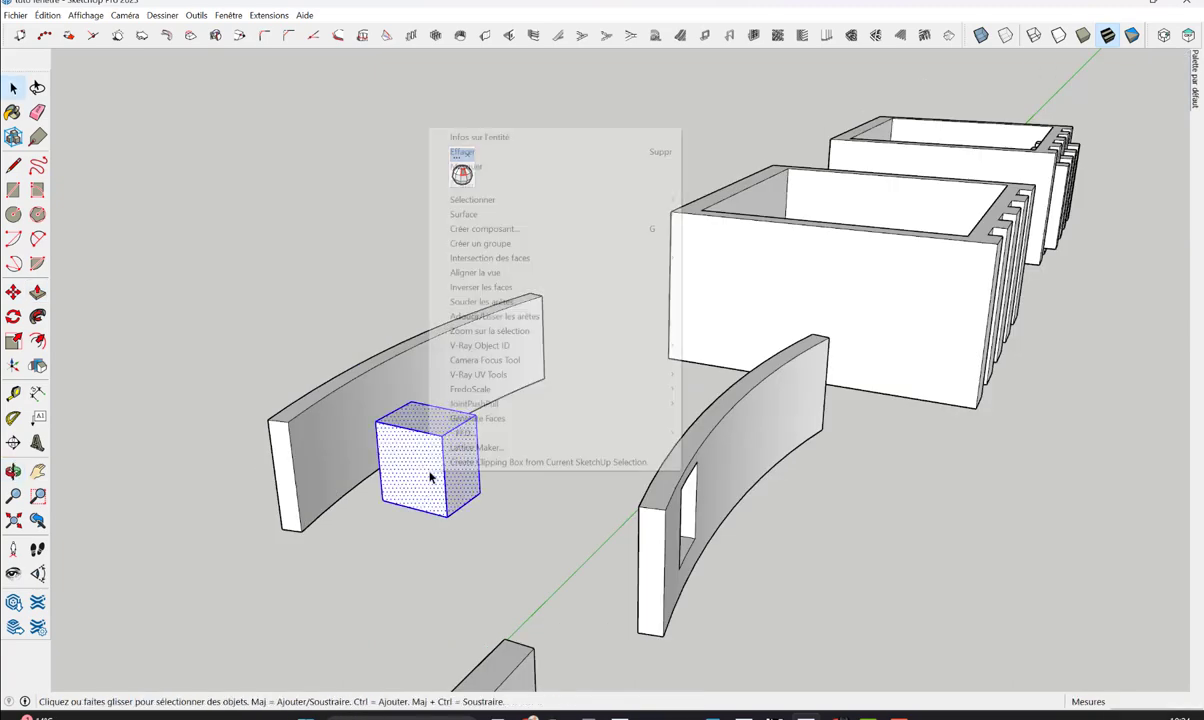
pyautogui.click(480, 243)
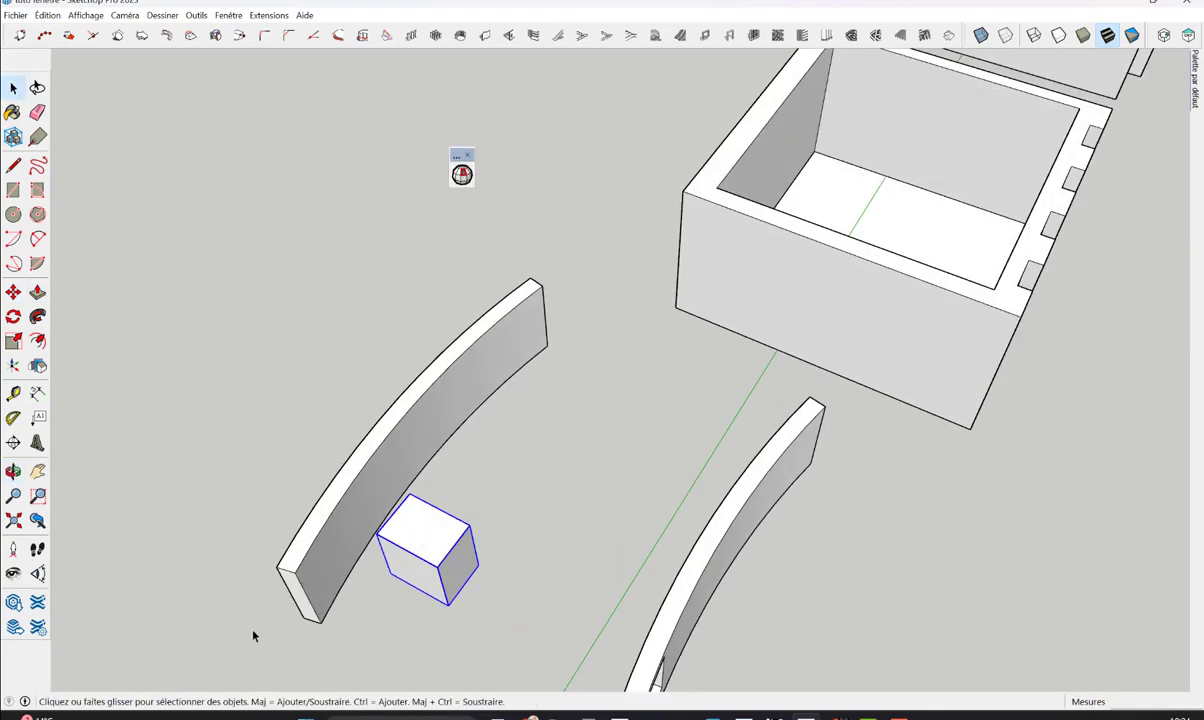
pyautogui.click(13, 291)
pyautogui.moveTo(441, 430)
pyautogui.mouseDown(button='middle')
pyautogui.moveTo(357, 500)
pyautogui.moveTo(575, 438)
pyautogui.moveTo(607, 443)
pyautogui.mouseUp(button='middle')
pyautogui.click(357, 500)
pyautogui.click(397, 438)
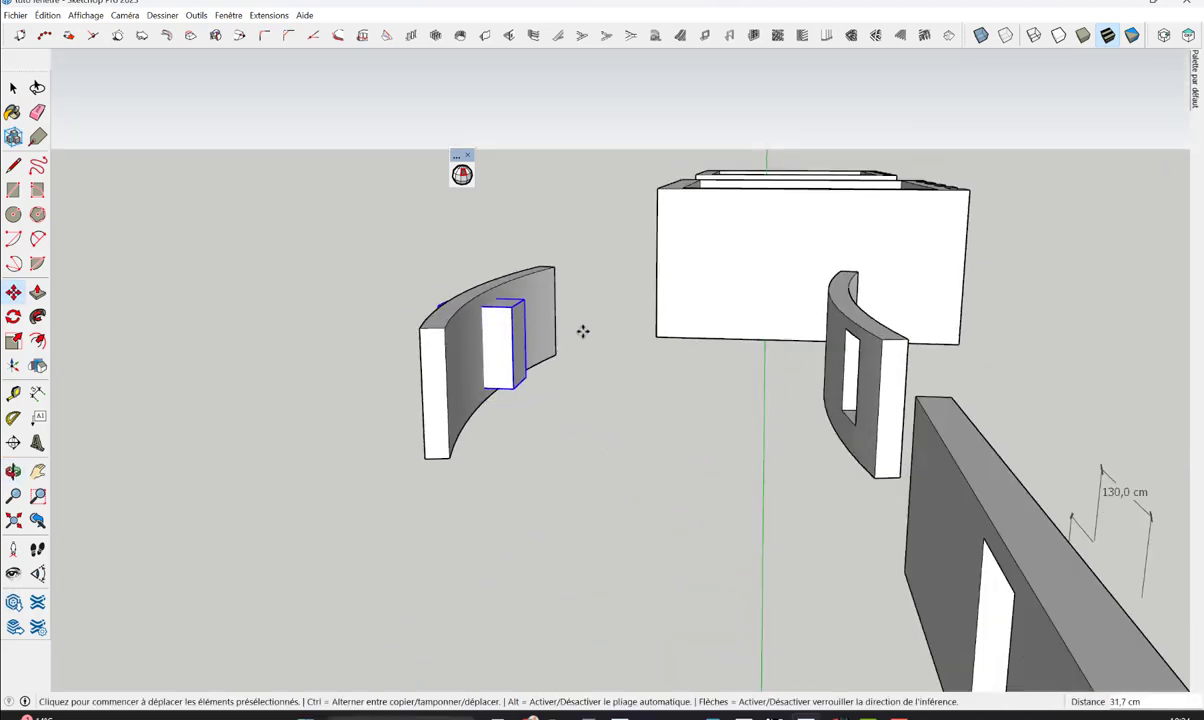
pyautogui.scroll(5, 583, 331)
pyautogui.moveTo(605, 387)
pyautogui.mouseDown(button='middle')
pyautogui.moveTo(323, 528)
pyautogui.moveTo(833, 382)
pyautogui.moveTo(782, 433)
pyautogui.moveTo(959, 567)
pyautogui.moveTo(712, 579)
pyautogui.moveTo(766, 511)
pyautogui.mouseUp(button='middle')
pyautogui.press('space')
pyautogui.click(495, 408)
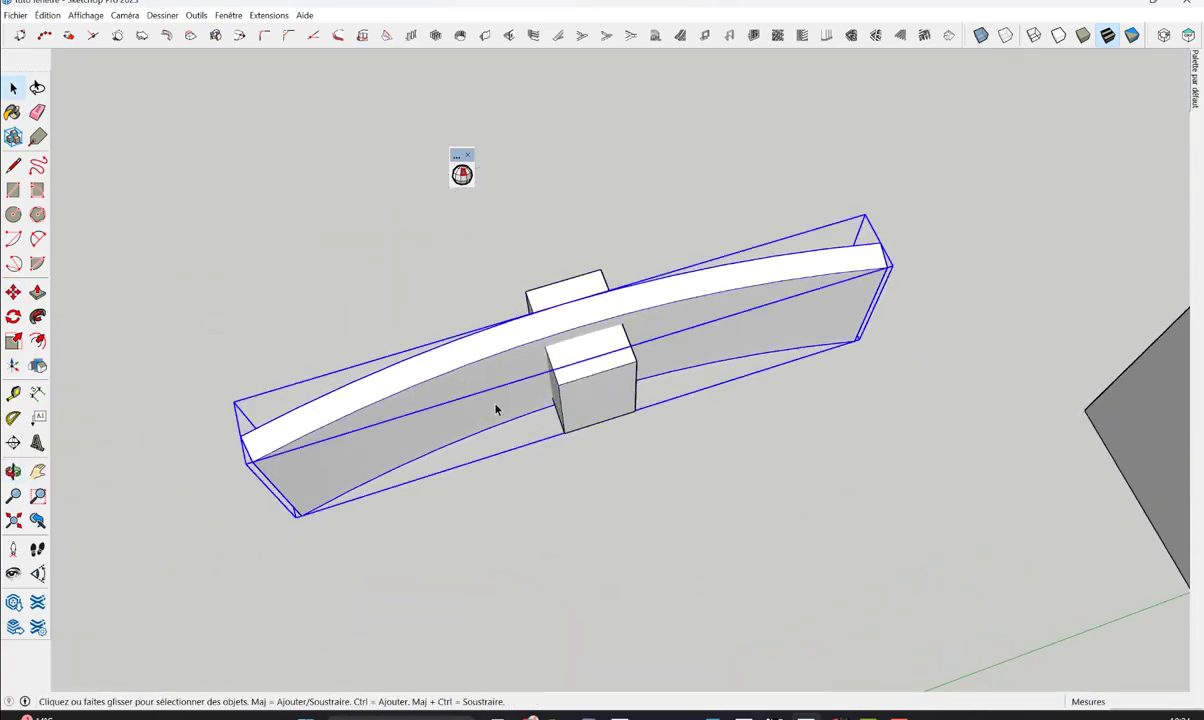
pyautogui.click(584, 400)
pyautogui.click(499, 348)
pyautogui.click(462, 175)
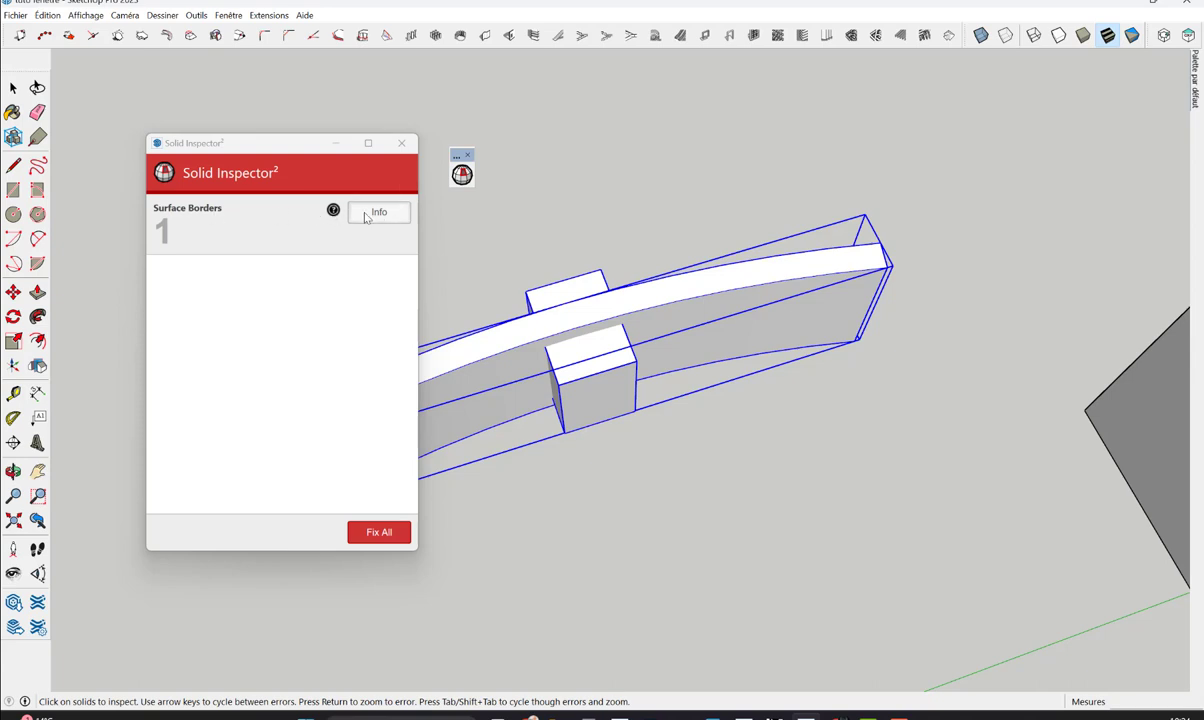
pyautogui.click(401, 143)
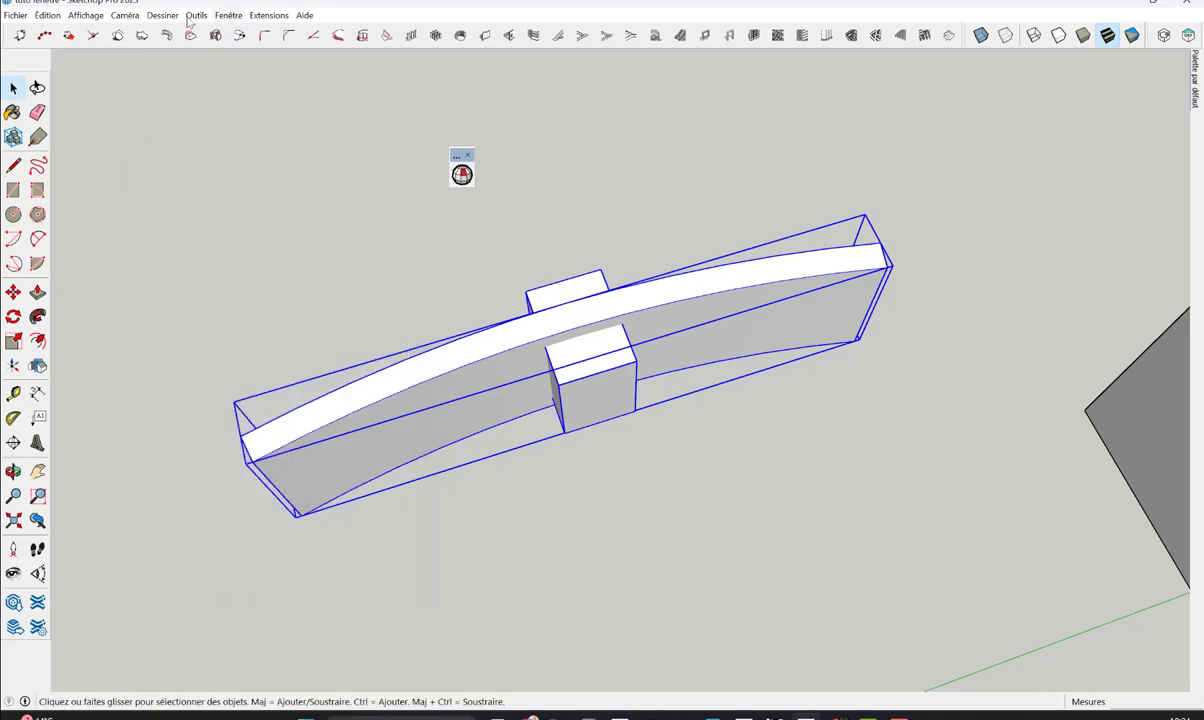
pyautogui.click(192, 16)
pyautogui.moveTo(258, 233)
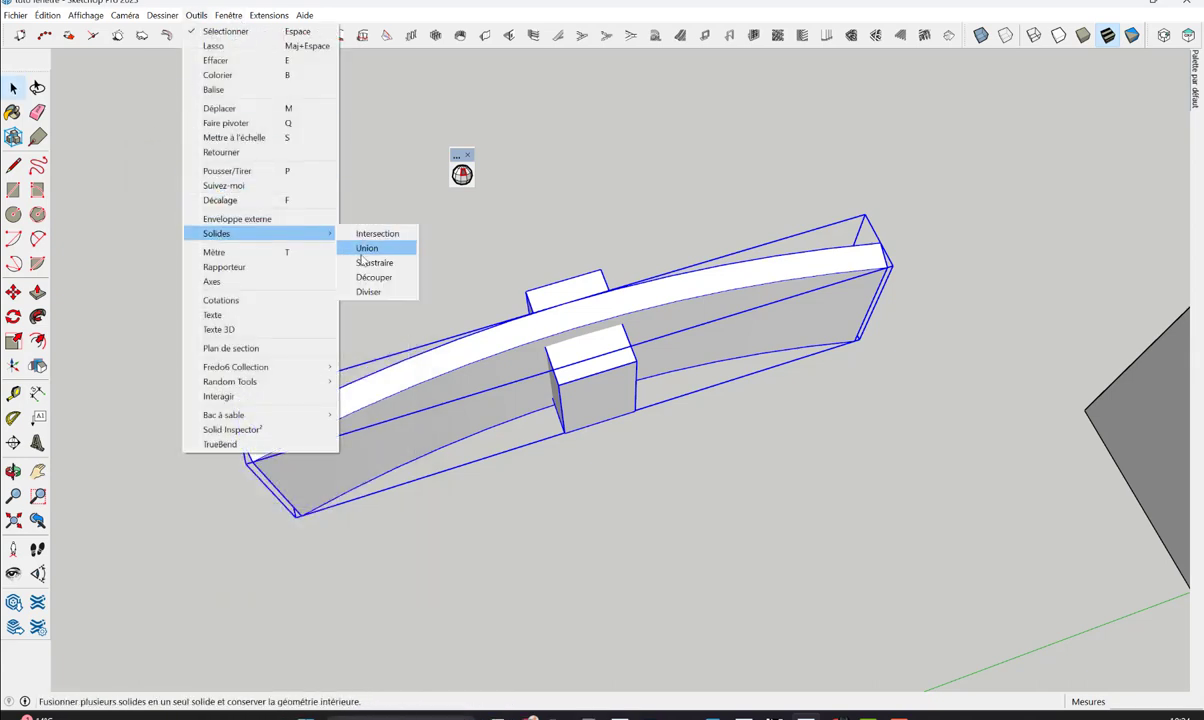
pyautogui.click(360, 255)
pyautogui.click(620, 397)
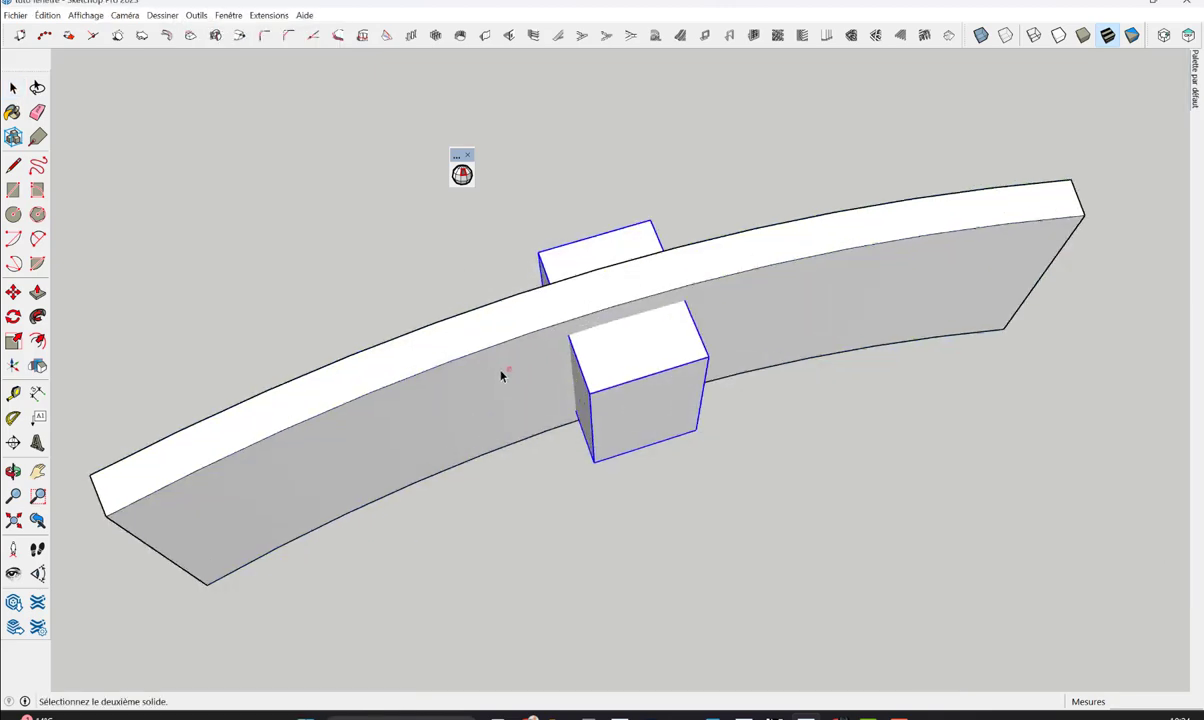
pyautogui.click(502, 375)
pyautogui.moveTo(449, 443); pyautogui.dragTo(263, 209, button='middle')
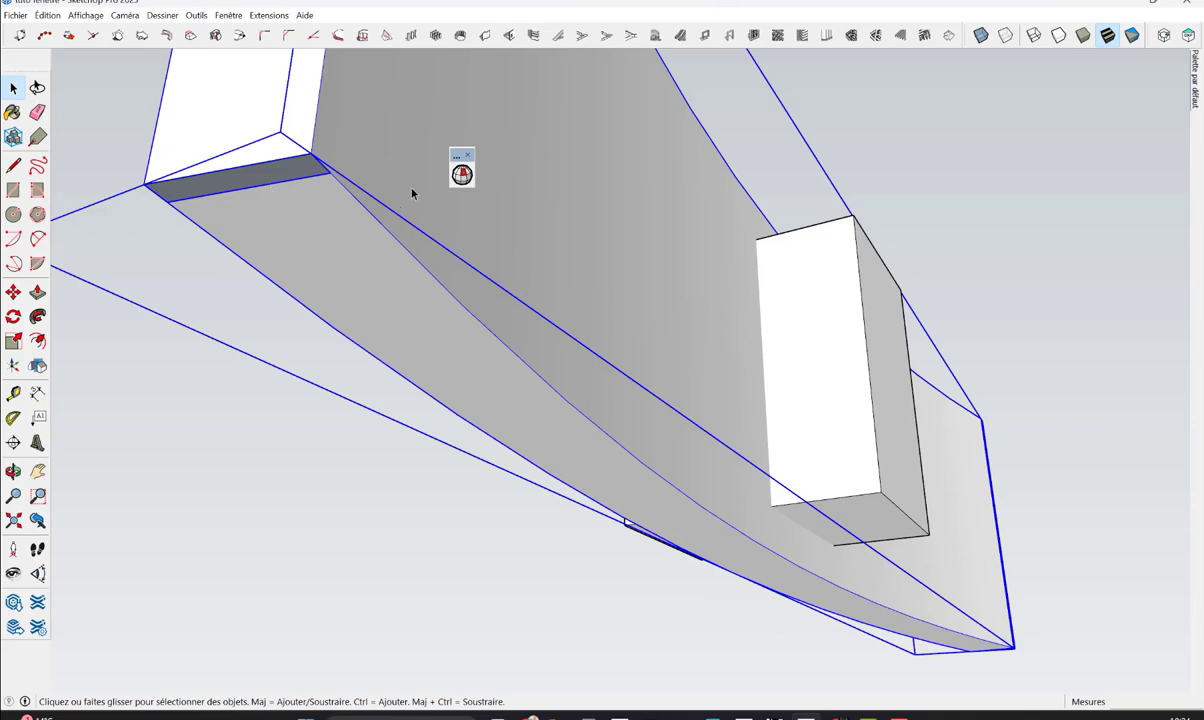
pyautogui.moveTo(411, 193); pyautogui.dragTo(406, 384, button='middle')
pyautogui.scroll(-5, 564, 328)
pyautogui.moveTo(704, 301); pyautogui.dragTo(664, 373, button='middle')
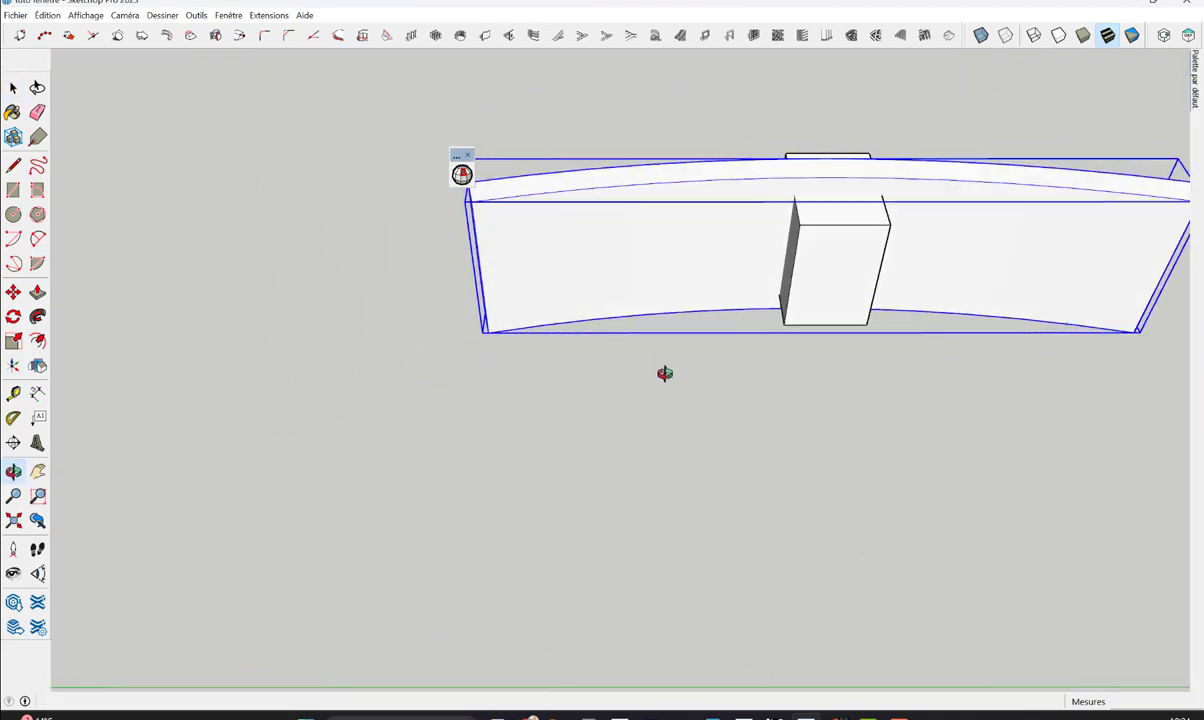
pyautogui.press('space')
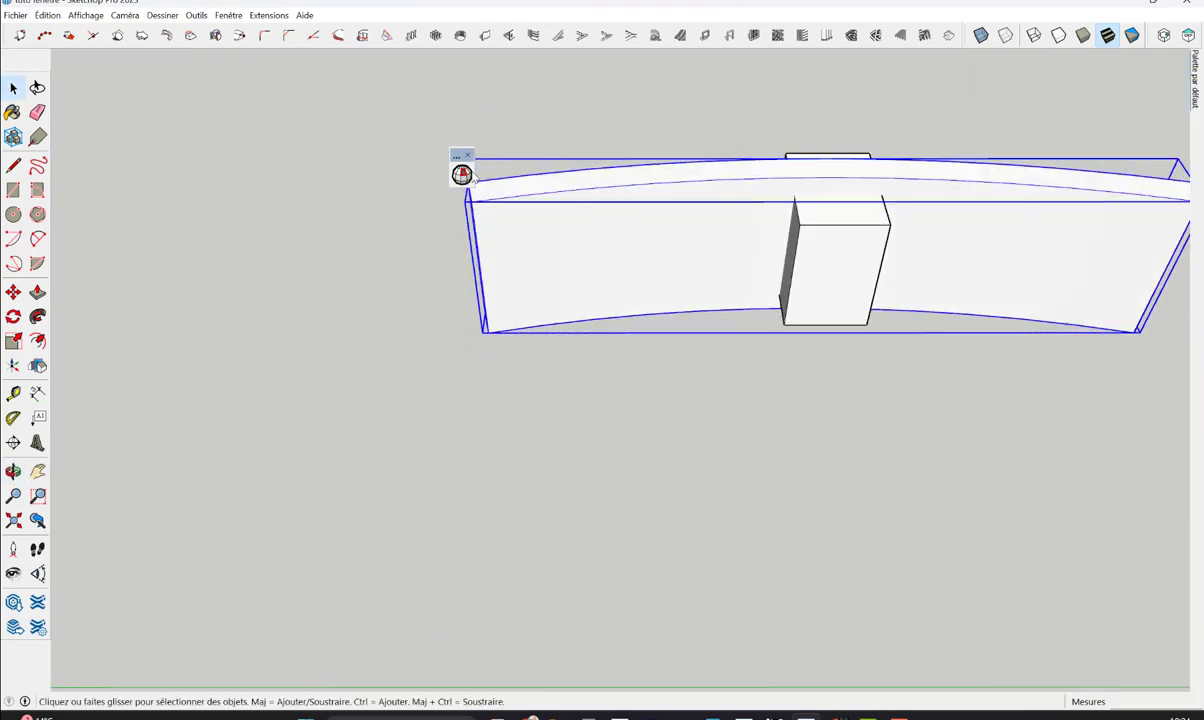
pyautogui.moveTo(455, 156)
pyautogui.mouseDown()
pyautogui.moveTo(313, 95)
pyautogui.moveTo(387, 137)
pyautogui.mouseUp()
pyautogui.moveTo(774, 258)
pyautogui.mouseDown(button='middle')
pyautogui.moveTo(755, 309)
pyautogui.moveTo(604, 362)
pyautogui.moveTo(686, 340)
pyautogui.mouseUp(button='middle')
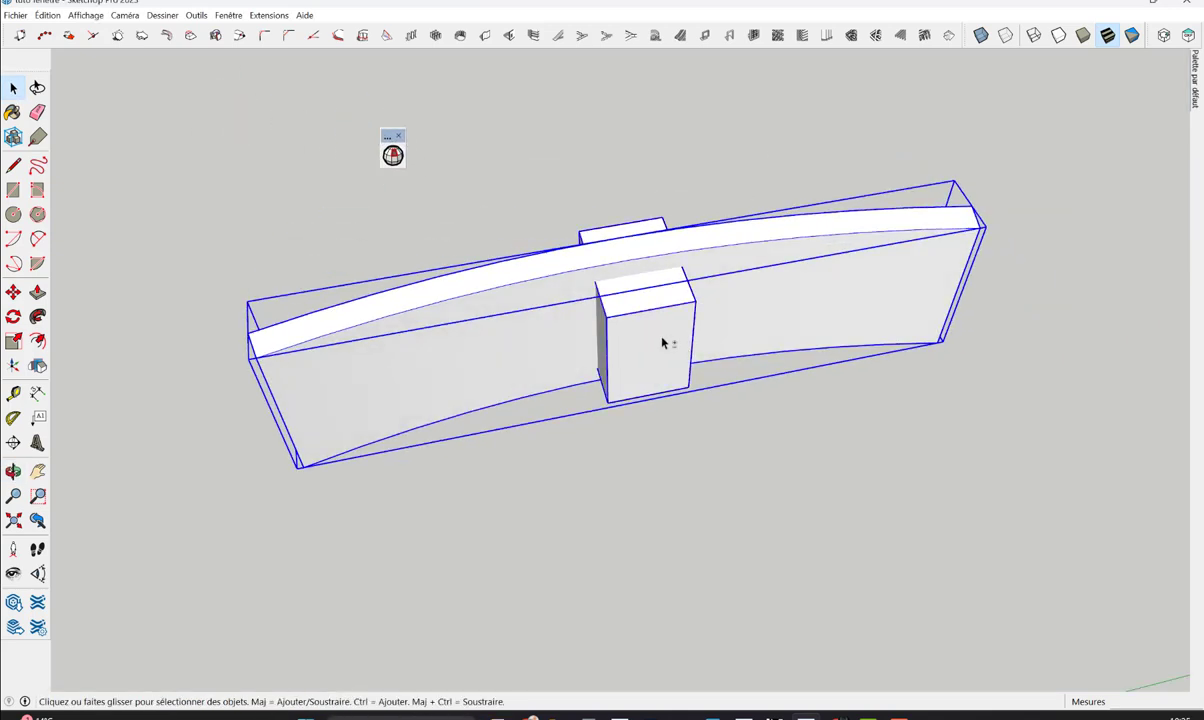
# Explode the curved wall group and intersect its faces with the selected box
pyautogui.keyDown('shift'); pyautogui.click(608, 340); pyautogui.keyUp('shift')
pyautogui.rightClick(451, 316)
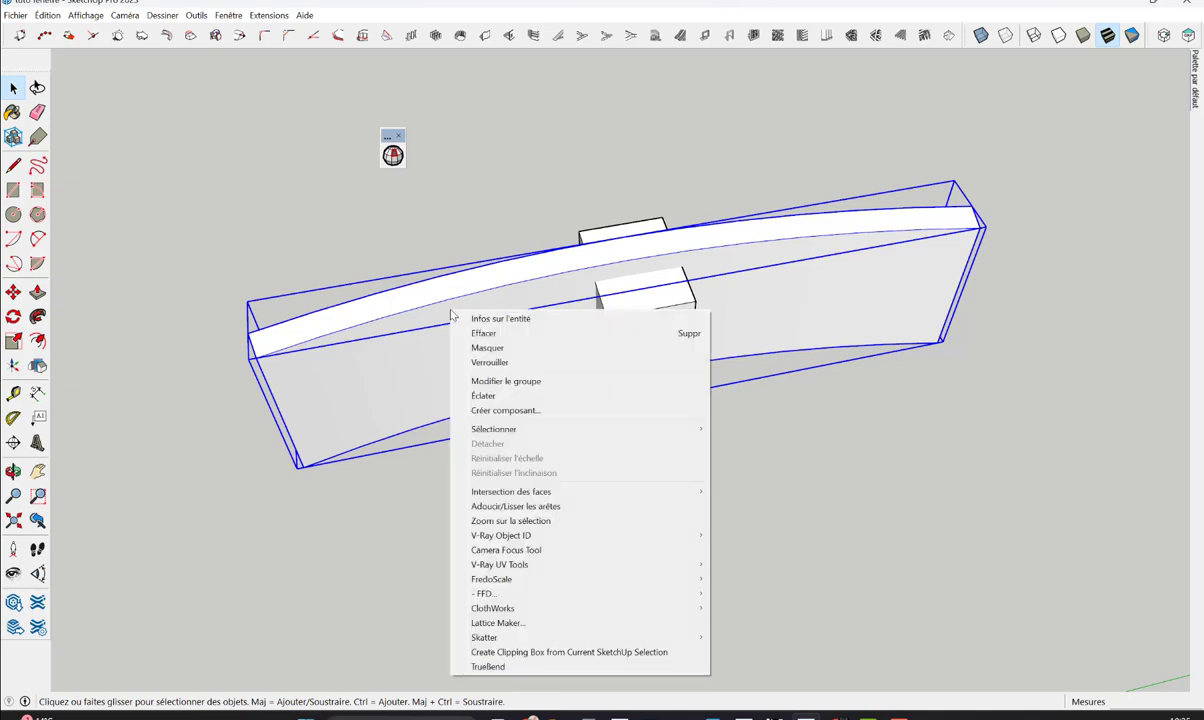
pyautogui.click(483, 396)
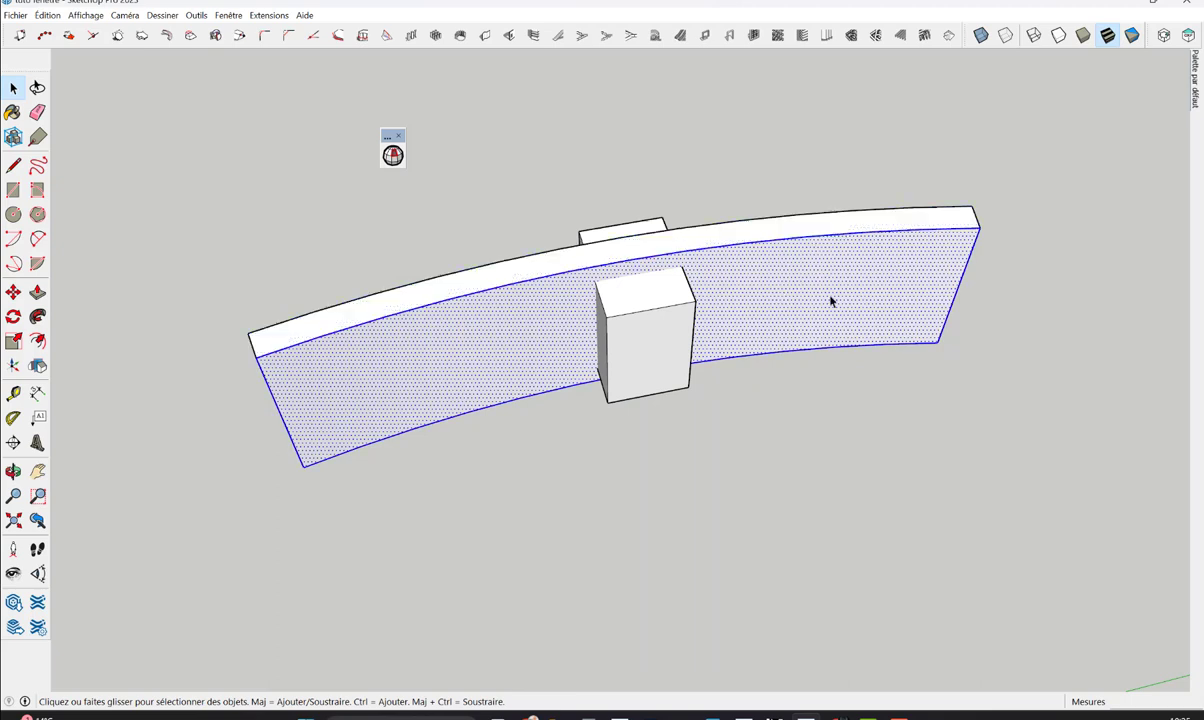
pyautogui.keyDown('shift'); pyautogui.click(680, 332); pyautogui.keyUp('shift')
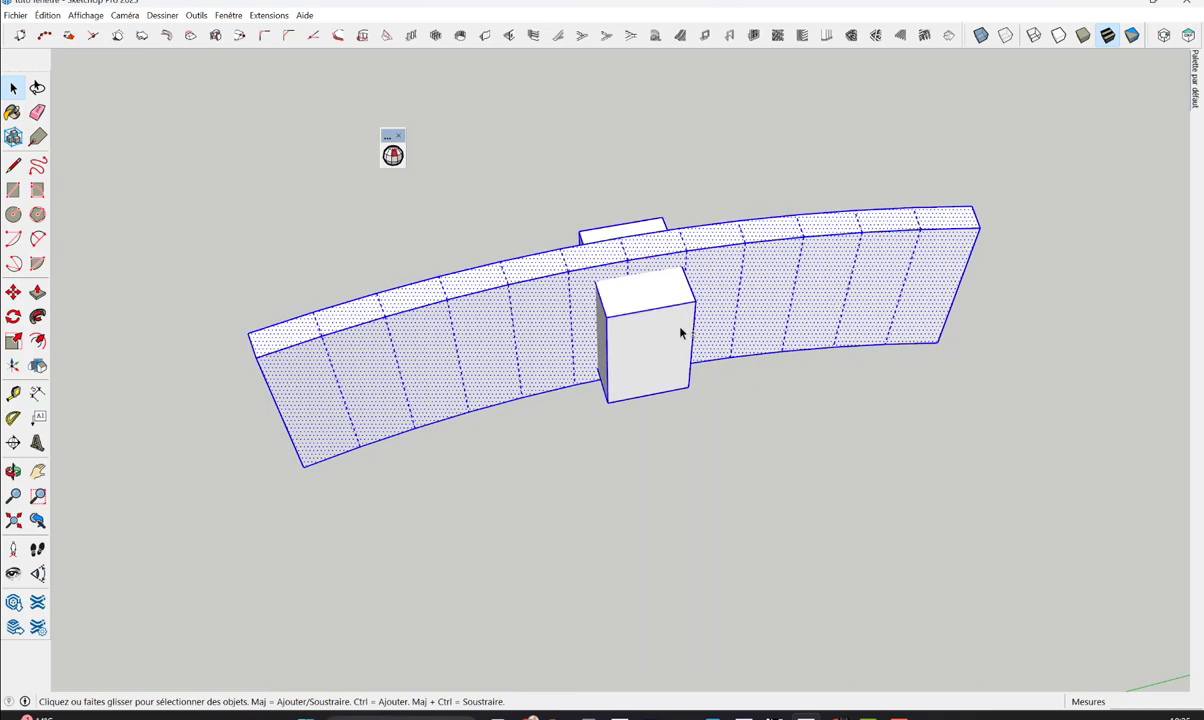
pyautogui.rightClick(627, 304)
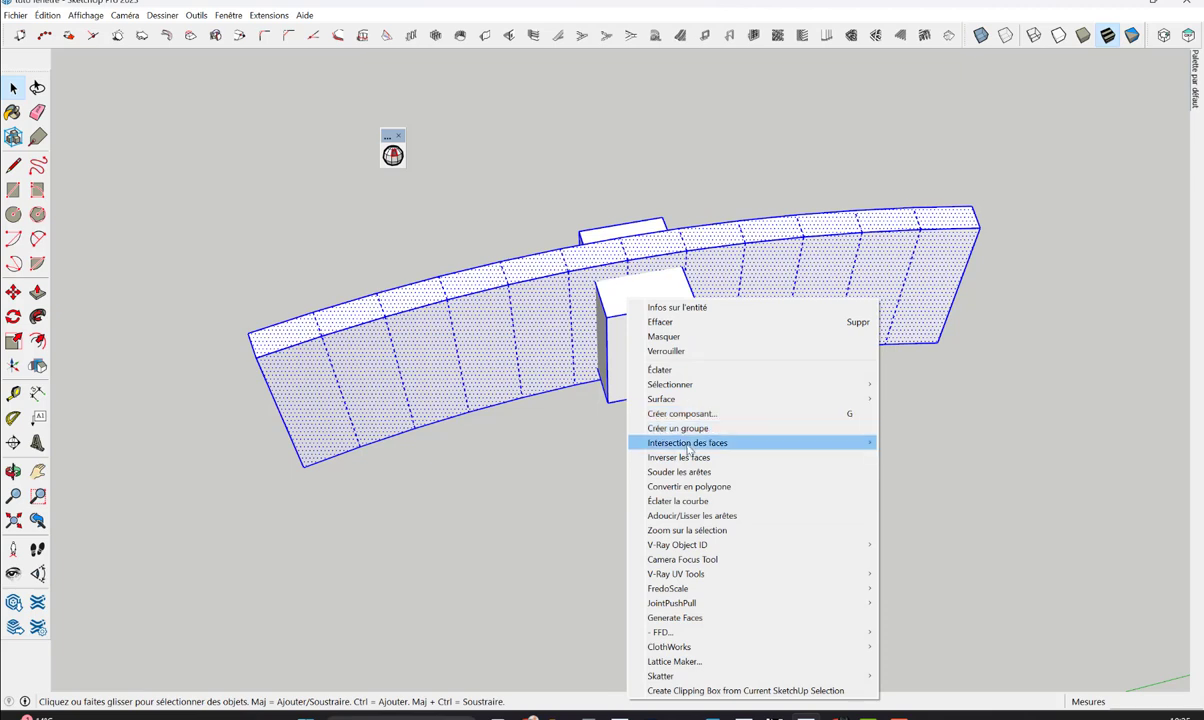
pyautogui.moveTo(688, 442)
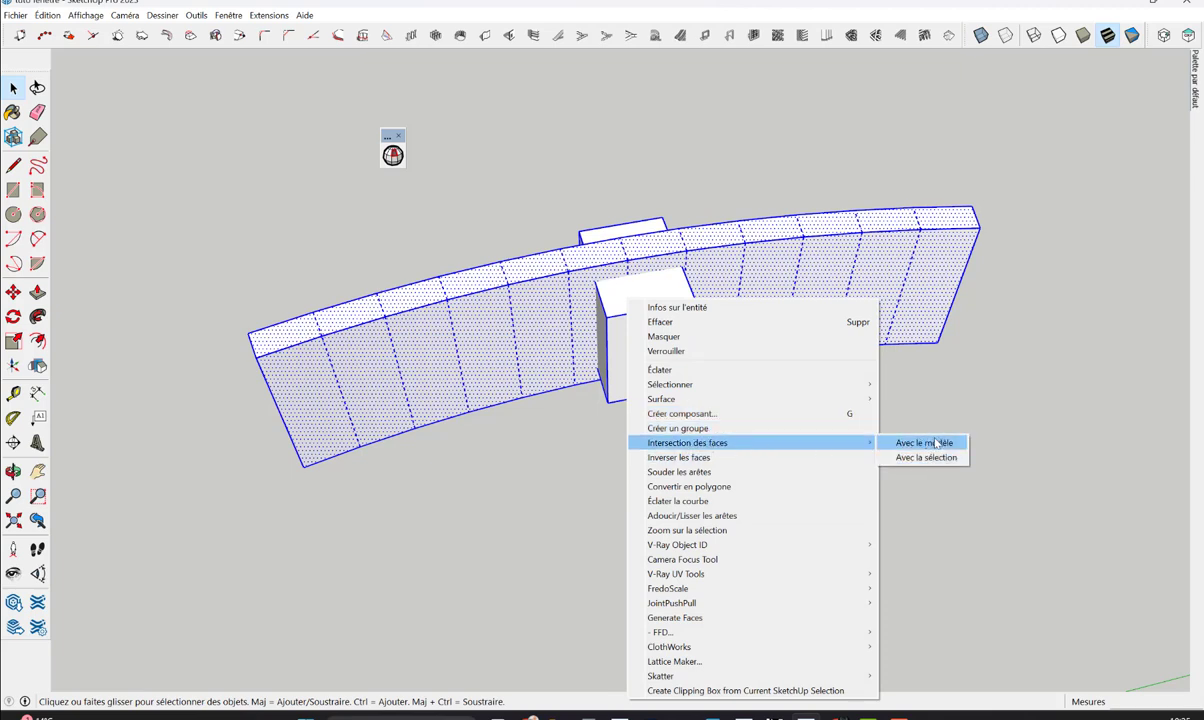
pyautogui.click(926, 457)
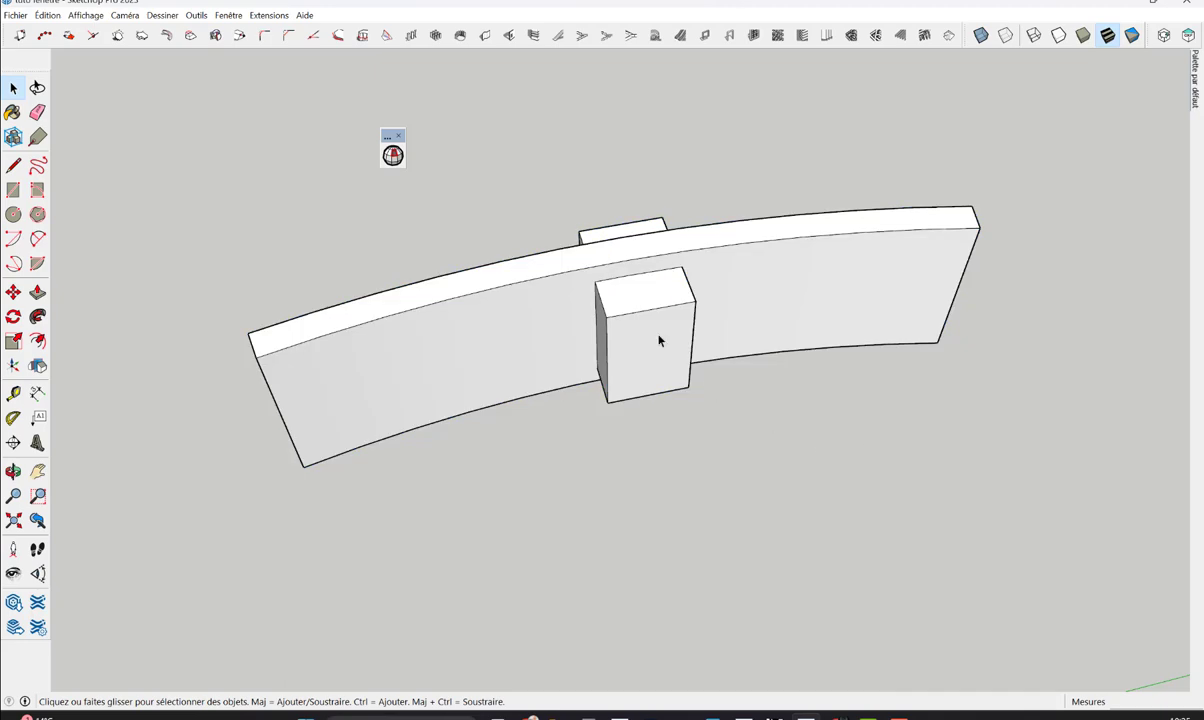
# Move the box off the curved wall and delete the traced window face to open the hole
pyautogui.press('m')
pyautogui.click(693, 433)
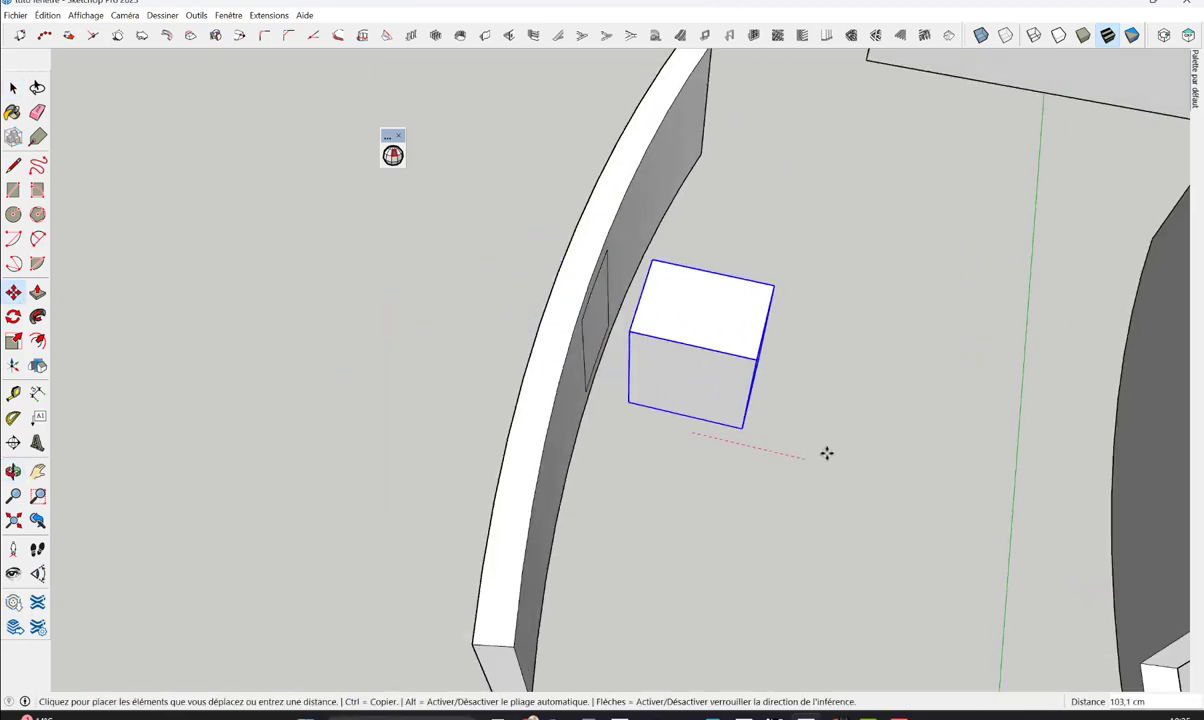
pyautogui.click(1078, 509)
pyautogui.moveTo(707, 403)
pyautogui.mouseDown(button='middle')
pyautogui.moveTo(352, 221)
pyautogui.moveTo(223, 336)
pyautogui.mouseUp(button='middle')
pyautogui.scroll(4, 617, 320)
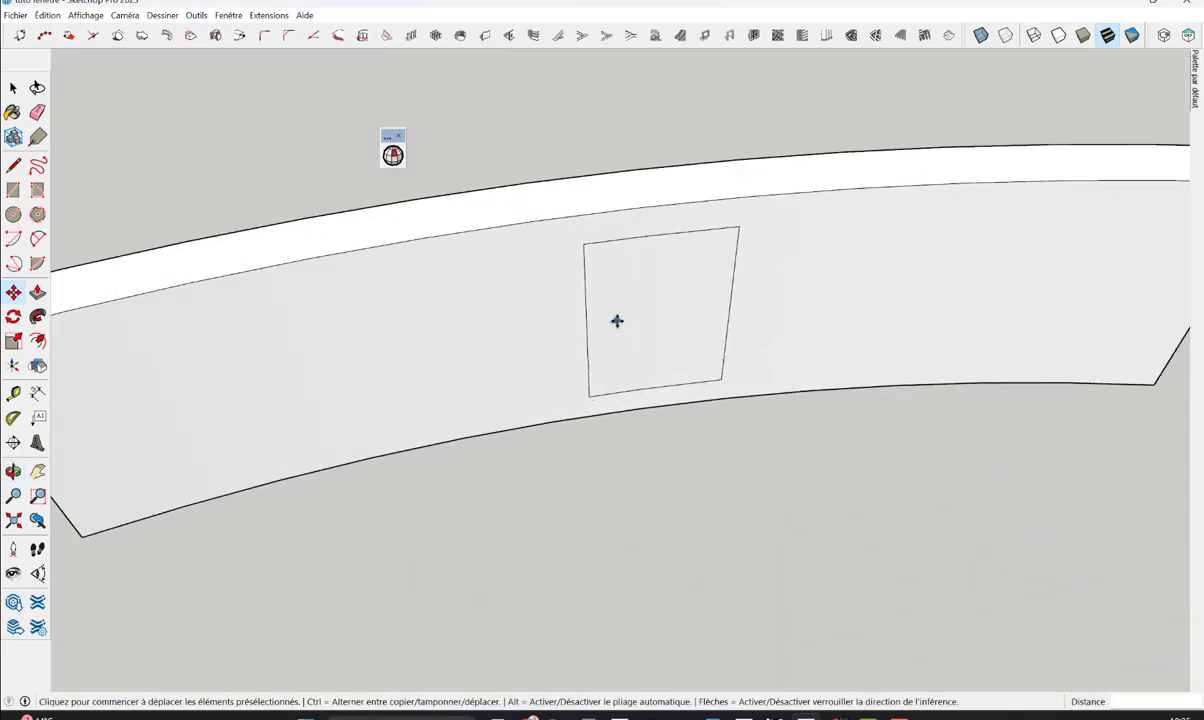
pyautogui.press('space')
pyautogui.click(626, 293)
pyautogui.press('Delete')
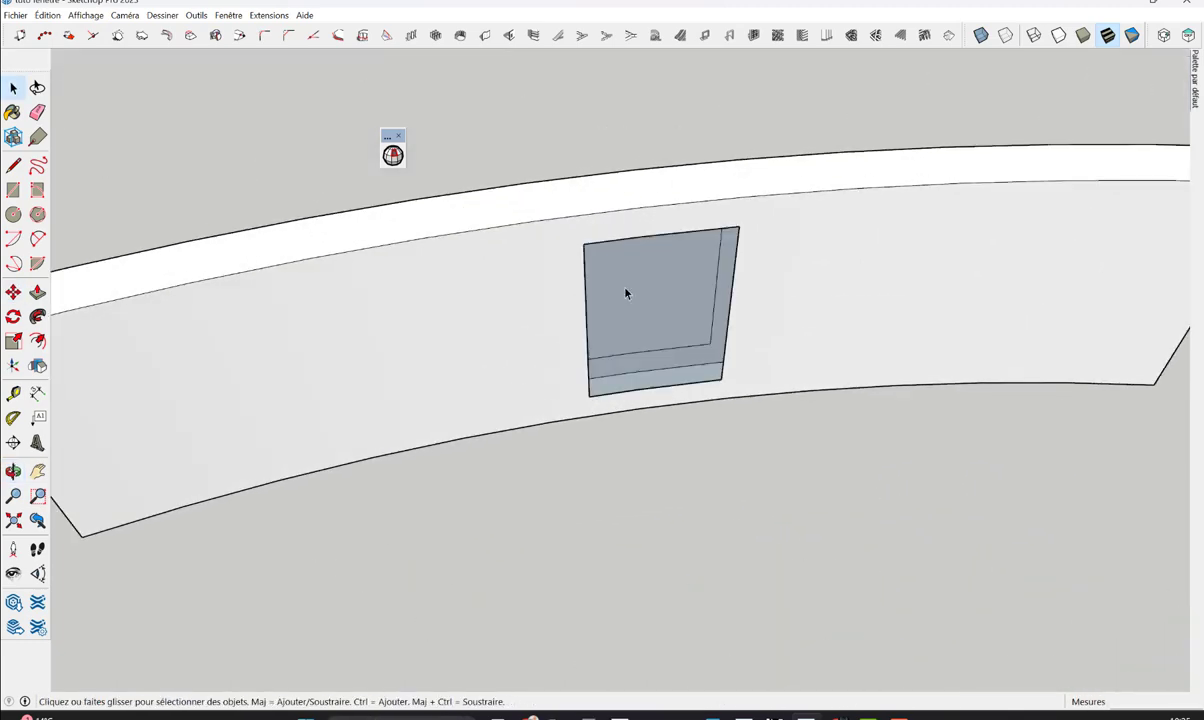
# Draw lines joining the opening's outer and inner corners at its lower and top corners
pyautogui.moveTo(627, 290)
pyautogui.mouseDown(button='middle')
pyautogui.moveTo(1053, 282)
pyautogui.moveTo(712, 290)
pyautogui.moveTo(600, 310)
pyautogui.mouseUp(button='middle')
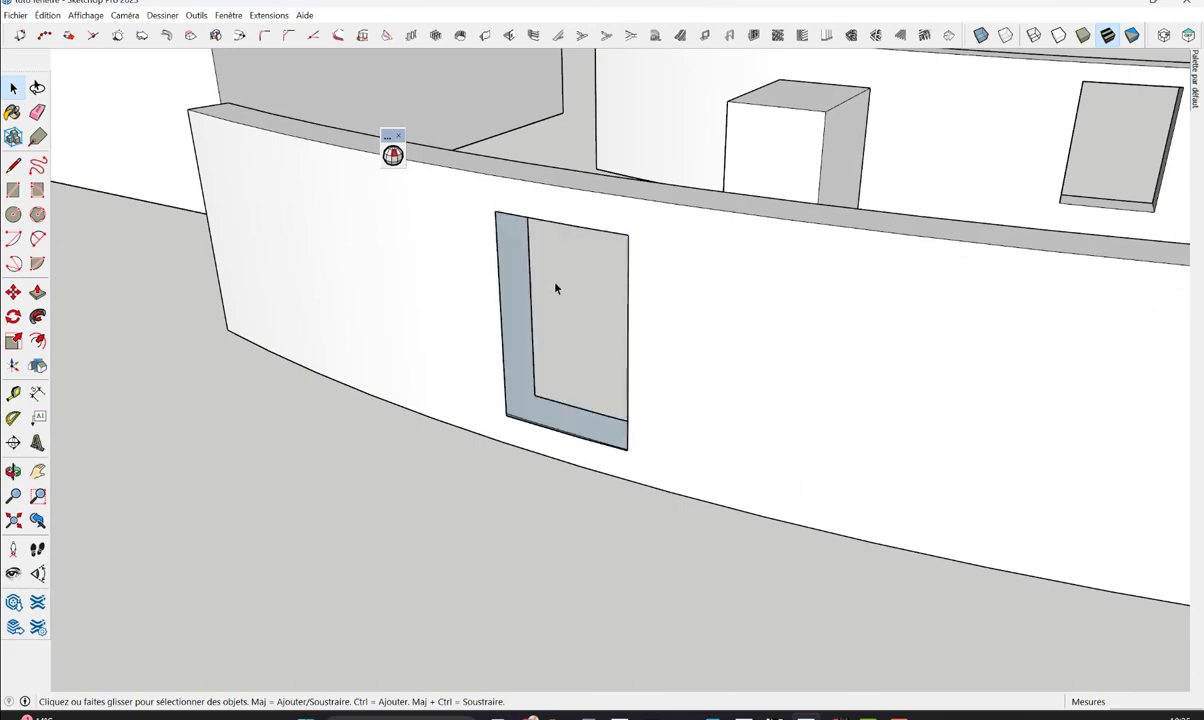
pyautogui.scroll(3, 521, 264)
pyautogui.moveTo(537, 228); pyautogui.dragTo(499, 143, button='middle')
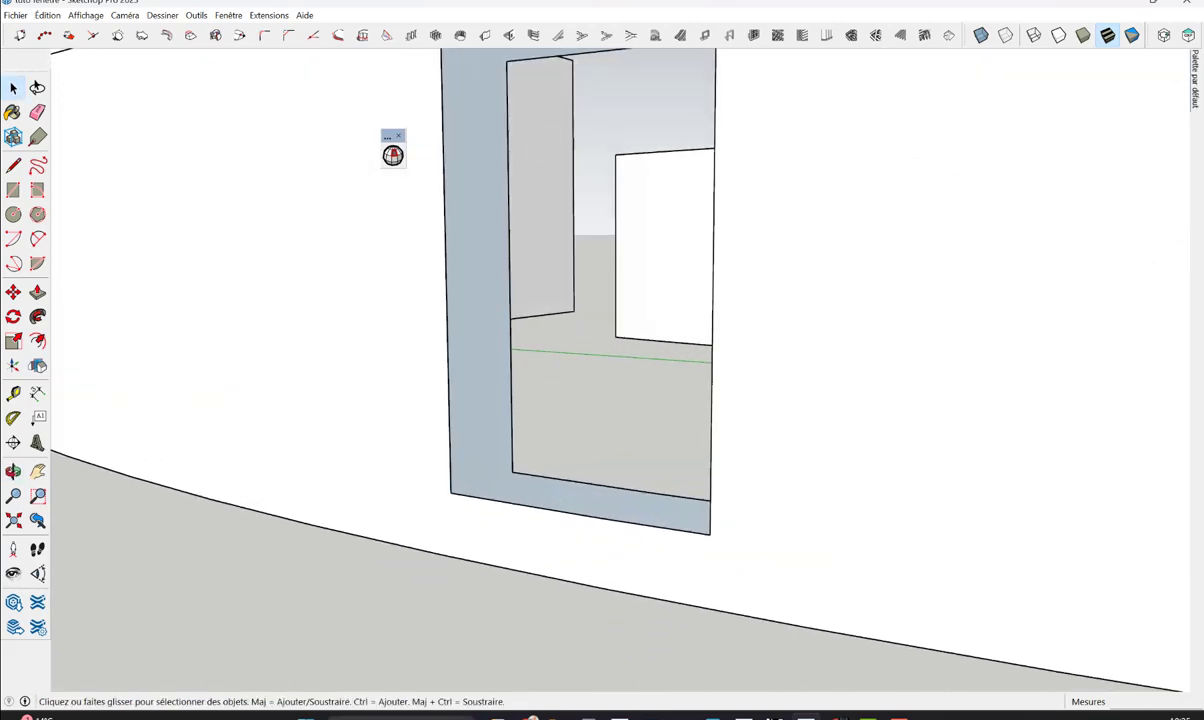
pyautogui.click(14, 165)
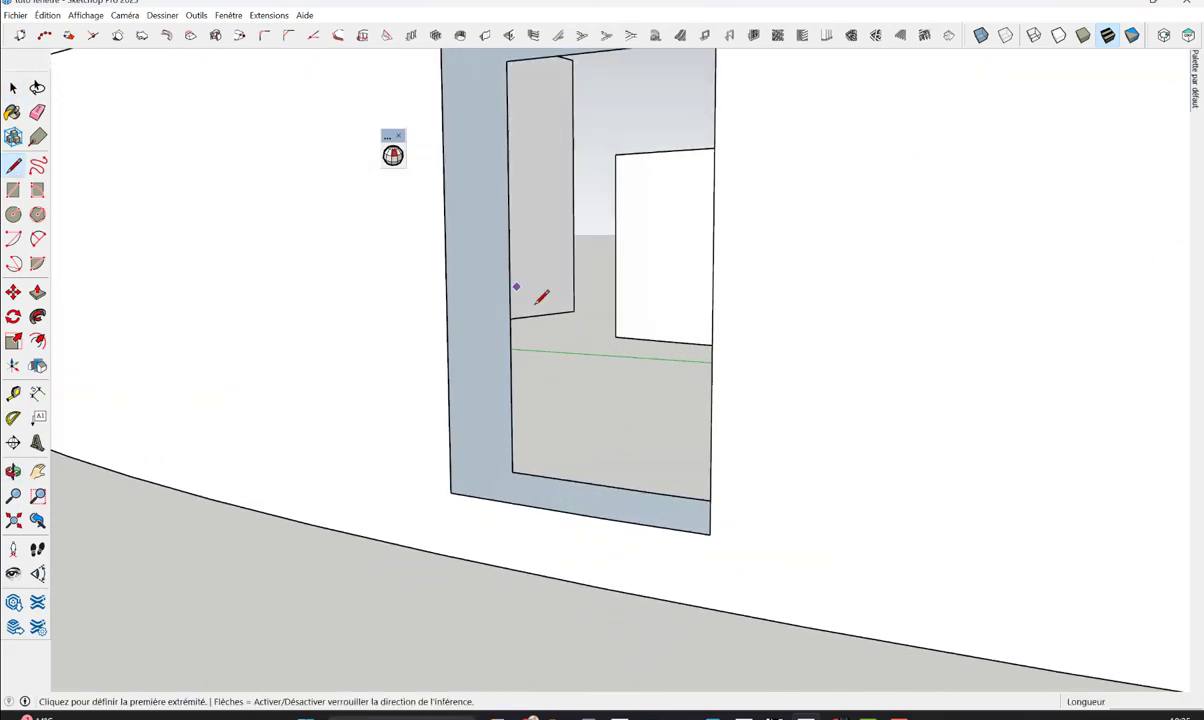
pyautogui.scroll(3, 551, 631)
pyautogui.moveTo(551, 631); pyautogui.dragTo(607, 381, button='middle')
pyautogui.scroll(2, 507, 458)
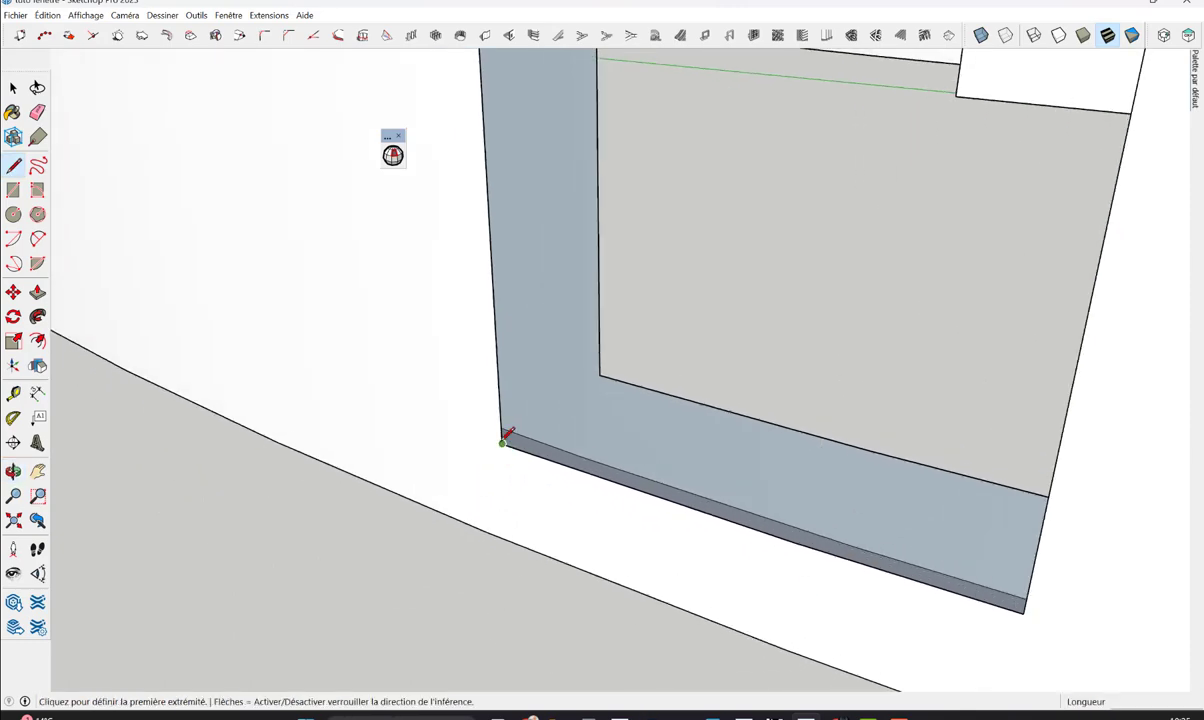
pyautogui.click(502, 442)
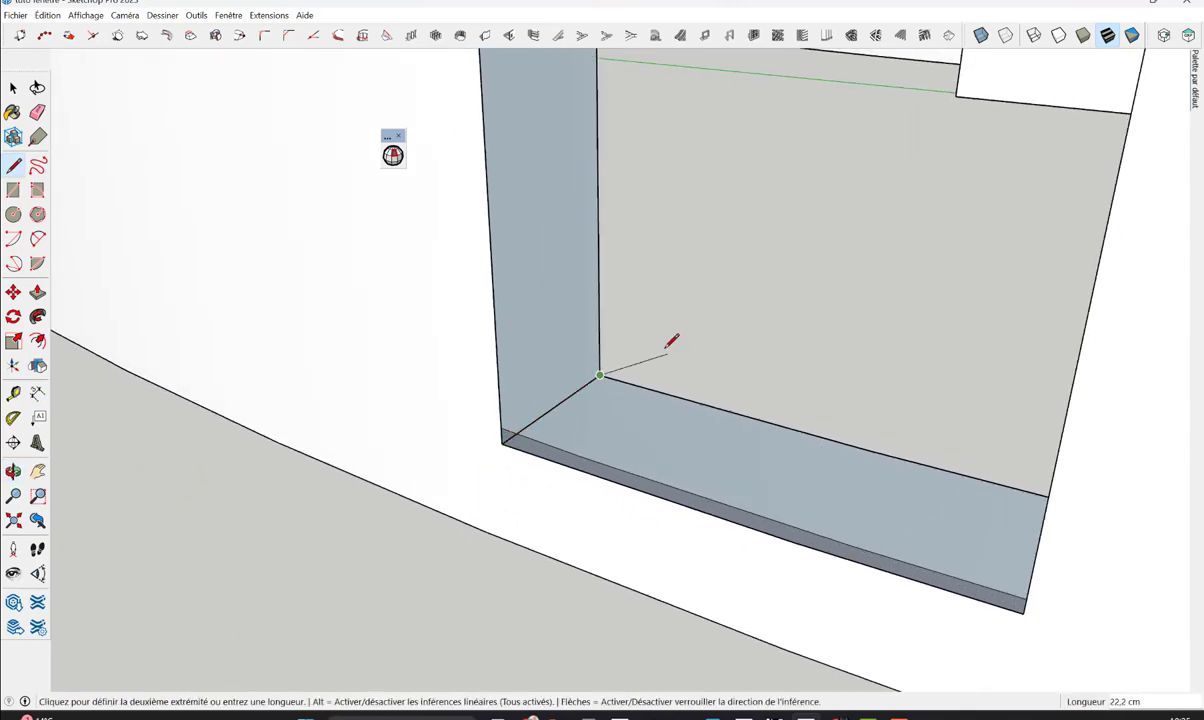
pyautogui.scroll(3, 645, 535)
pyautogui.moveTo(645, 535); pyautogui.dragTo(620, 185, button='middle')
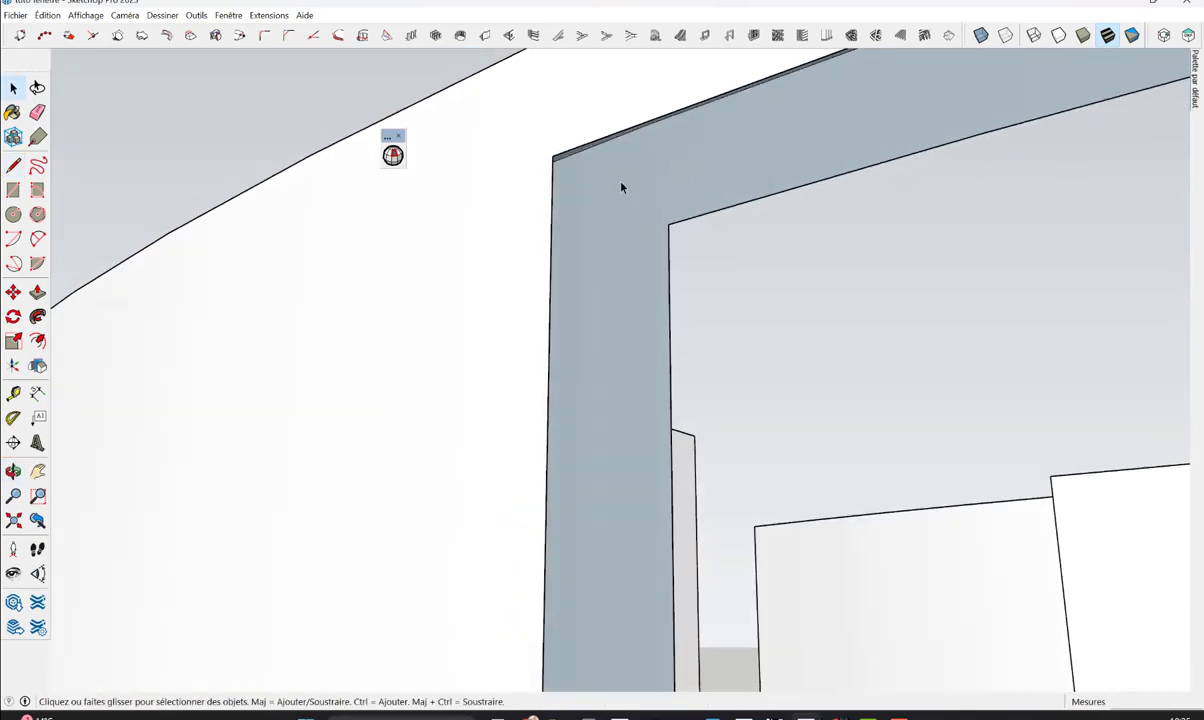
pyautogui.click(553, 156)
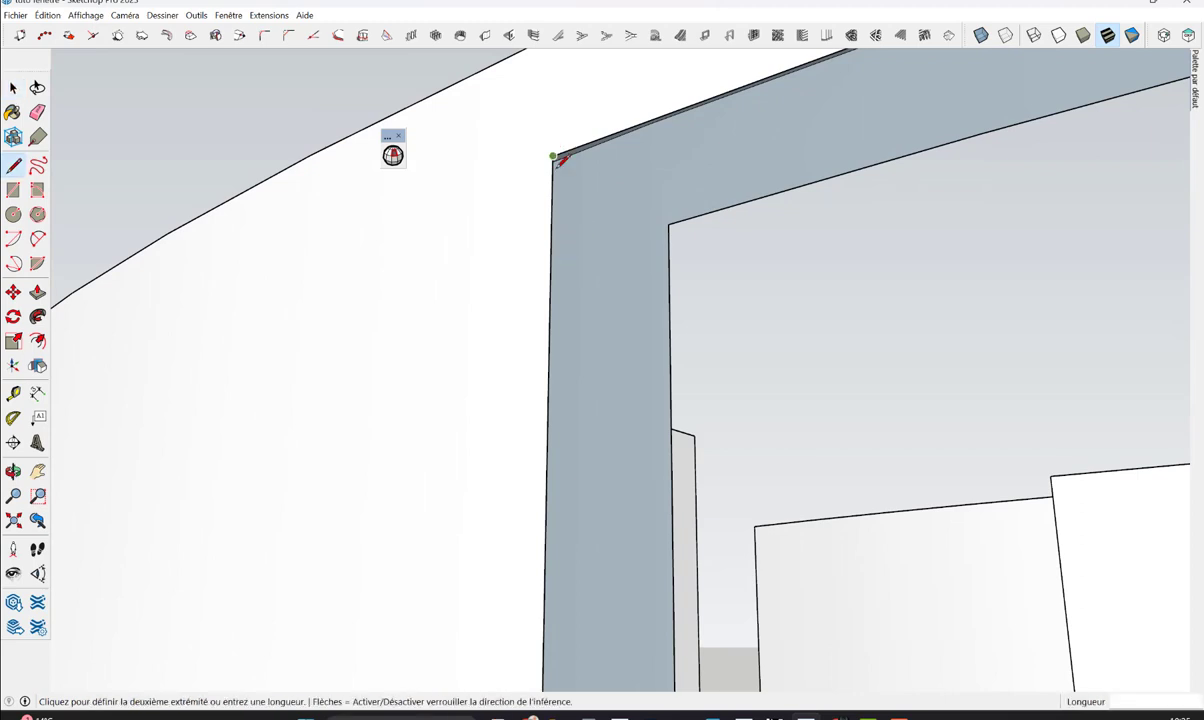
pyautogui.click(669, 224)
# Draw the matching corner lines on the opening's other side
pyautogui.moveTo(669, 224)
pyautogui.mouseDown(button='middle')
pyautogui.moveTo(899, 275)
pyautogui.moveTo(1124, 296)
pyautogui.mouseUp(button='middle')
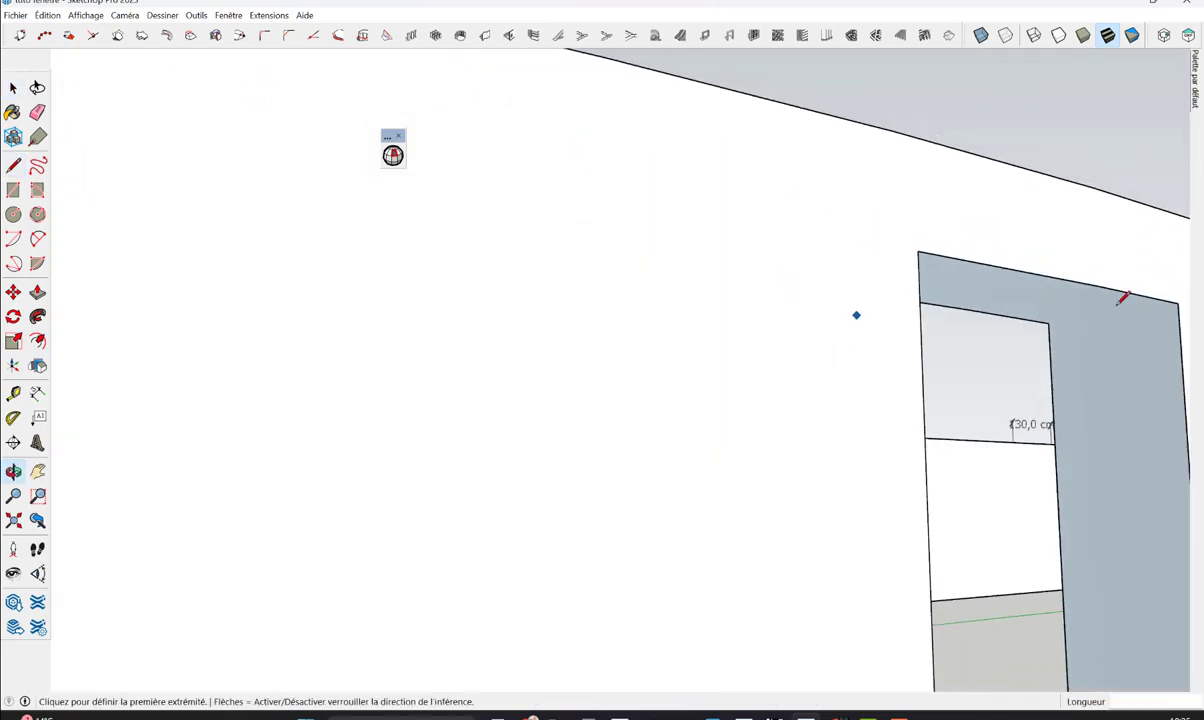
pyautogui.click(1048, 323)
pyautogui.moveTo(1189, 298)
pyautogui.mouseDown(button='middle')
pyautogui.moveTo(1150, 457)
pyautogui.moveTo(967, 167)
pyautogui.mouseUp(button='middle')
pyautogui.click(812, 492)
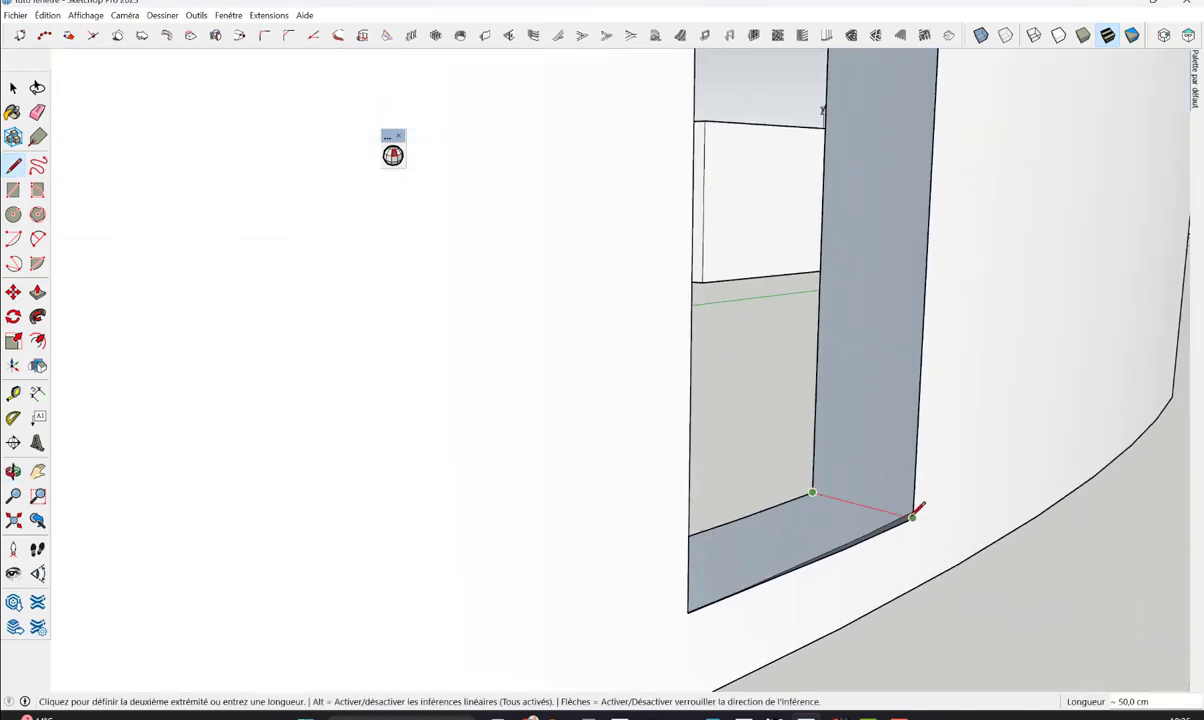
pyautogui.click(912, 516)
pyautogui.press('space')
pyautogui.scroll(-5, 932, 620)
# Regroup the curved wall's exploded geometry into a single group
pyautogui.moveTo(935, 591); pyautogui.dragTo(700, 450, button='middle')
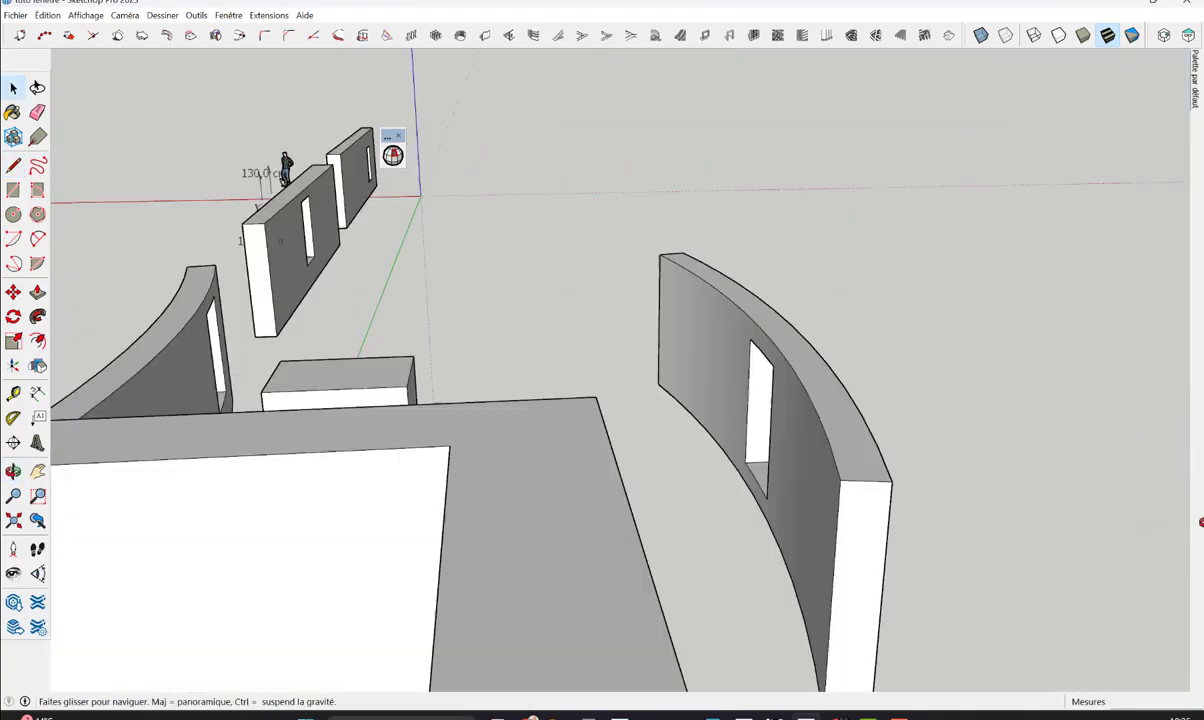
pyautogui.scroll(5, 1019, 502)
pyautogui.moveTo(1019, 502); pyautogui.dragTo(758, 435, button='middle')
pyautogui.click(661, 417)
pyautogui.rightClick(660, 418)
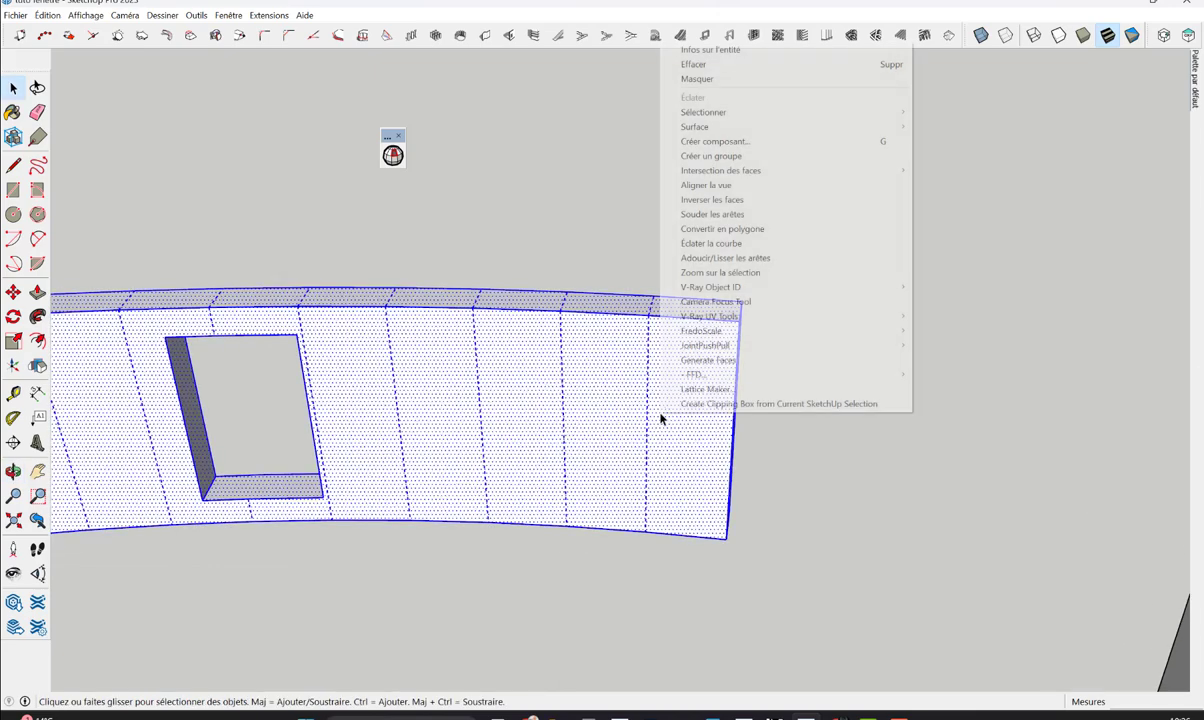
pyautogui.click(711, 156)
pyautogui.moveTo(711, 156)
pyautogui.mouseDown(button='middle')
pyautogui.moveTo(503, 271)
pyautogui.moveTo(703, 341)
pyautogui.moveTo(640, 285)
pyautogui.moveTo(626, 393)
pyautogui.mouseUp(button='middle')
# Zoom and orbit around the wall pieces toward the open slatted box
pyautogui.scroll(-5, 640, 285)
pyautogui.scroll(-3, 680, 385)
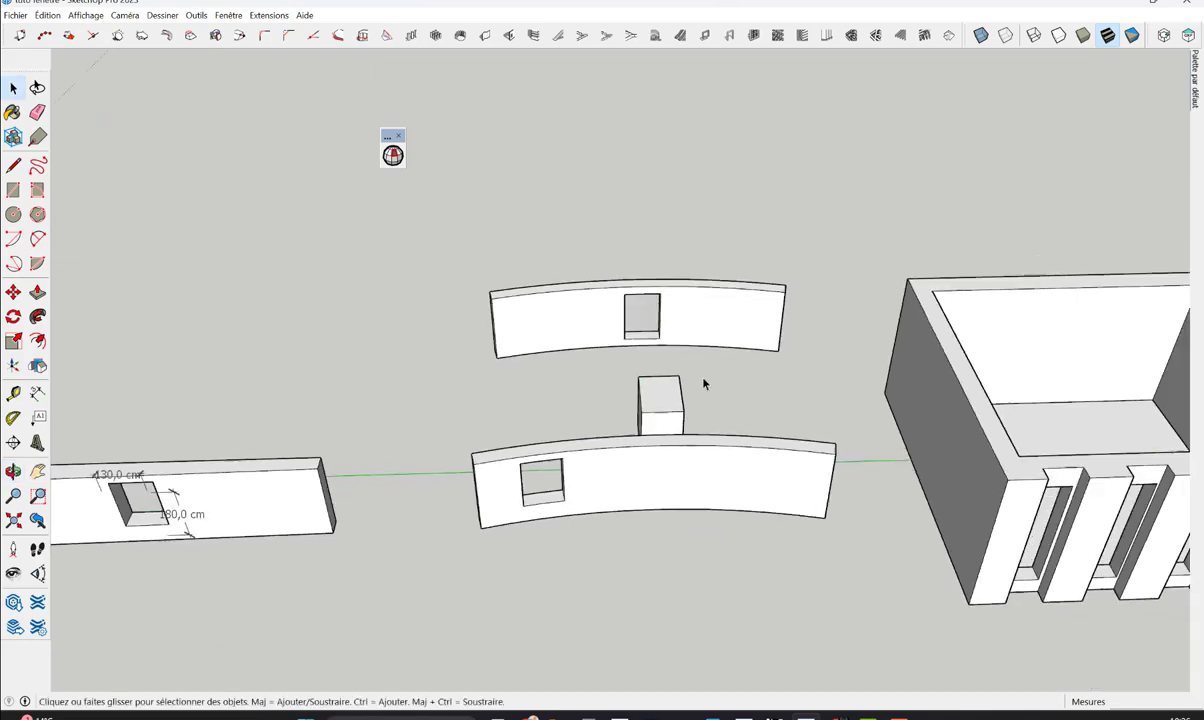
pyautogui.scroll(-3, 720, 390)
pyautogui.scroll(-2, 600, 410)
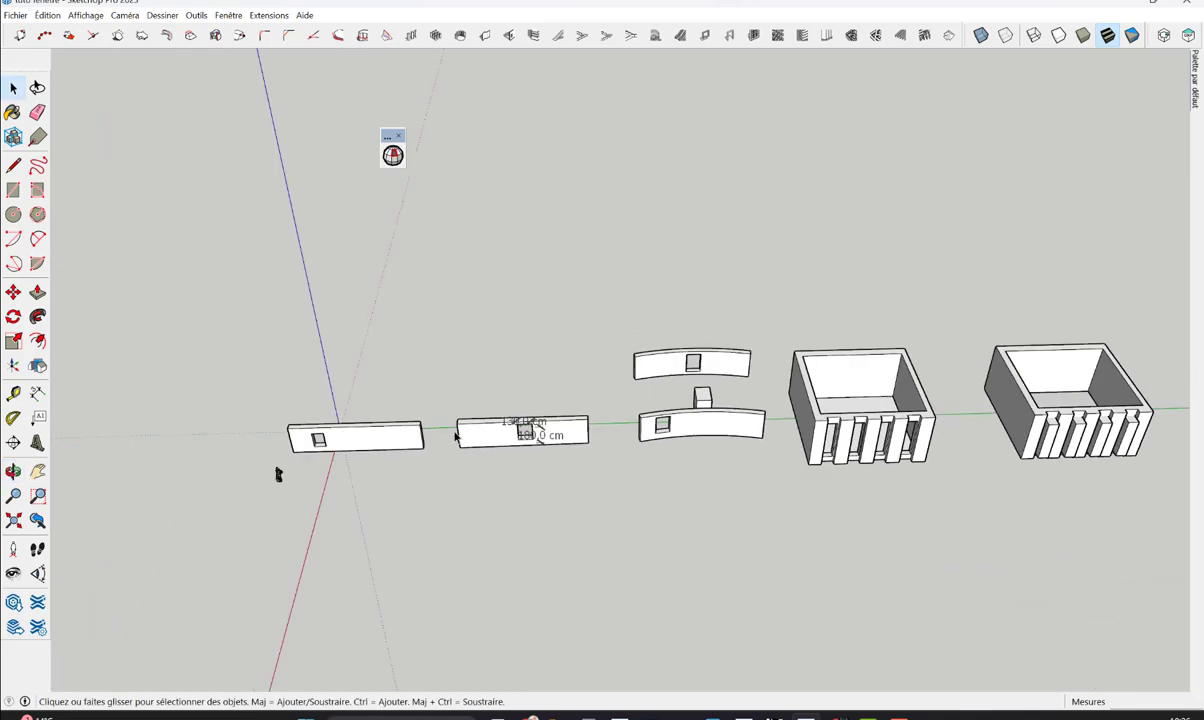
pyautogui.scroll(3, 455, 437)
pyautogui.scroll(2, 465, 446)
pyautogui.moveTo(465, 446)
pyautogui.mouseDown(button='middle')
pyautogui.moveTo(508, 567)
pyautogui.moveTo(521, 523)
pyautogui.mouseUp(button='middle')
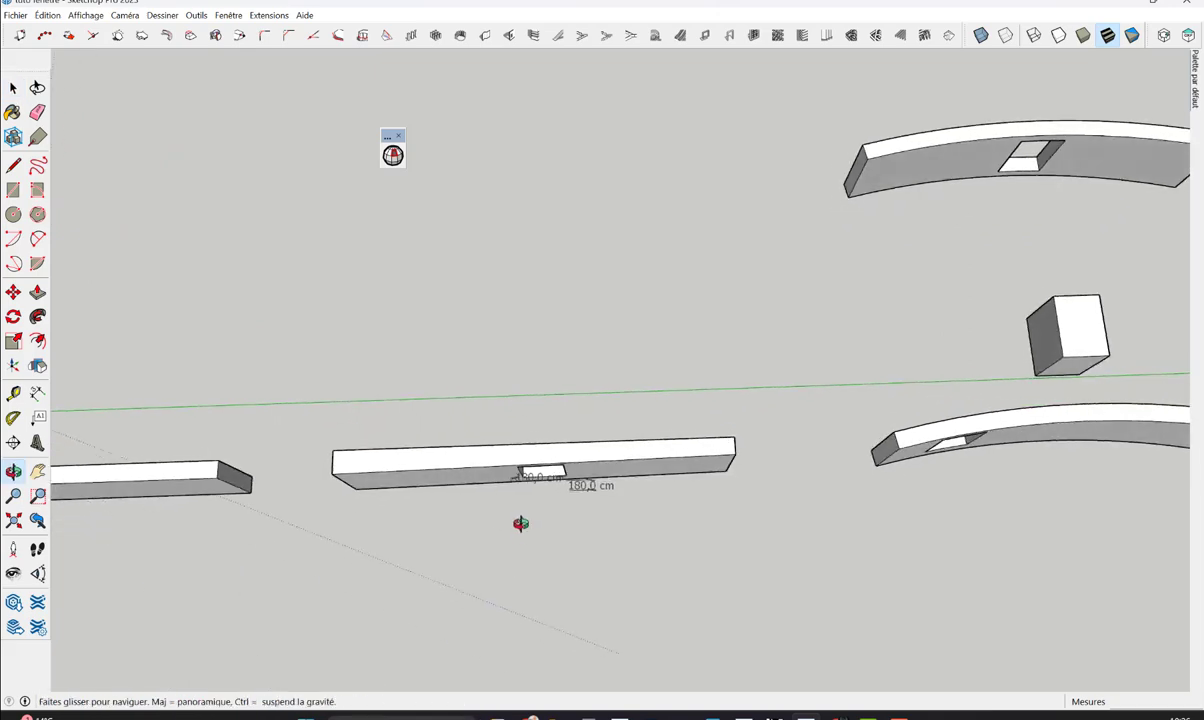
pyautogui.moveTo(1010, 328)
pyautogui.mouseDown(button='middle')
pyautogui.moveTo(913, 440)
pyautogui.moveTo(362, 450)
pyautogui.moveTo(595, 491)
pyautogui.mouseUp(button='middle')
pyautogui.moveTo(450, 483); pyautogui.dragTo(527, 494, button='middle')
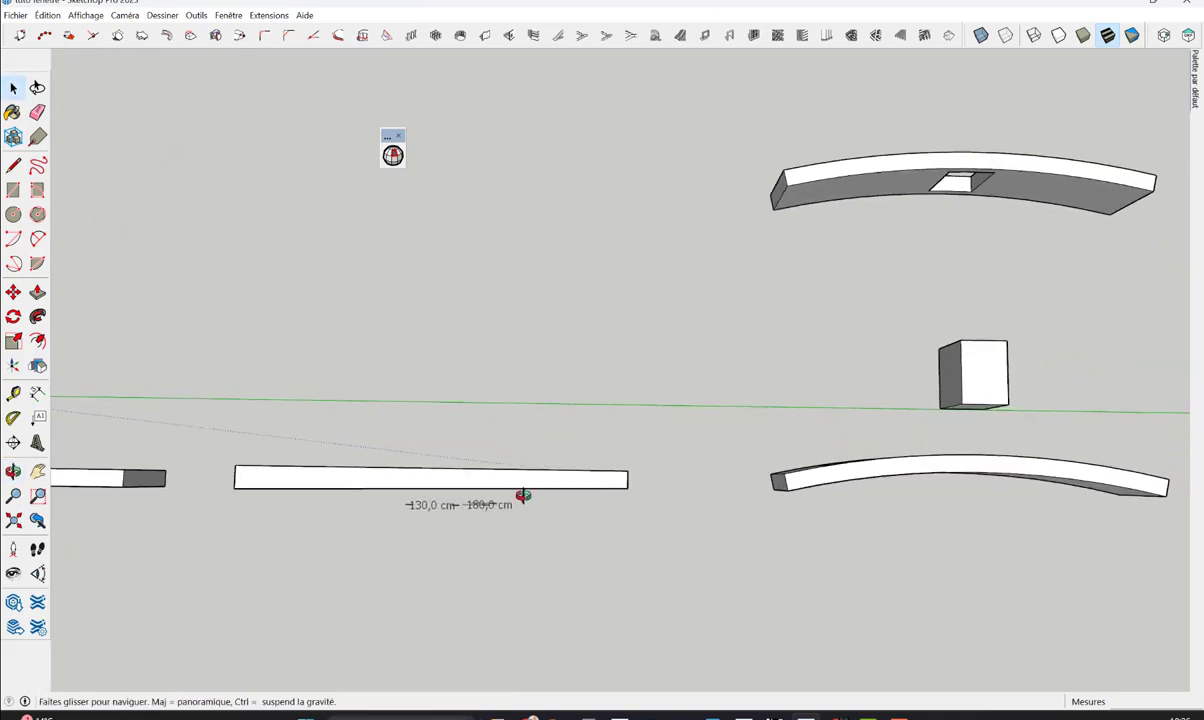
pyautogui.moveTo(1005, 494)
pyautogui.mouseDown(button='middle')
pyautogui.moveTo(623, 484)
pyautogui.moveTo(811, 306)
pyautogui.moveTo(750, 398)
pyautogui.moveTo(499, 436)
pyautogui.mouseUp(button='middle')
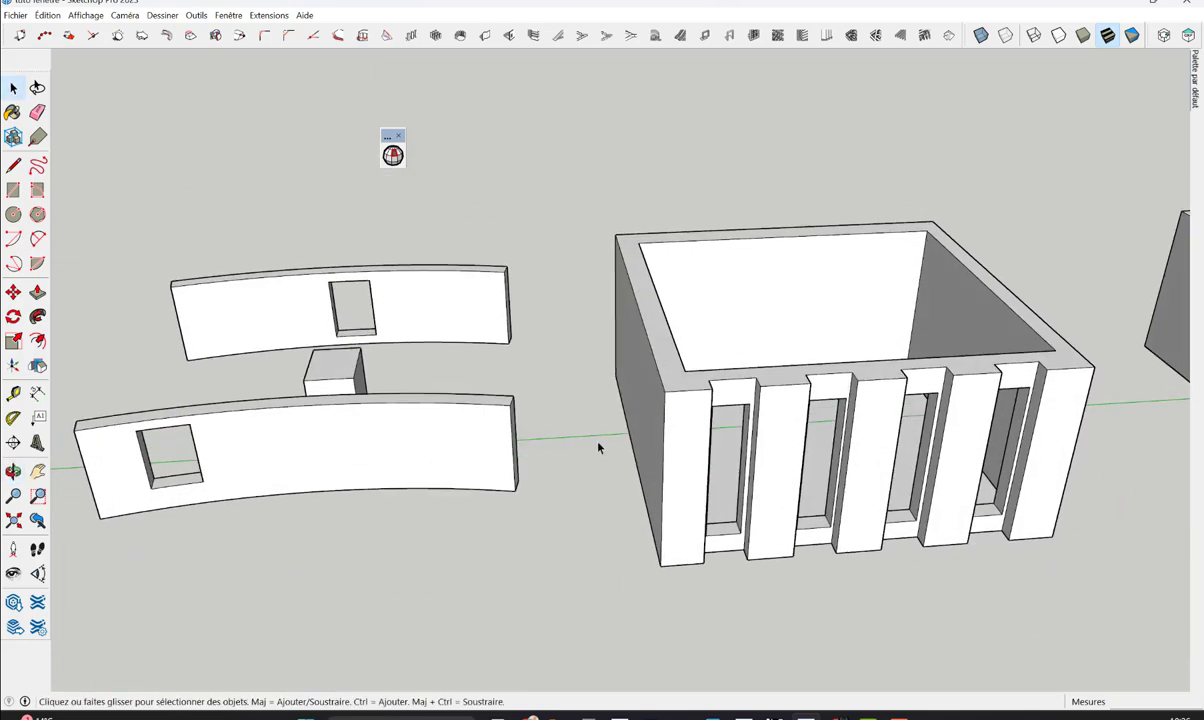
# Select the slatted box, then pan and orbit to bring the full house into view
pyautogui.click(702, 411)
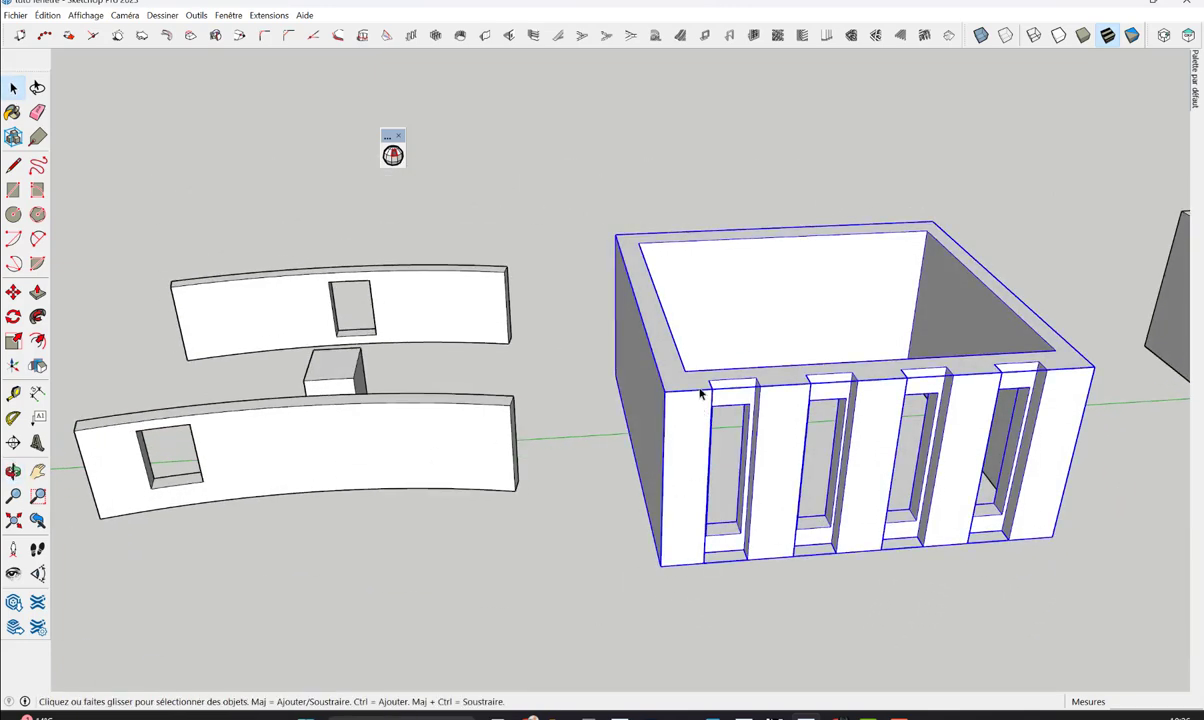
pyautogui.scroll(-1, 700, 393)
pyautogui.moveTo(700, 393)
pyautogui.keyDown('shift'); pyautogui.mouseDown(button='middle')
pyautogui.moveTo(446, 355)
pyautogui.moveTo(370, 375)
pyautogui.mouseUp(button='middle'); pyautogui.keyUp('shift')
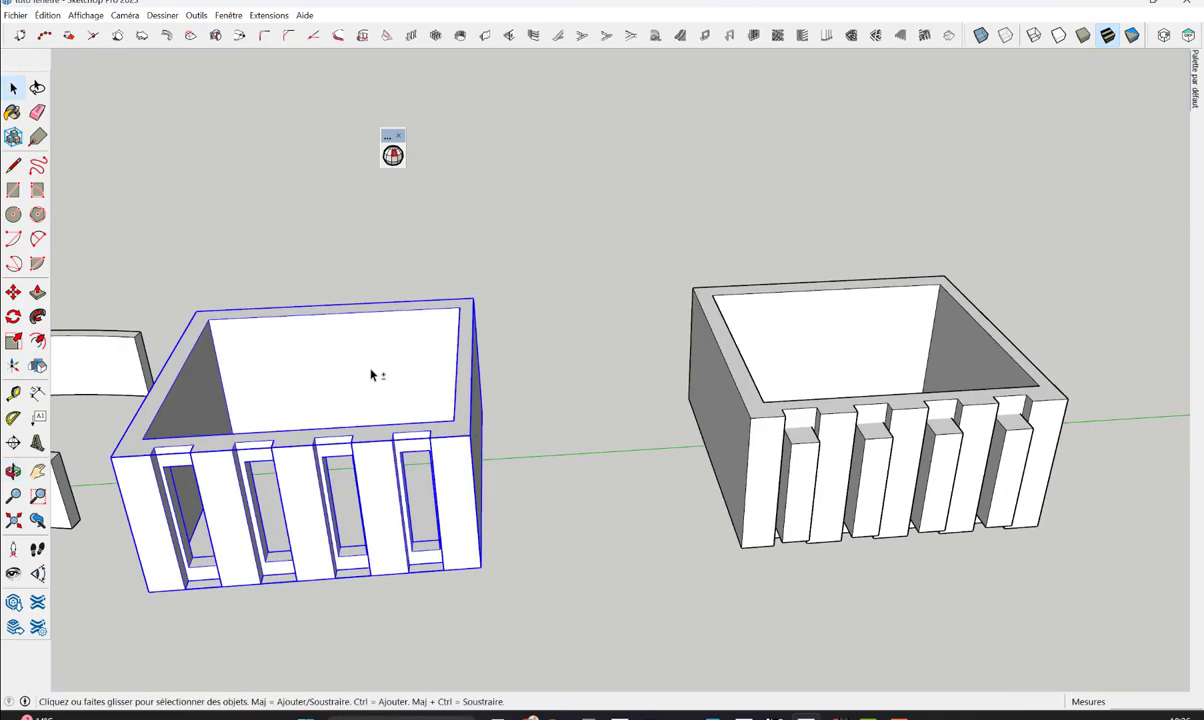
pyautogui.moveTo(238, 344); pyautogui.dragTo(505, 396, button='middle')
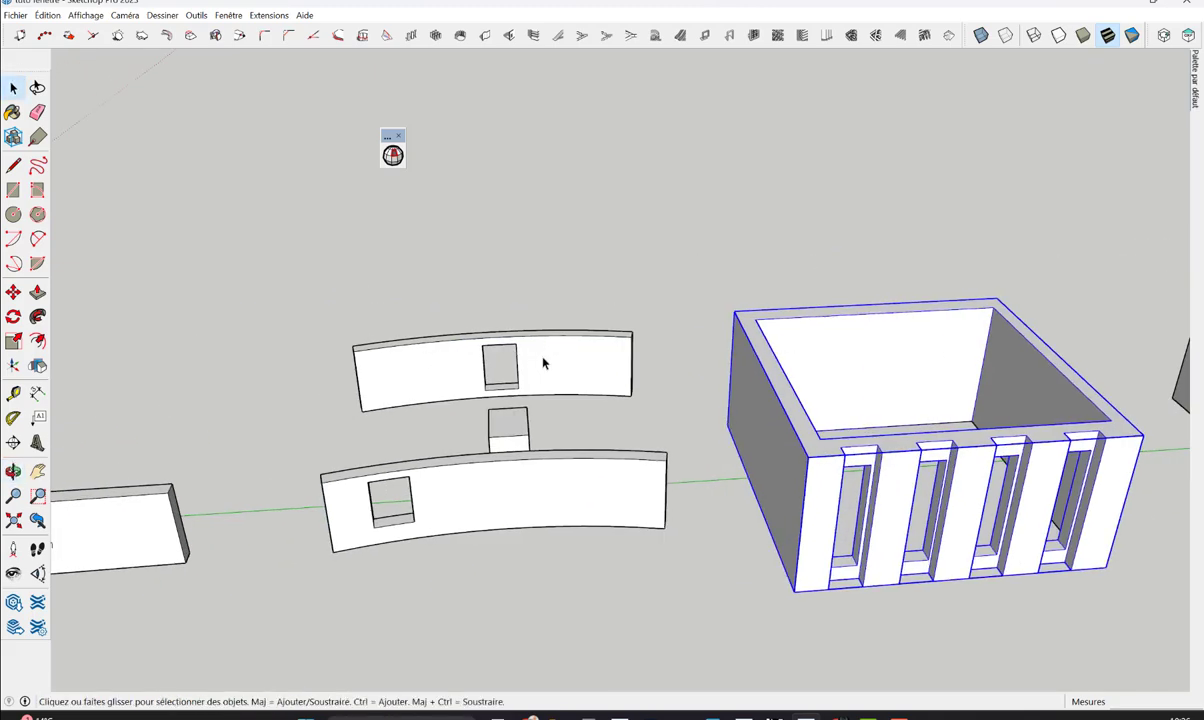
pyautogui.scroll(1, 513, 349)
pyautogui.scroll(1, 513, 349)
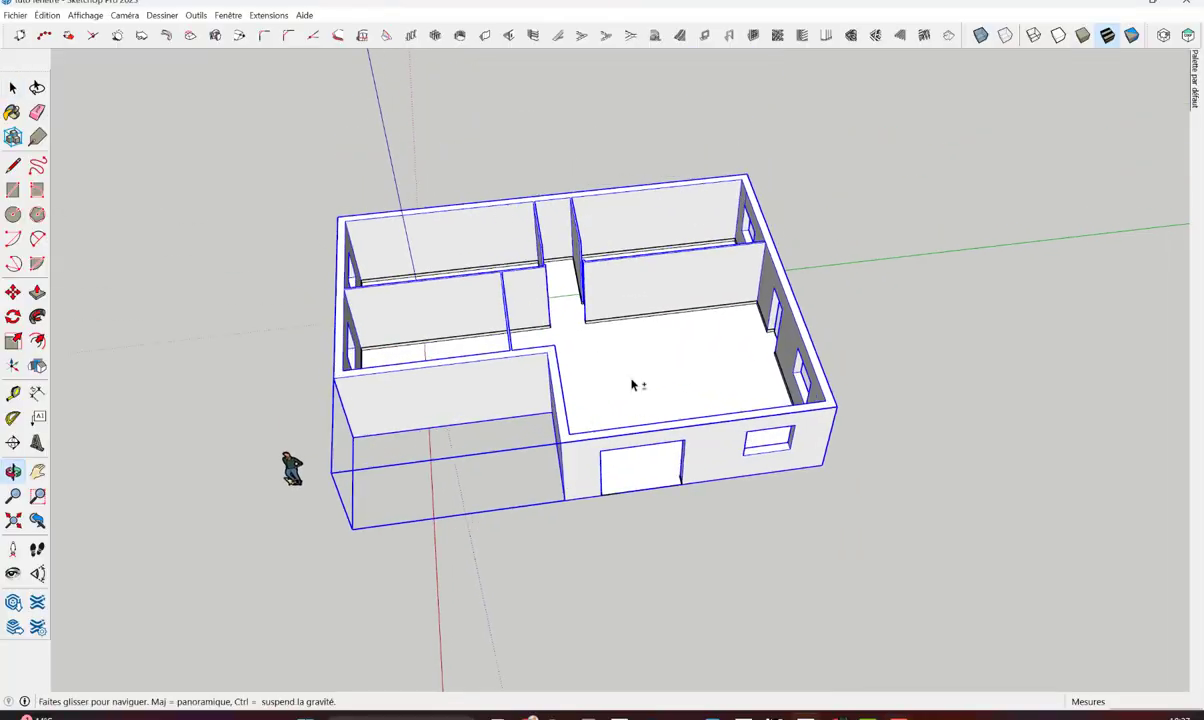
pyautogui.moveTo(632, 385); pyautogui.dragTo(653, 309, button='middle')
pyautogui.scroll(5, 536, 314)
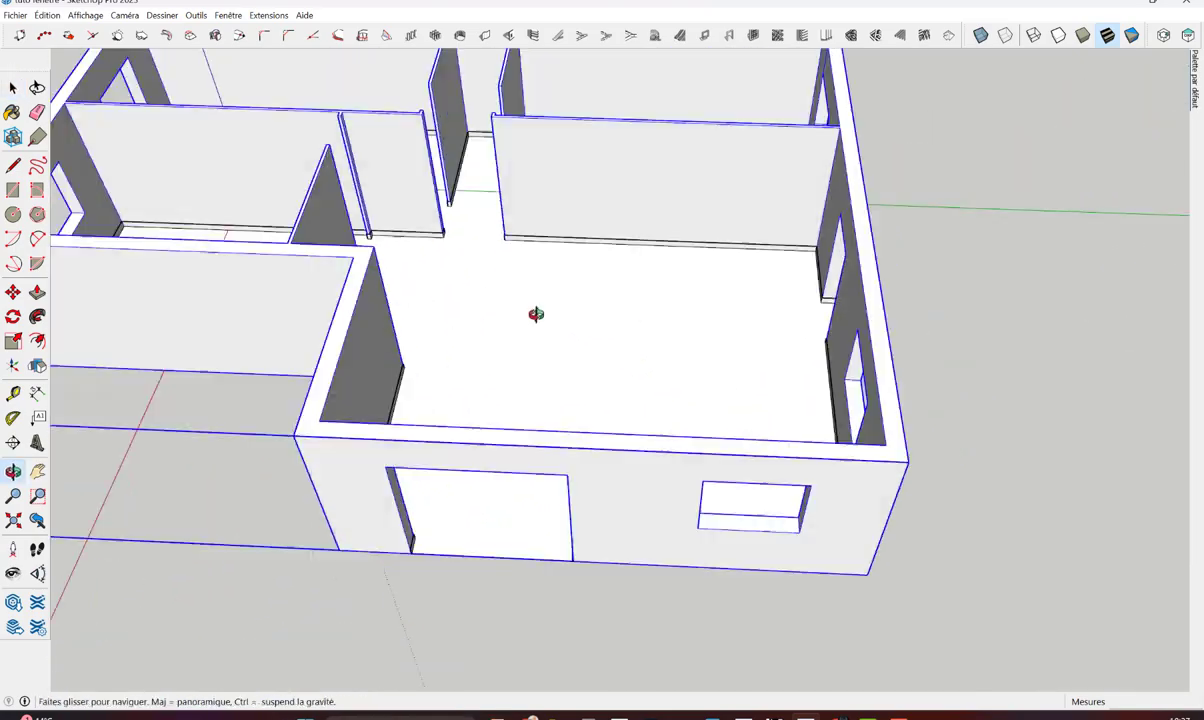
pyautogui.moveTo(536, 314); pyautogui.dragTo(790, 314)
pyautogui.press('space')
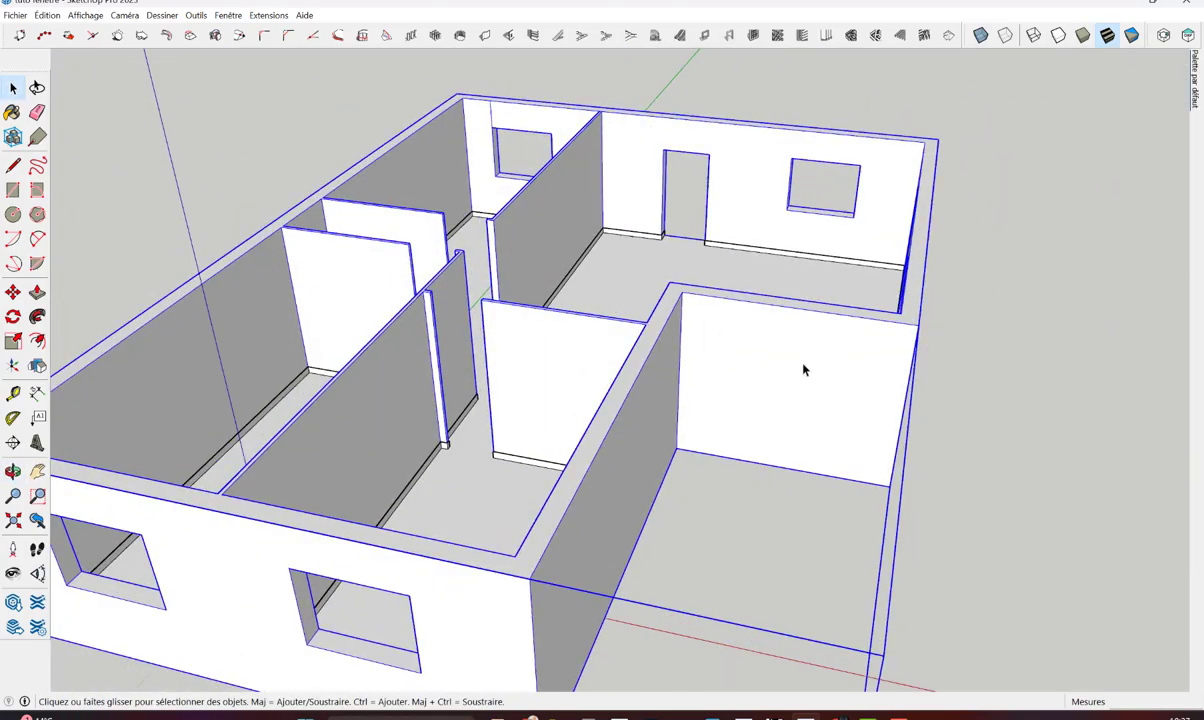
pyautogui.click(803, 370)
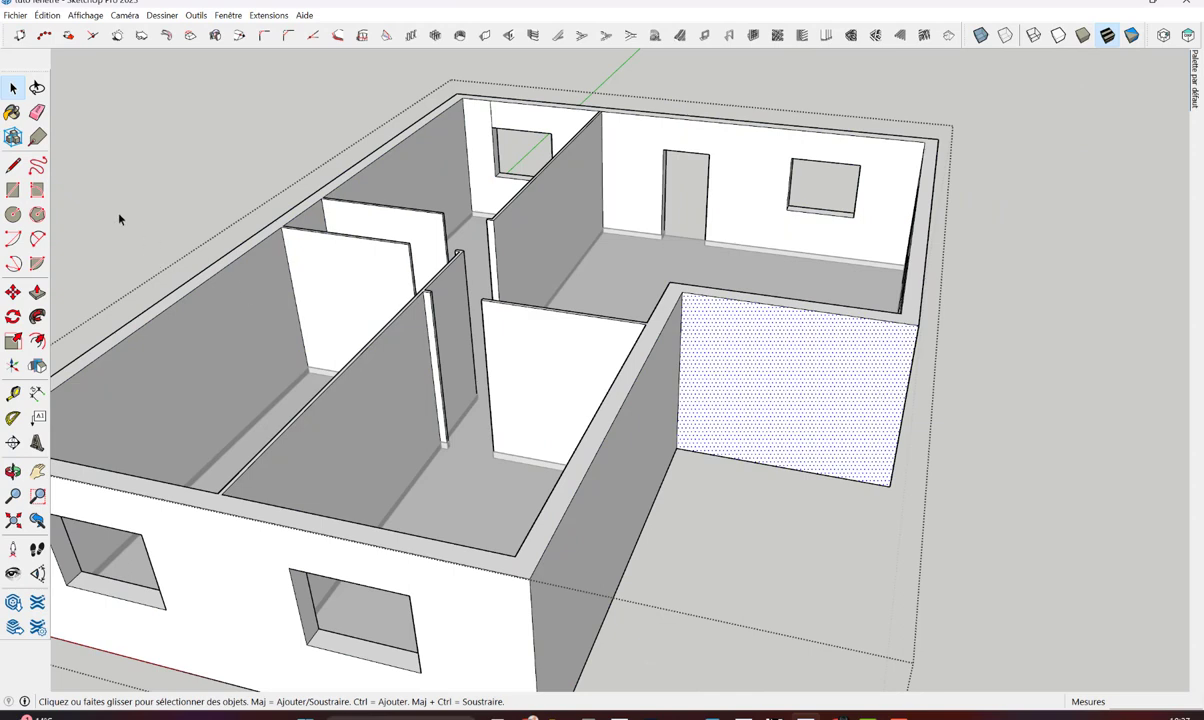
pyautogui.click(12, 189)
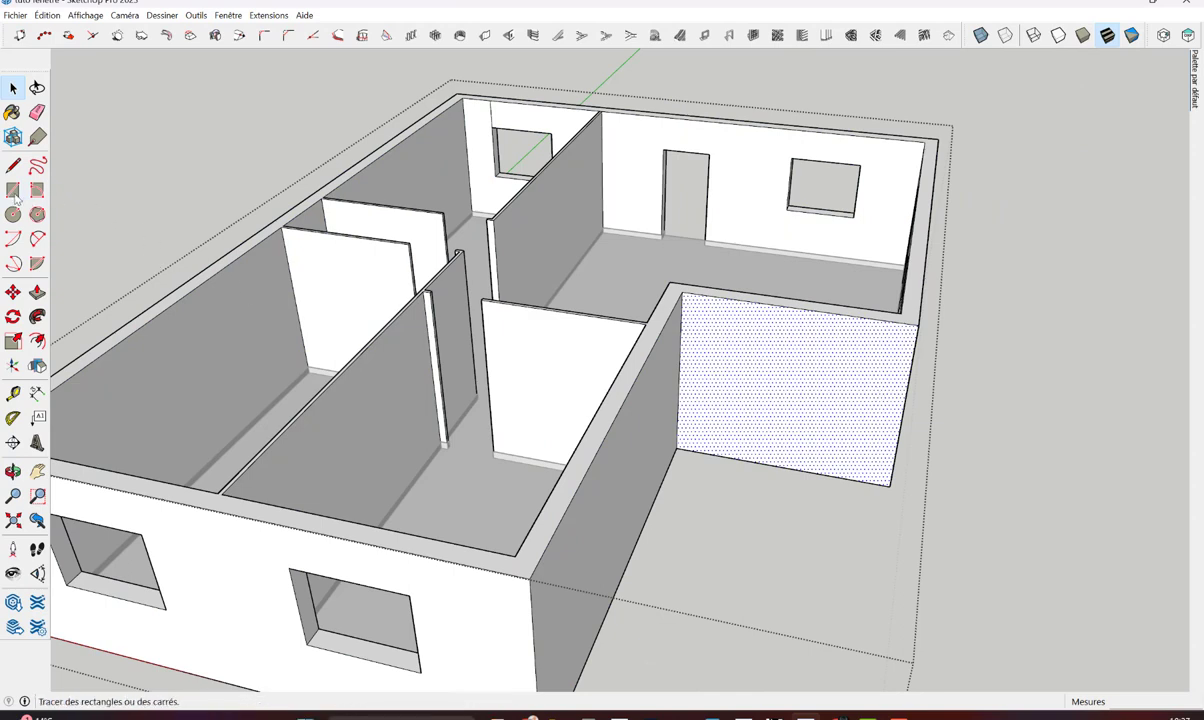
pyautogui.click(716, 454)
pyautogui.click(840, 343)
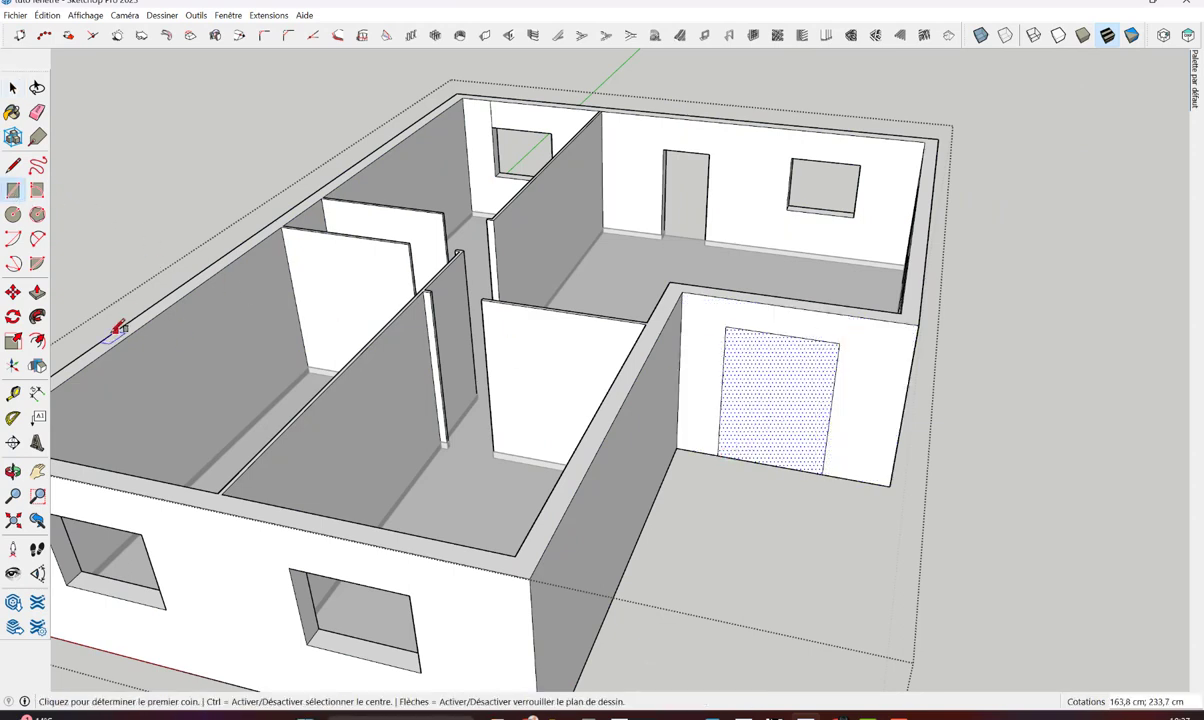
pyautogui.click(37, 291)
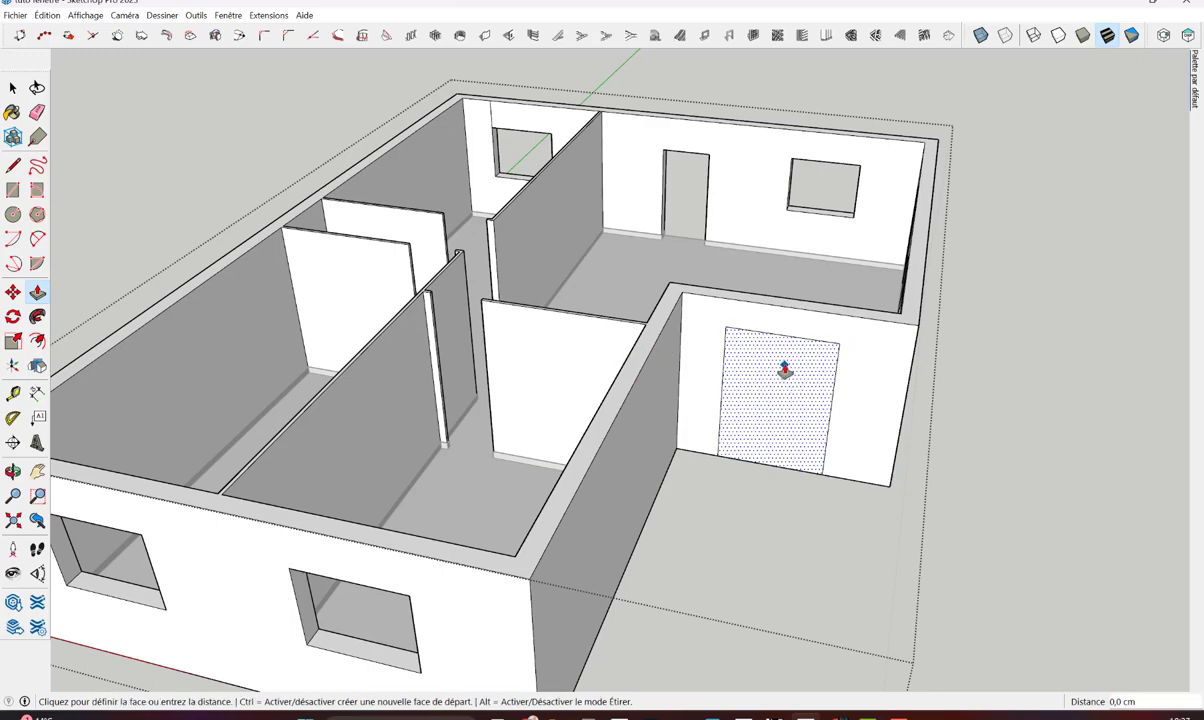
pyautogui.click(784, 370)
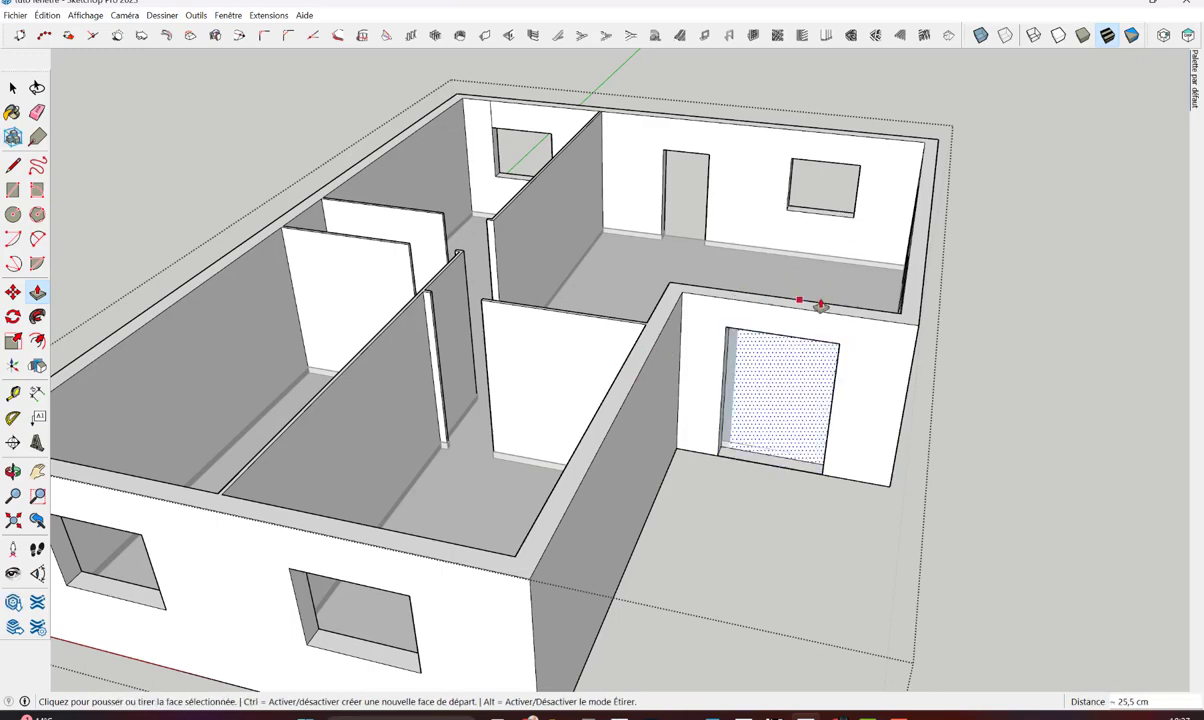
pyautogui.moveTo(798, 301)
pyautogui.mouseDown(button='middle')
pyautogui.moveTo(344, 424)
pyautogui.moveTo(382, 406)
pyautogui.mouseUp(button='middle')
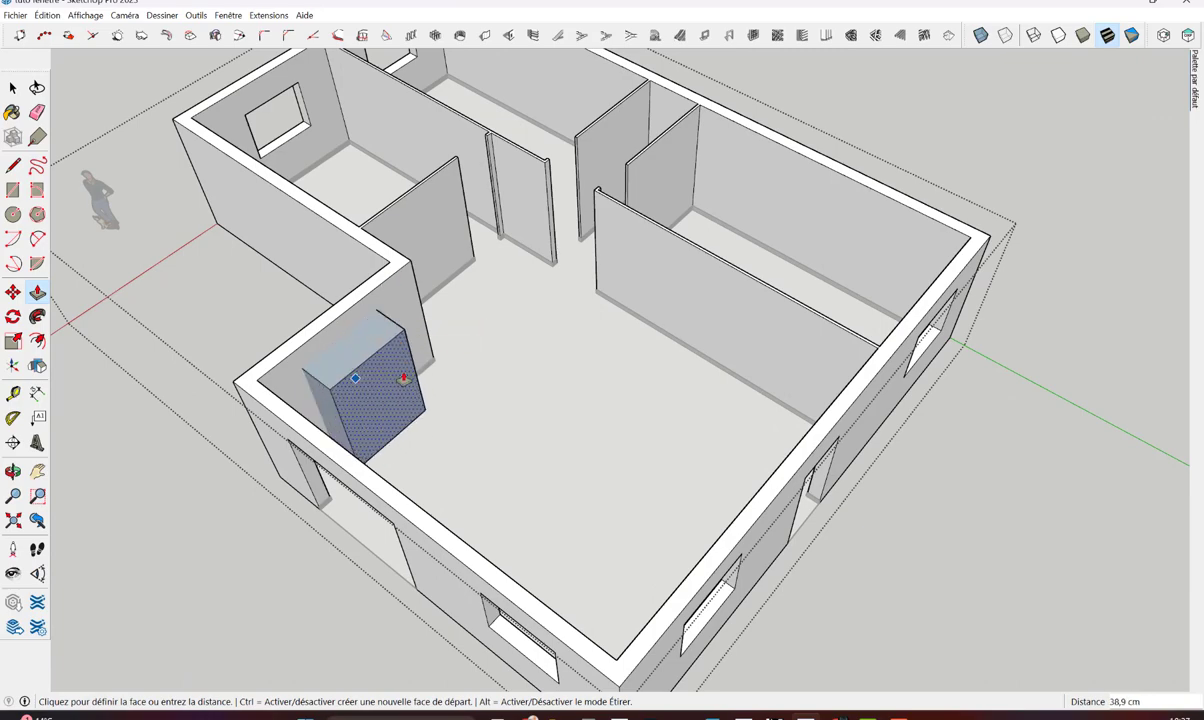
pyautogui.press('Escape')
pyautogui.moveTo(403, 402)
pyautogui.mouseDown(button='middle')
pyautogui.moveTo(836, 545)
pyautogui.moveTo(718, 586)
pyautogui.moveTo(720, 572)
pyautogui.mouseUp(button='middle')
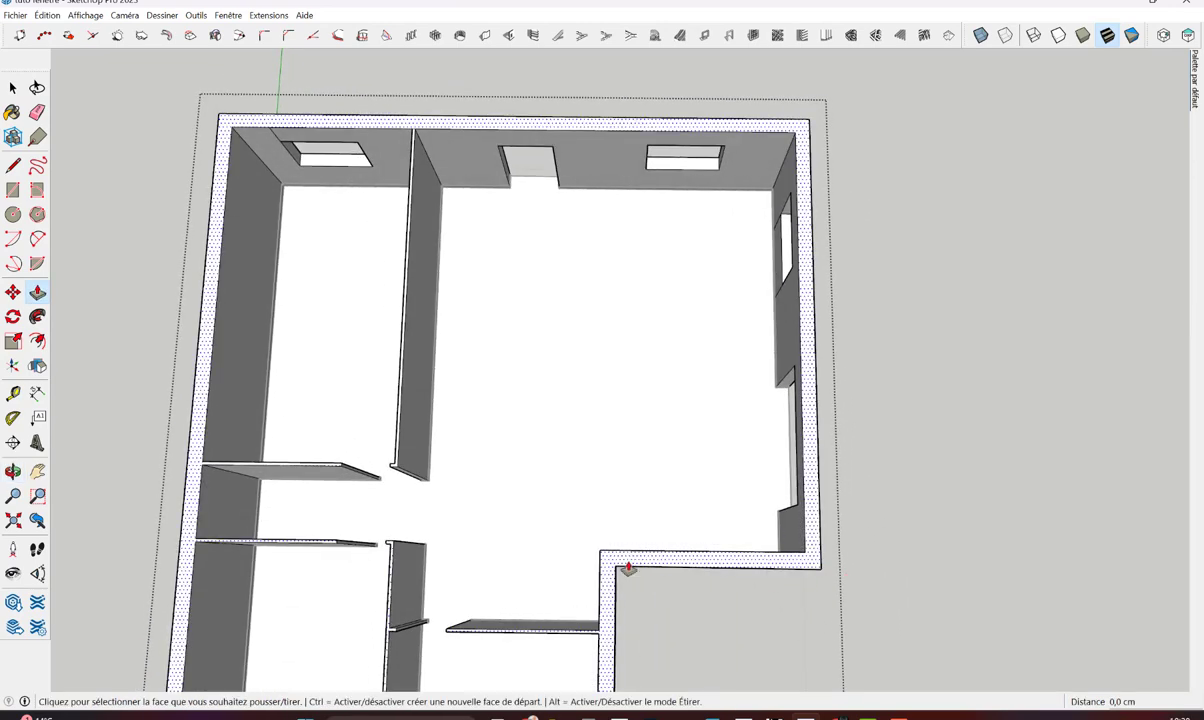
pyautogui.moveTo(626, 570)
pyautogui.mouseDown(button='middle')
pyautogui.moveTo(658, 417)
pyautogui.moveTo(636, 572)
pyautogui.mouseUp(button='middle')
pyautogui.press('space')
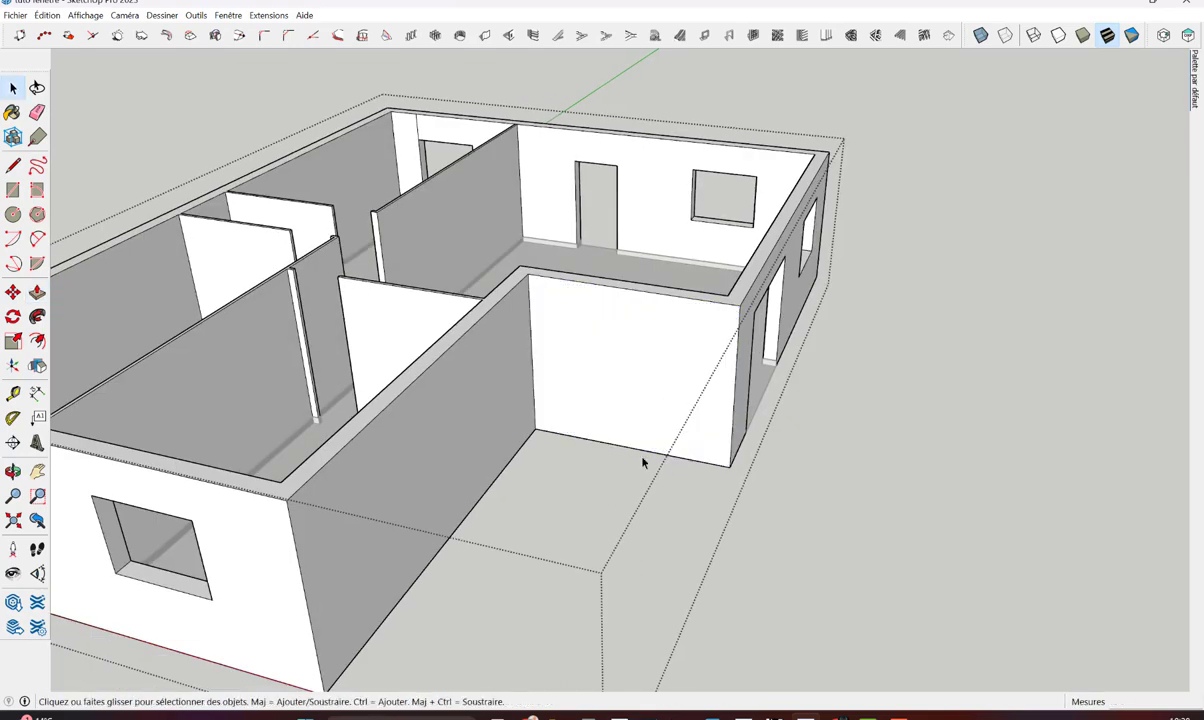
pyautogui.click(766, 517)
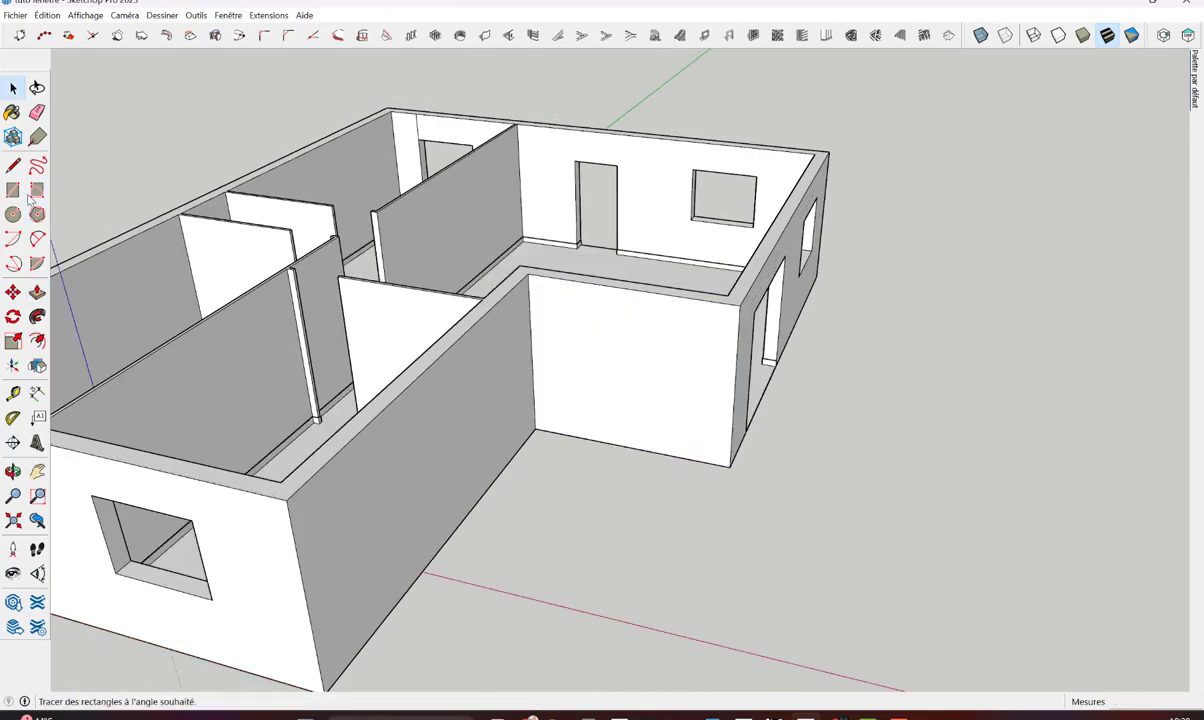
# Draw a rectangle on the inner wall face beside the door and push/pull it into a box
pyautogui.press('r')
pyautogui.click(558, 432)
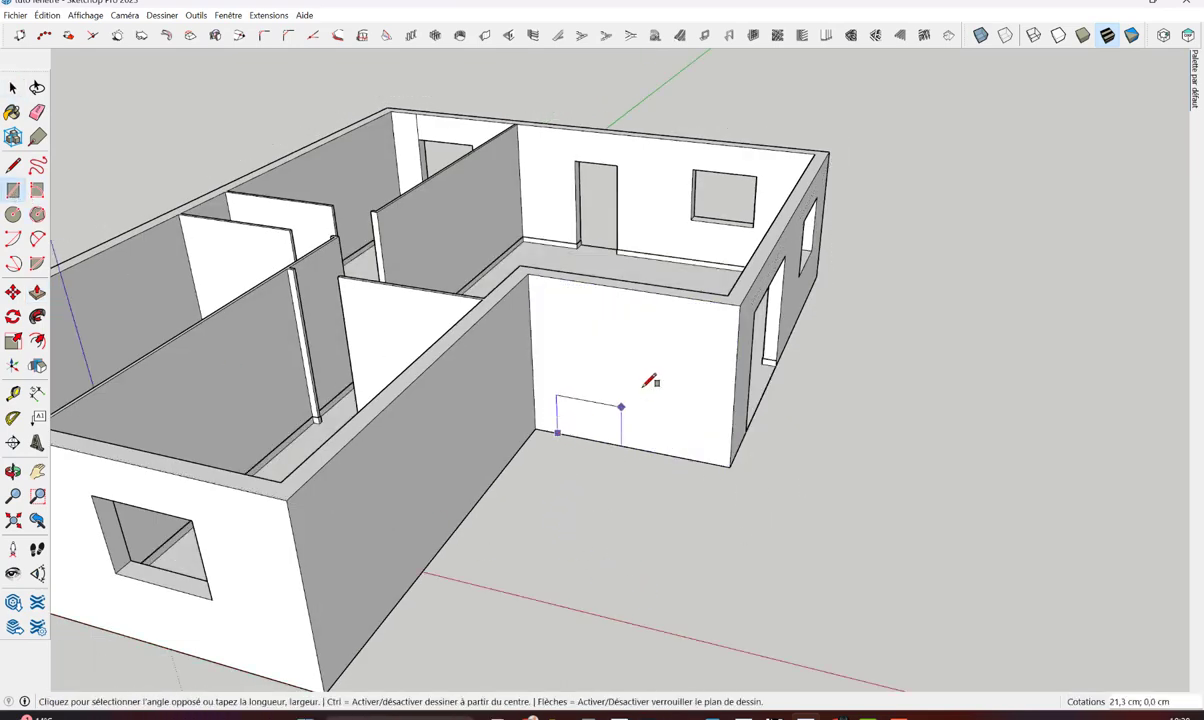
pyautogui.click(685, 329)
pyautogui.click(37, 292)
pyautogui.click(680, 392)
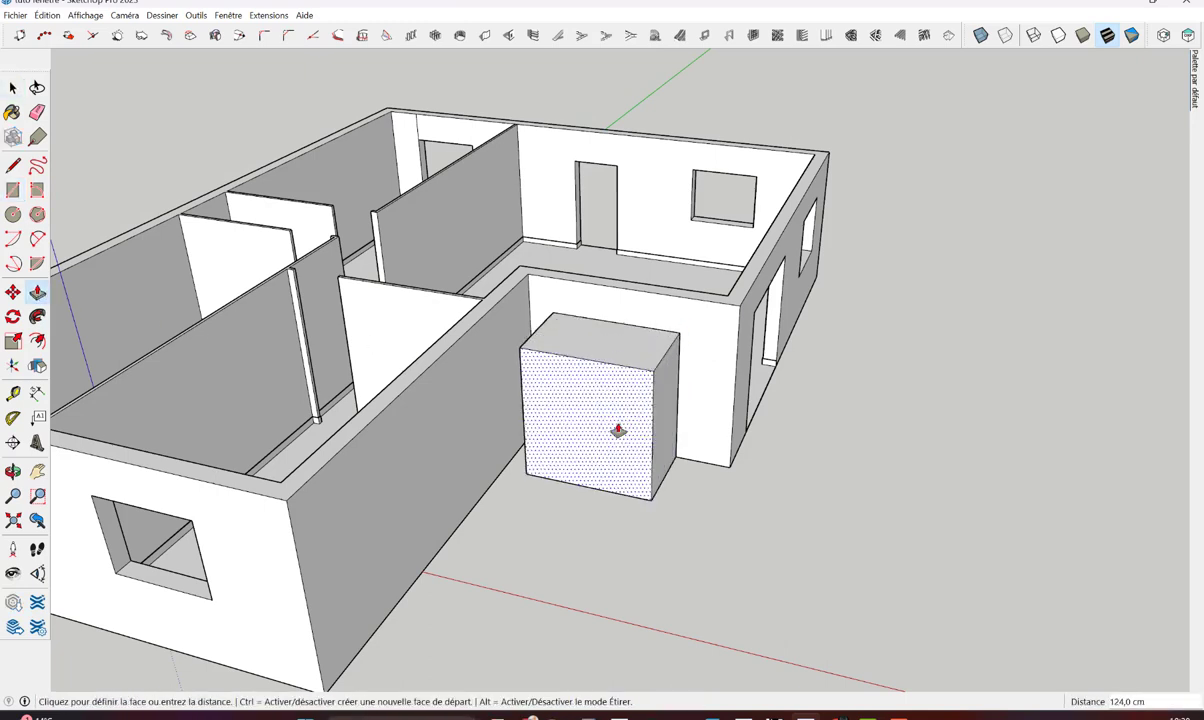
pyautogui.click(618, 430)
pyautogui.press('space')
# Group the box and move it so it passes through the wall
pyautogui.tripleClick(607, 425)
pyautogui.rightClick(607, 423)
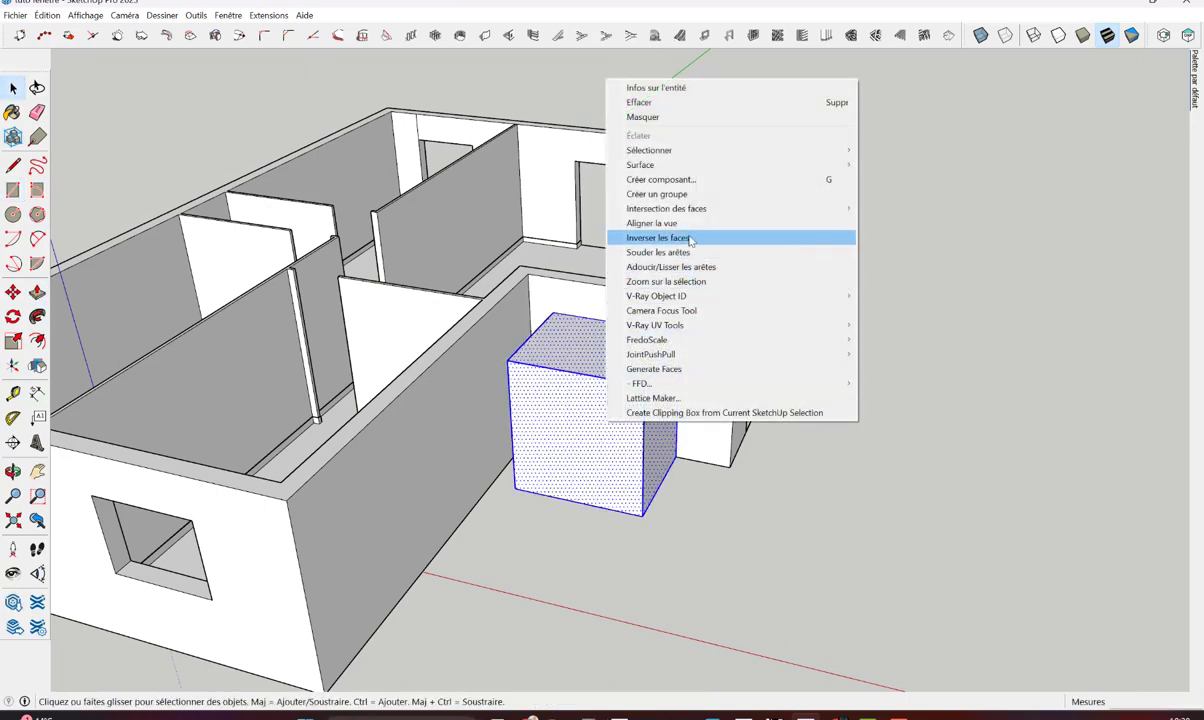
pyautogui.click(662, 195)
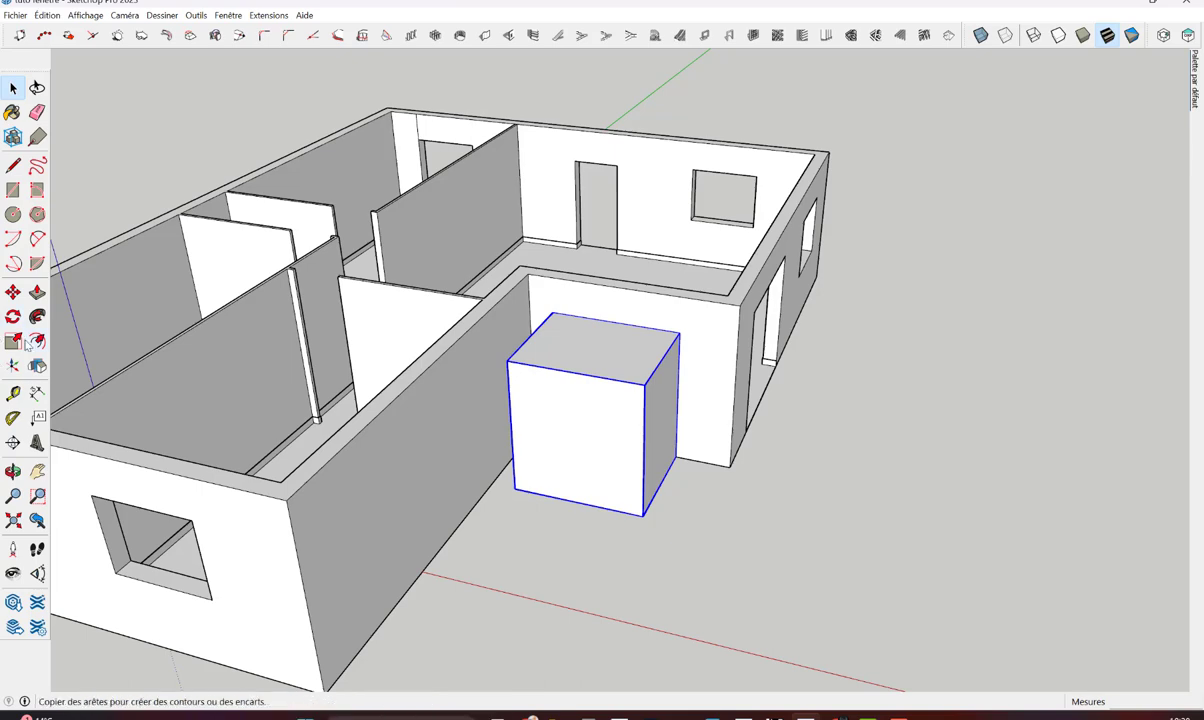
pyautogui.press('m')
pyautogui.moveTo(408, 468); pyautogui.dragTo(349, 623, button='middle')
pyautogui.click(349, 623)
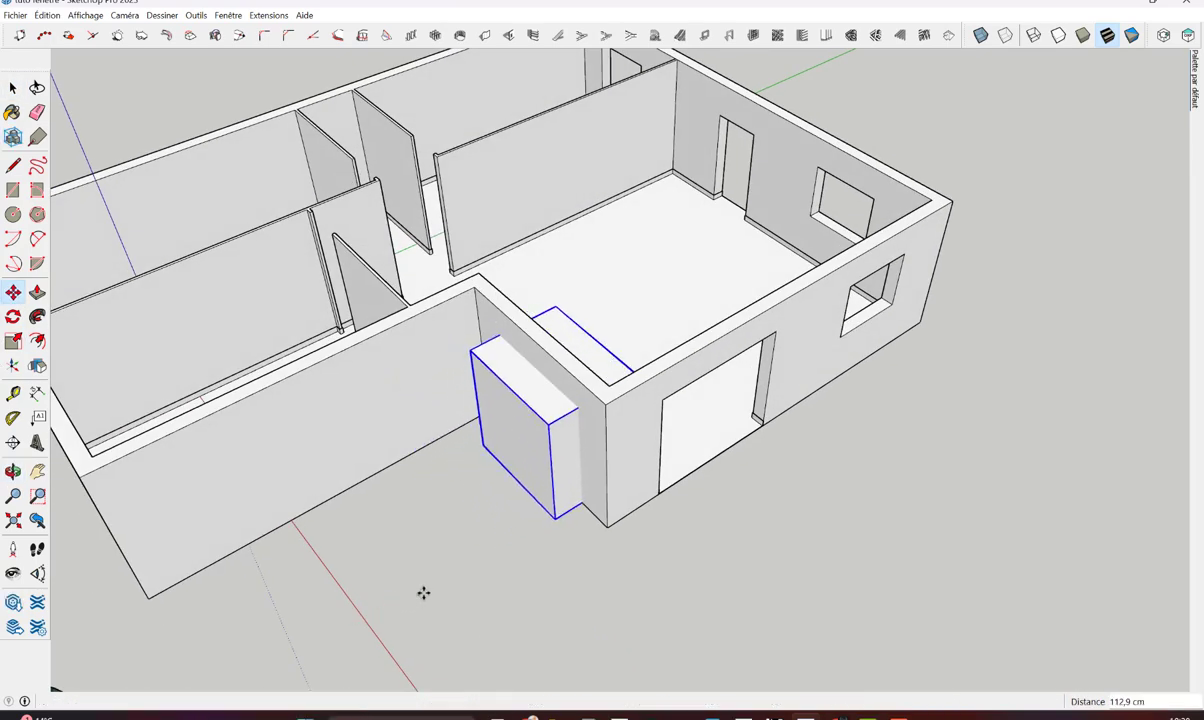
pyautogui.click(422, 591)
pyautogui.click(516, 610)
pyautogui.click(497, 596)
pyautogui.press('space')
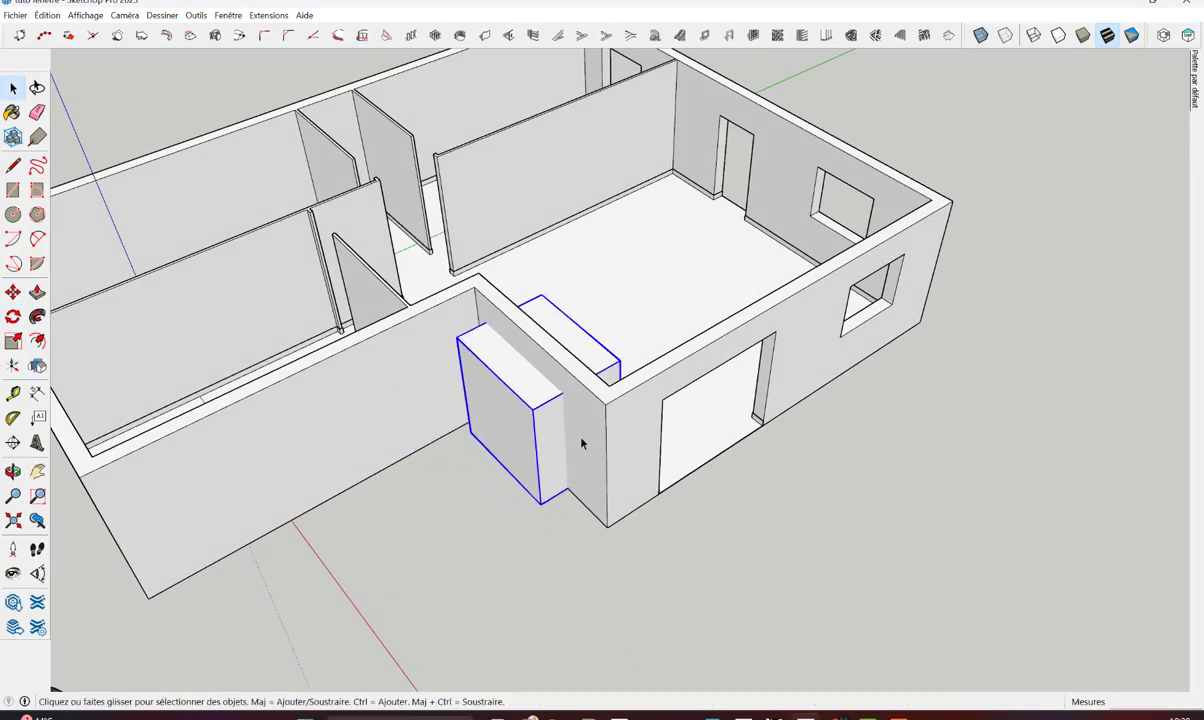
# Union the box with the house walls and acknowledge the non-solid warning
pyautogui.keyDown('shift'); pyautogui.click(601, 418); pyautogui.keyUp('shift')
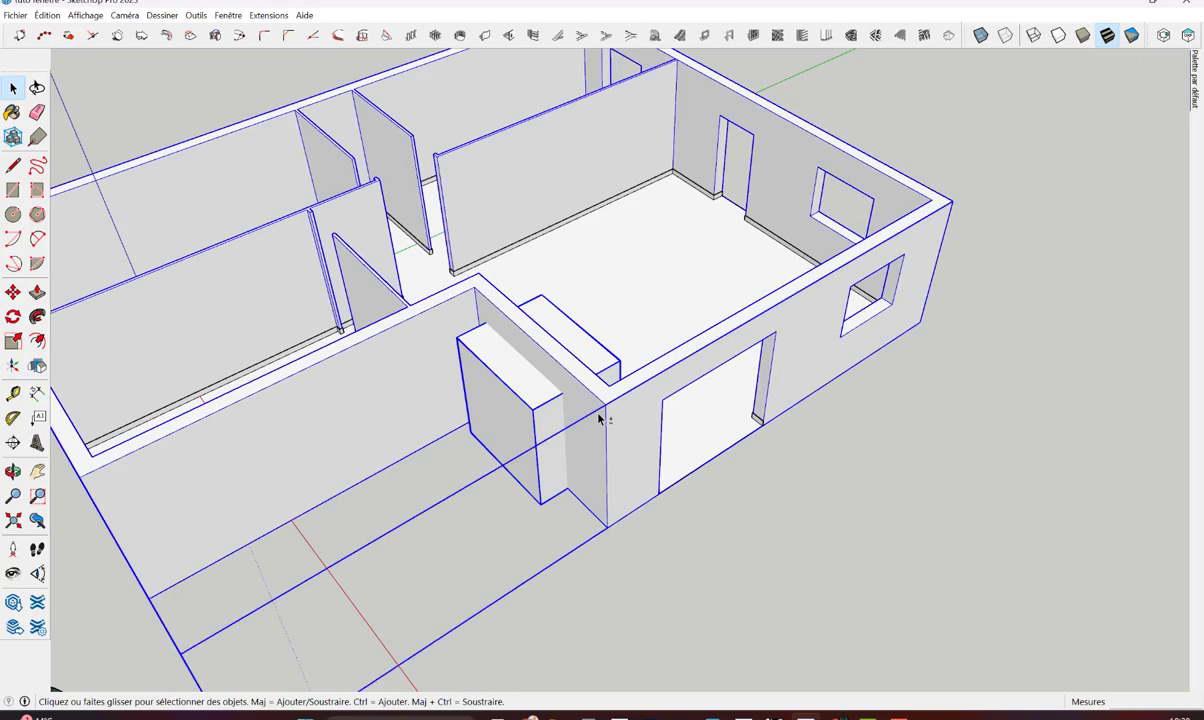
pyautogui.click(196, 15)
pyautogui.moveTo(217, 233)
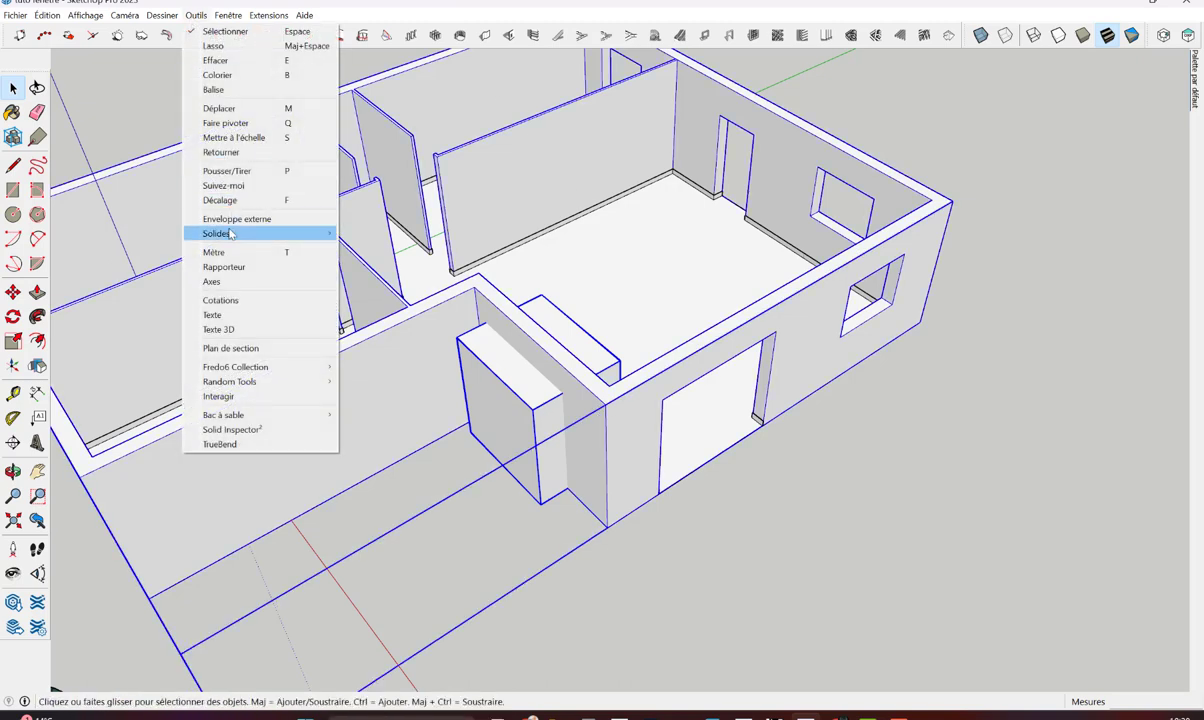
pyautogui.click(375, 262)
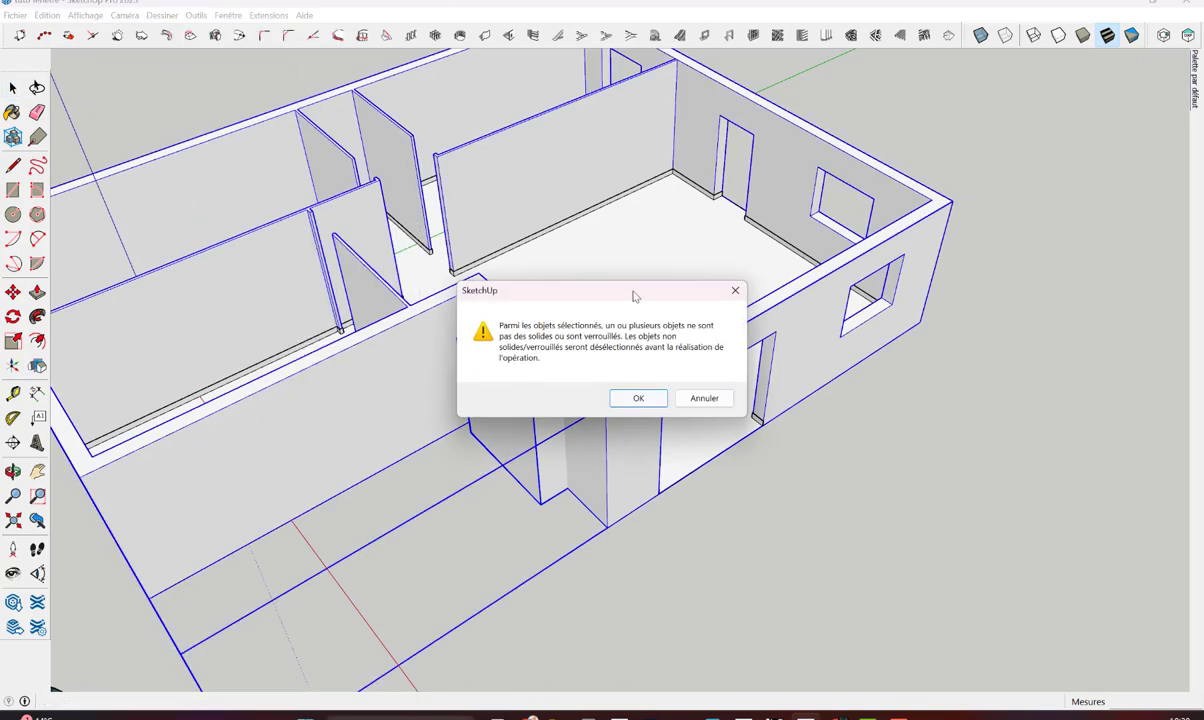
pyautogui.moveTo(633, 292); pyautogui.dragTo(1015, 160)
pyautogui.click(1027, 272)
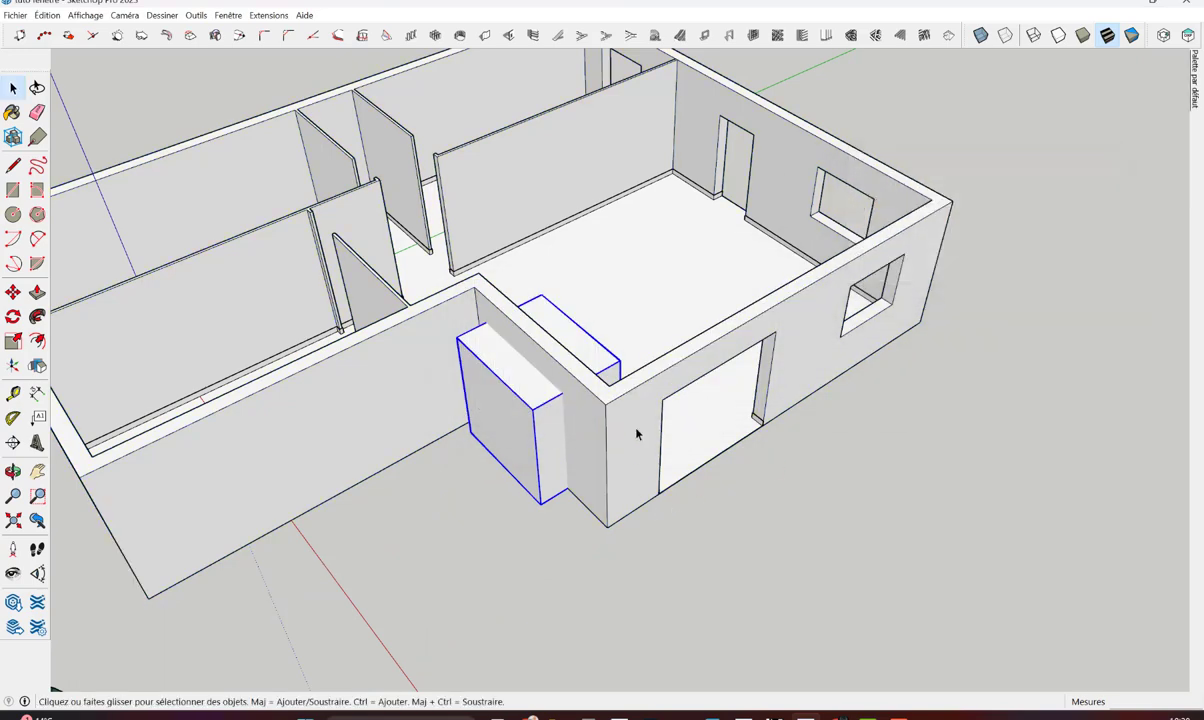
pyautogui.click(641, 418)
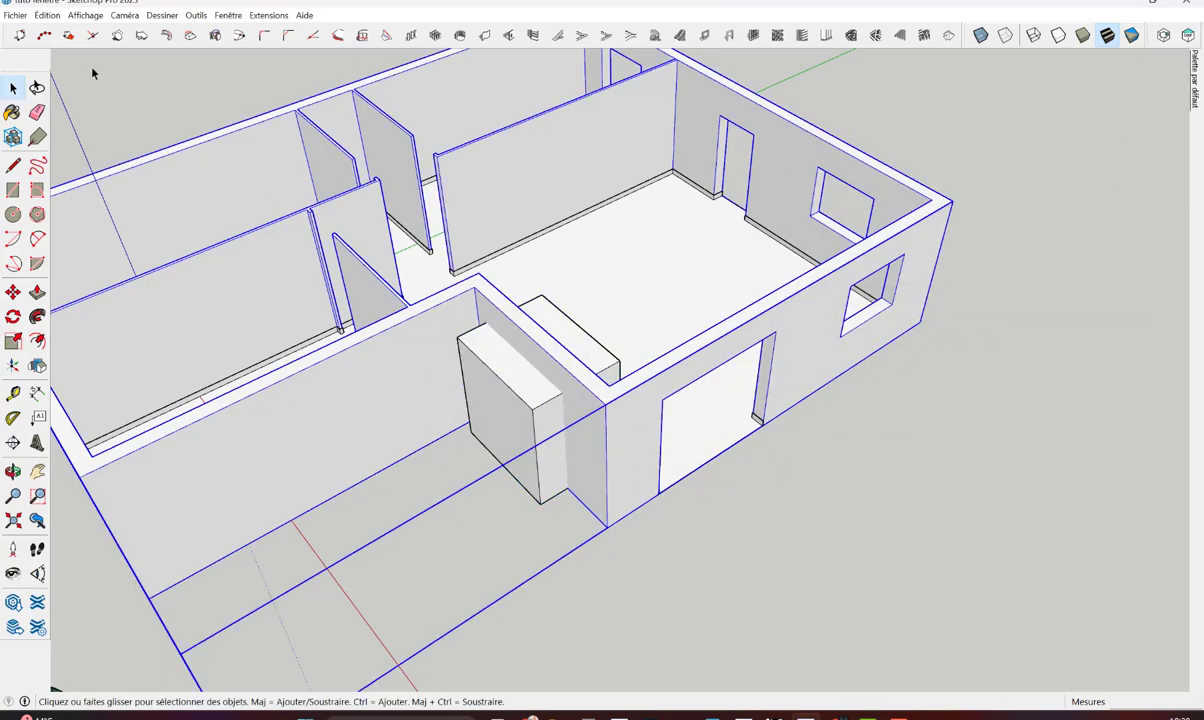
# Enable the Solid Inspector² toolbar and inspect the house walls
pyautogui.rightClick(63, 40)
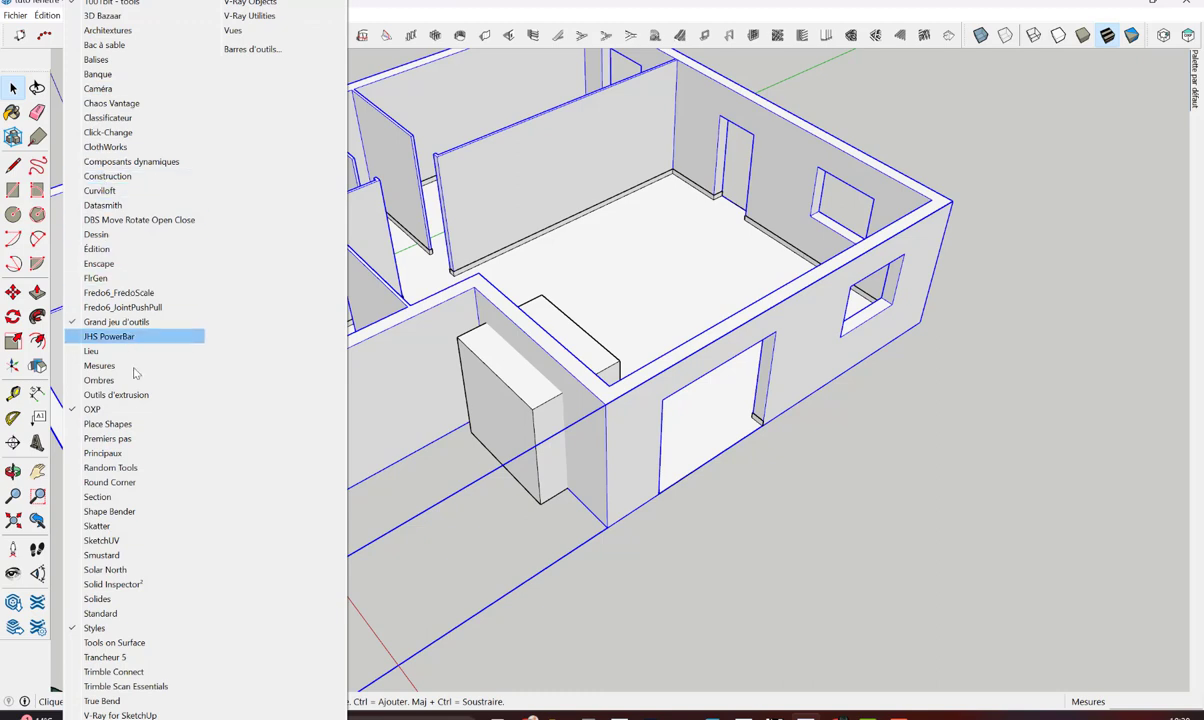
pyautogui.click(112, 584)
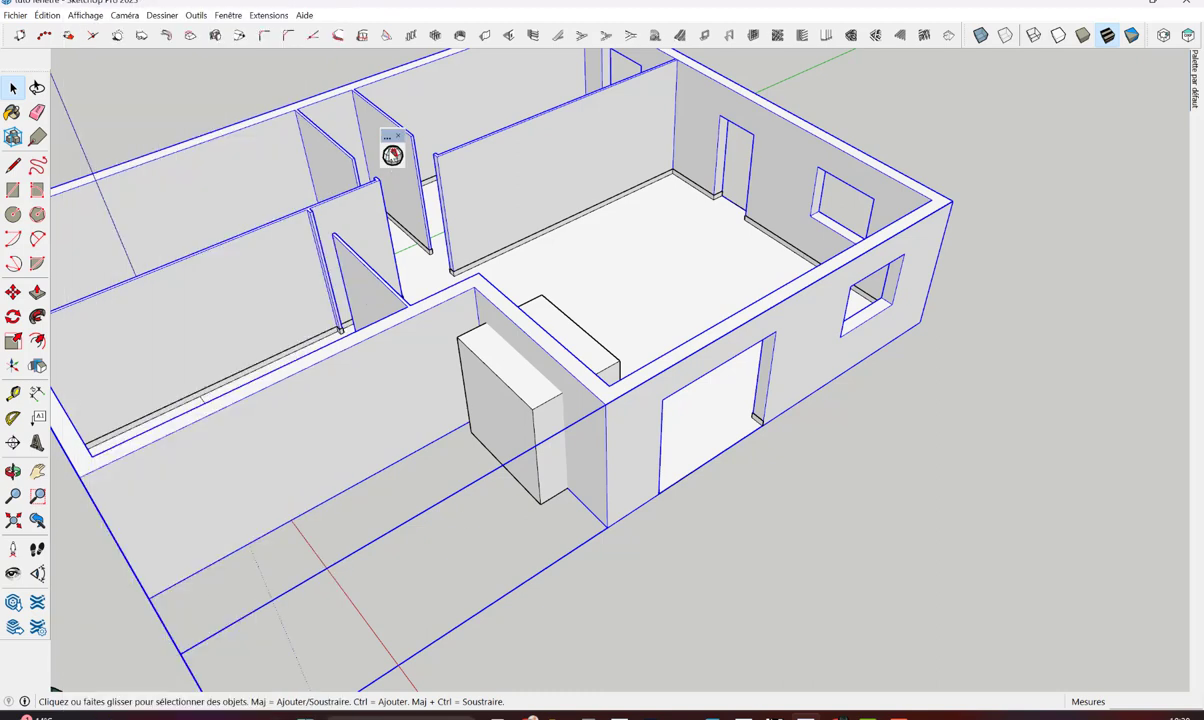
pyautogui.click(393, 155)
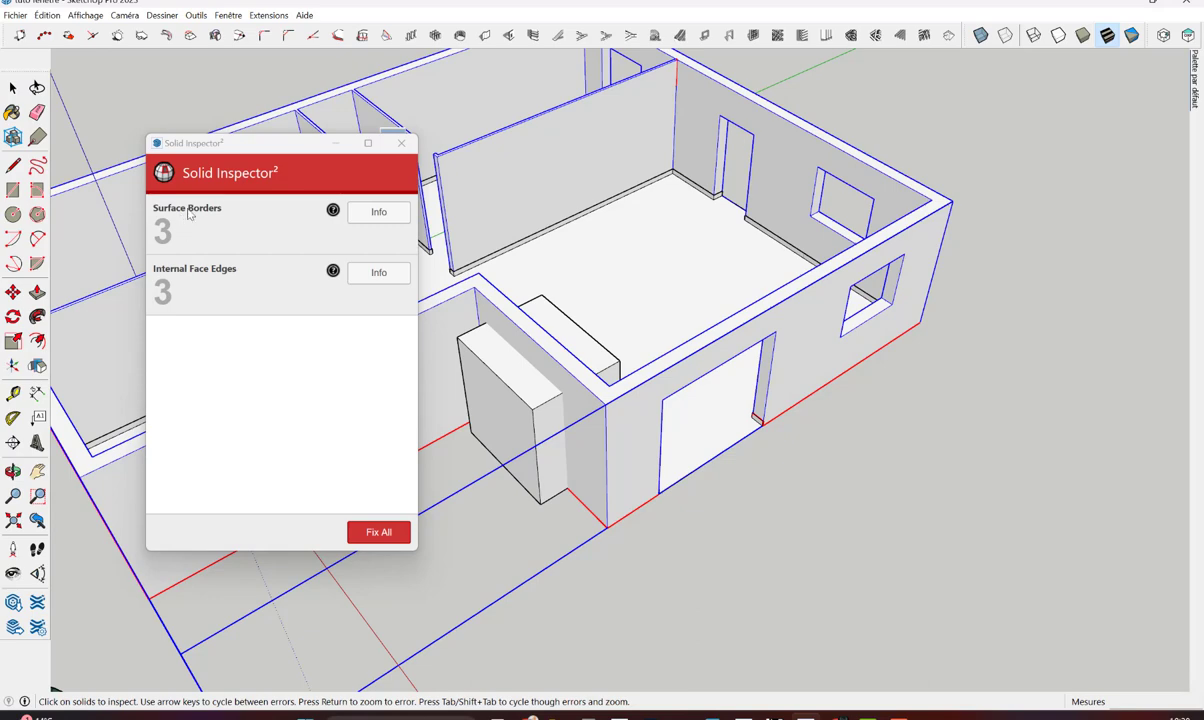
pyautogui.scroll(-5, 668, 515)
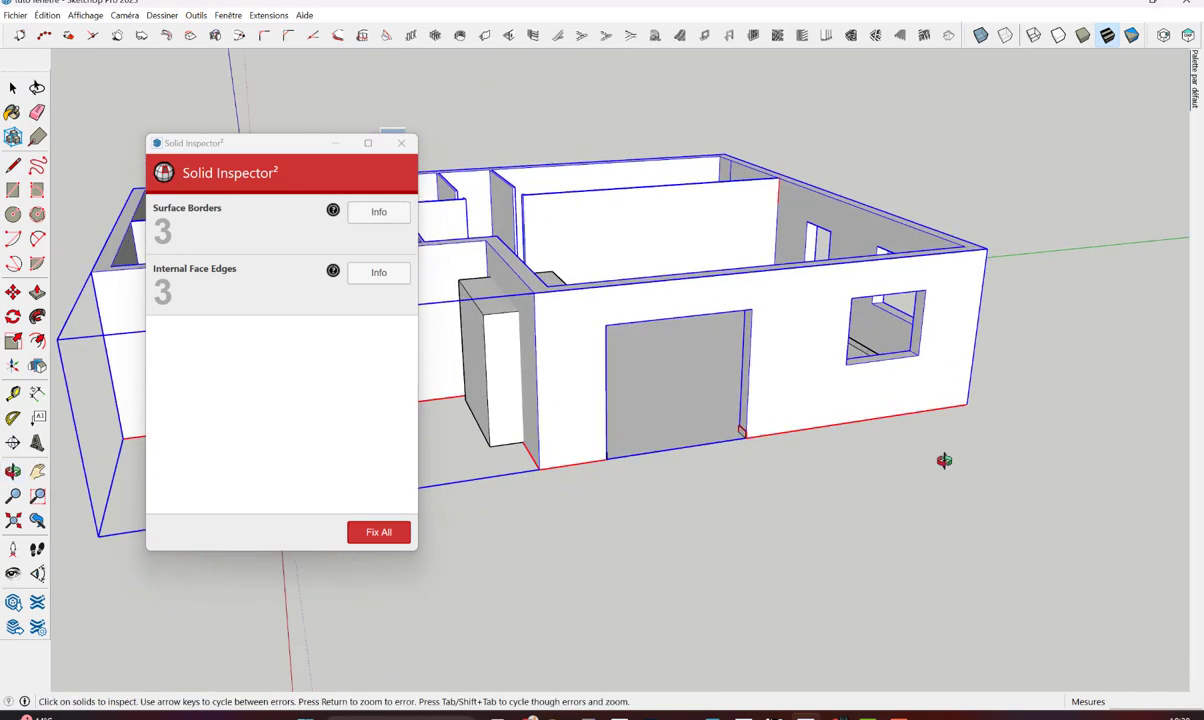
# Try Fix All on the 3 surface borders and 3 internal face edges, then close the inspector
pyautogui.moveTo(946, 460)
pyautogui.mouseDown(button='middle')
pyautogui.moveTo(798, 473)
pyautogui.moveTo(677, 462)
pyautogui.moveTo(425, 333)
pyautogui.mouseUp(button='middle')
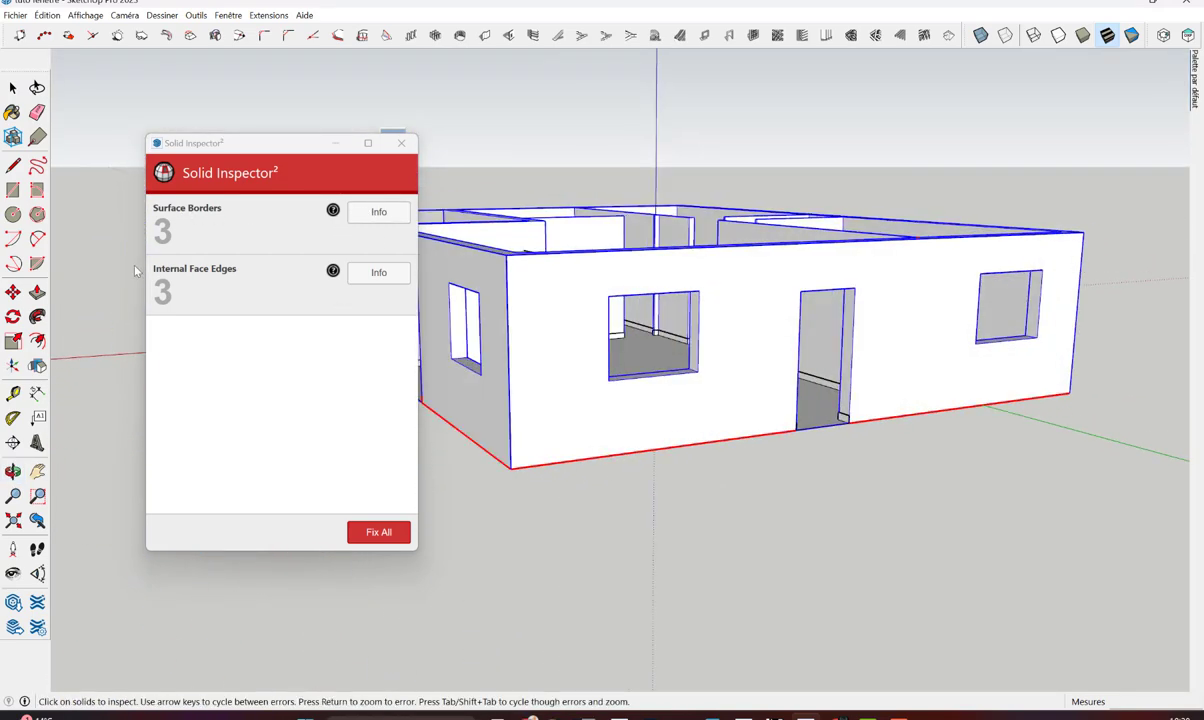
pyautogui.moveTo(289, 276)
pyautogui.mouseDown(button='middle')
pyautogui.moveTo(720, 478)
pyautogui.moveTo(911, 208)
pyautogui.mouseUp(button='middle')
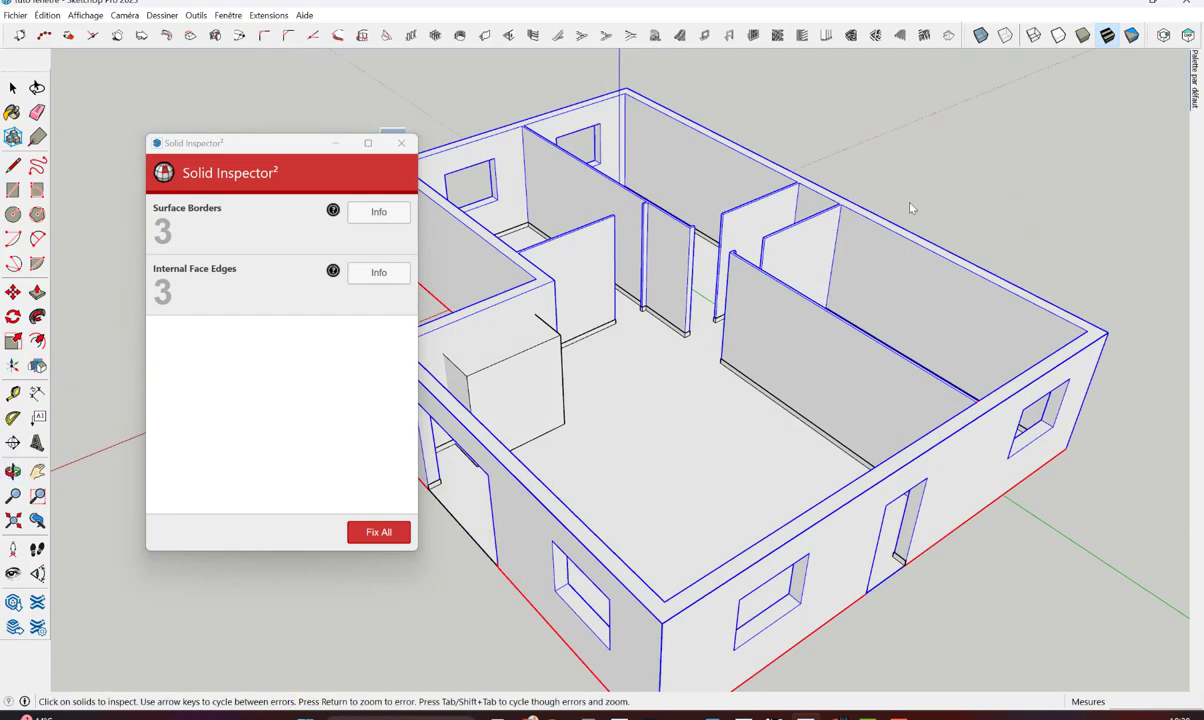
pyautogui.click(379, 533)
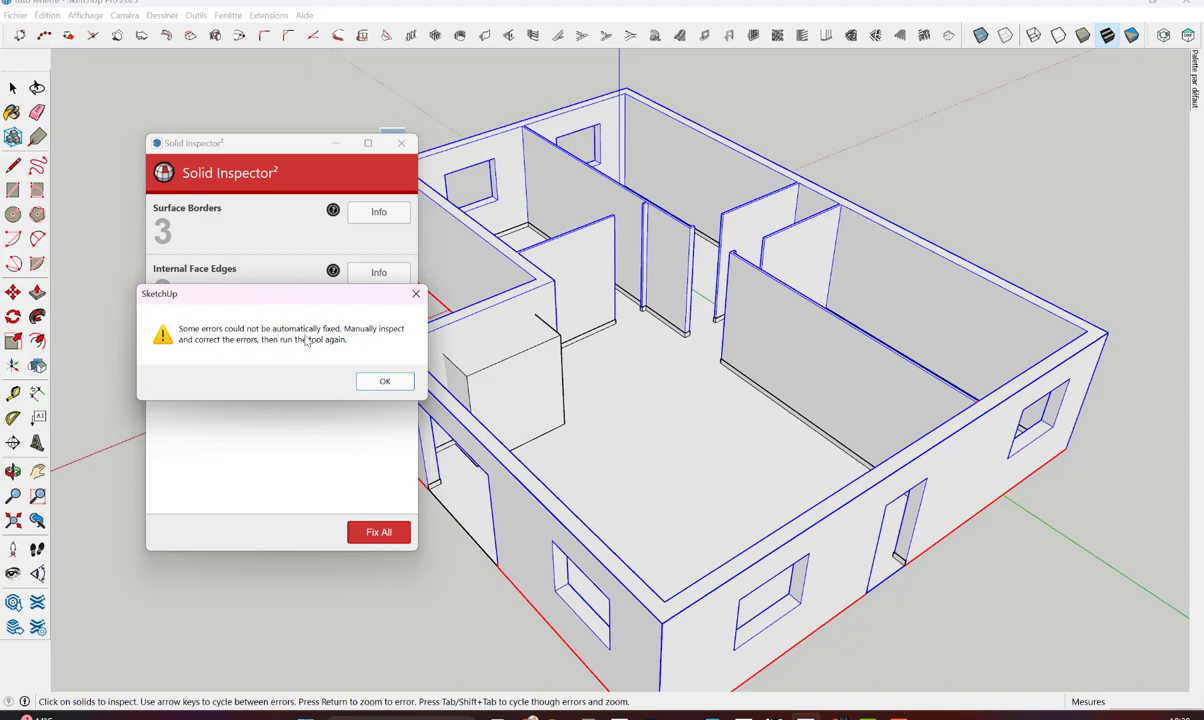
pyautogui.click(385, 382)
pyautogui.click(402, 146)
# Inspect the house in X-ray mode from several angles, then return to opaque walls
pyautogui.rightClick(685, 35)
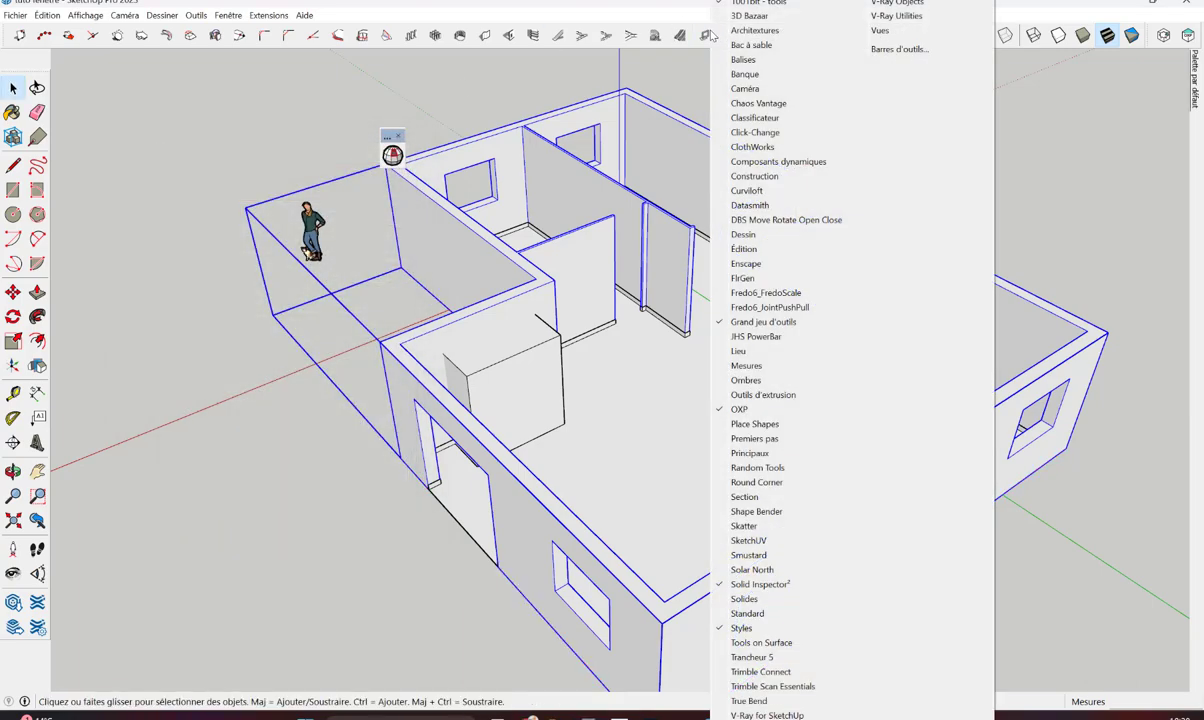
pyautogui.click(1108, 97)
pyautogui.click(980, 35)
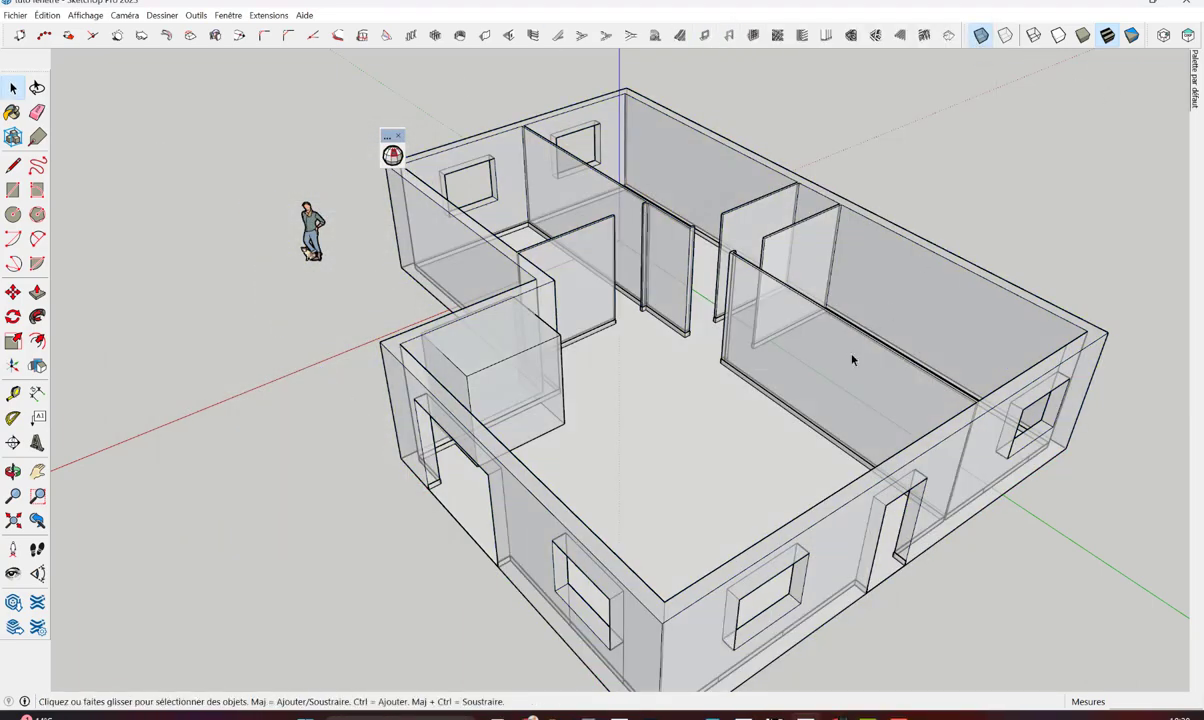
pyautogui.moveTo(850, 357)
pyautogui.mouseDown(button='middle')
pyautogui.moveTo(753, 428)
pyautogui.moveTo(1040, 457)
pyautogui.mouseUp(button='middle')
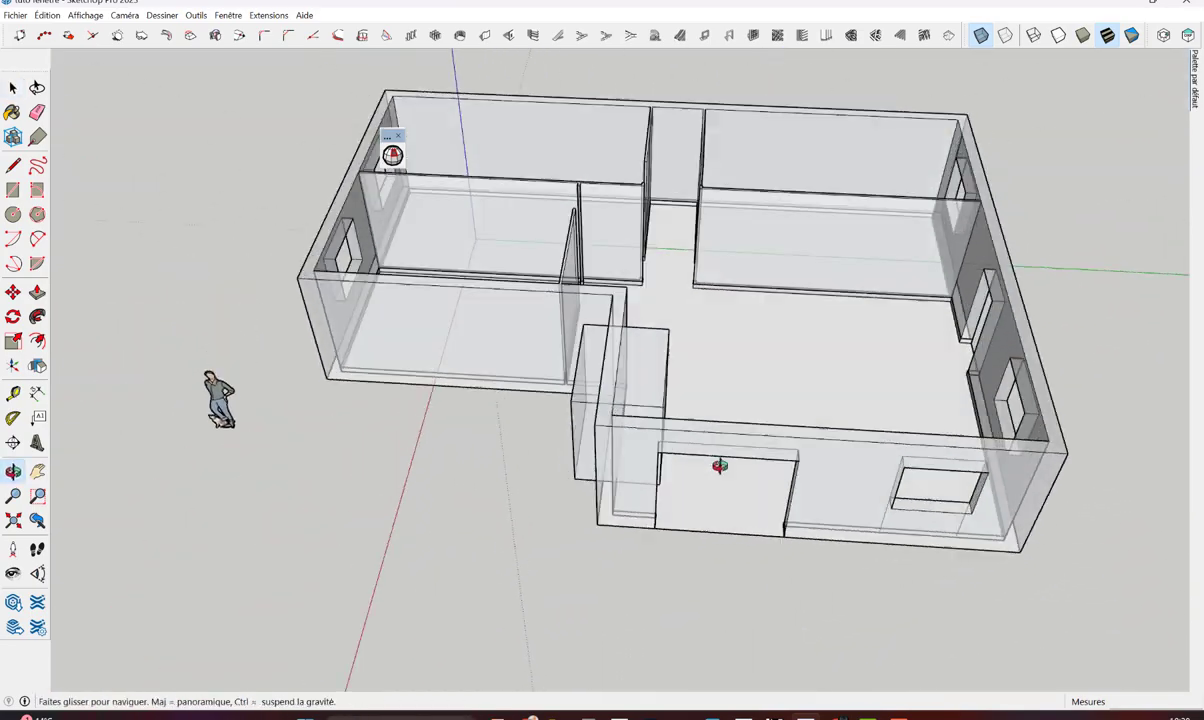
pyautogui.moveTo(1040, 457)
pyautogui.mouseDown(button='middle')
pyautogui.moveTo(508, 358)
pyautogui.moveTo(600, 300)
pyautogui.mouseUp(button='middle')
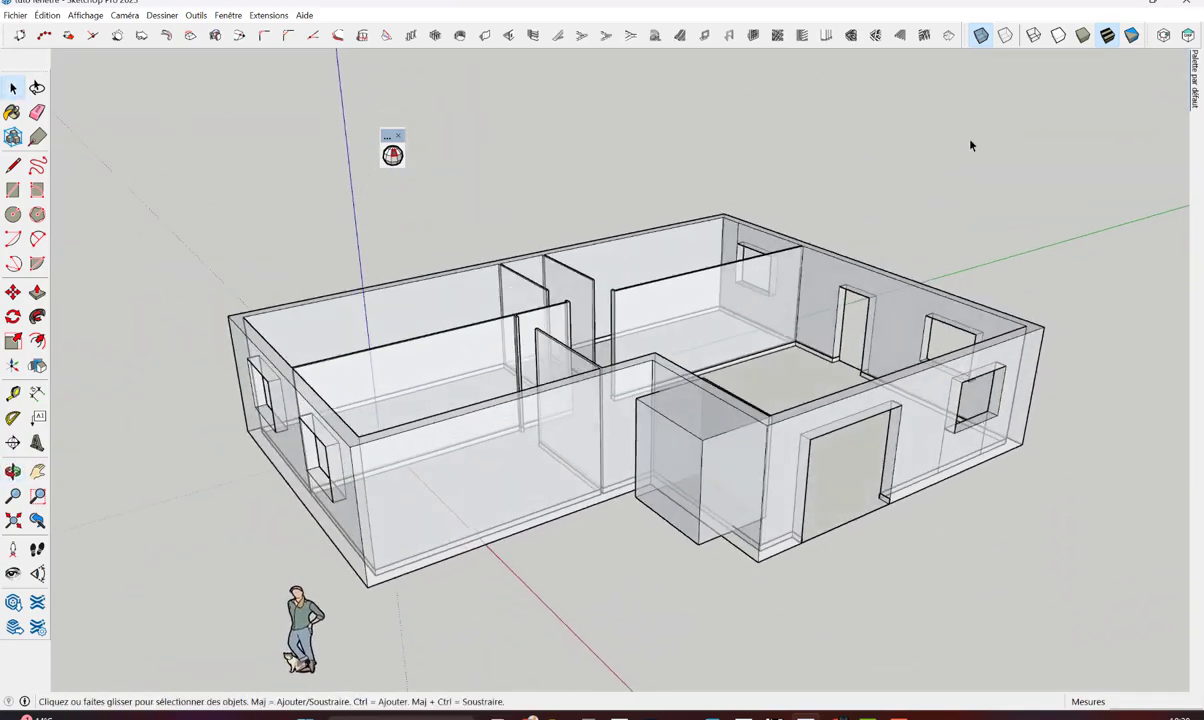
pyautogui.click(979, 37)
pyautogui.moveTo(245, 425); pyautogui.dragTo(378, 506, button='middle')
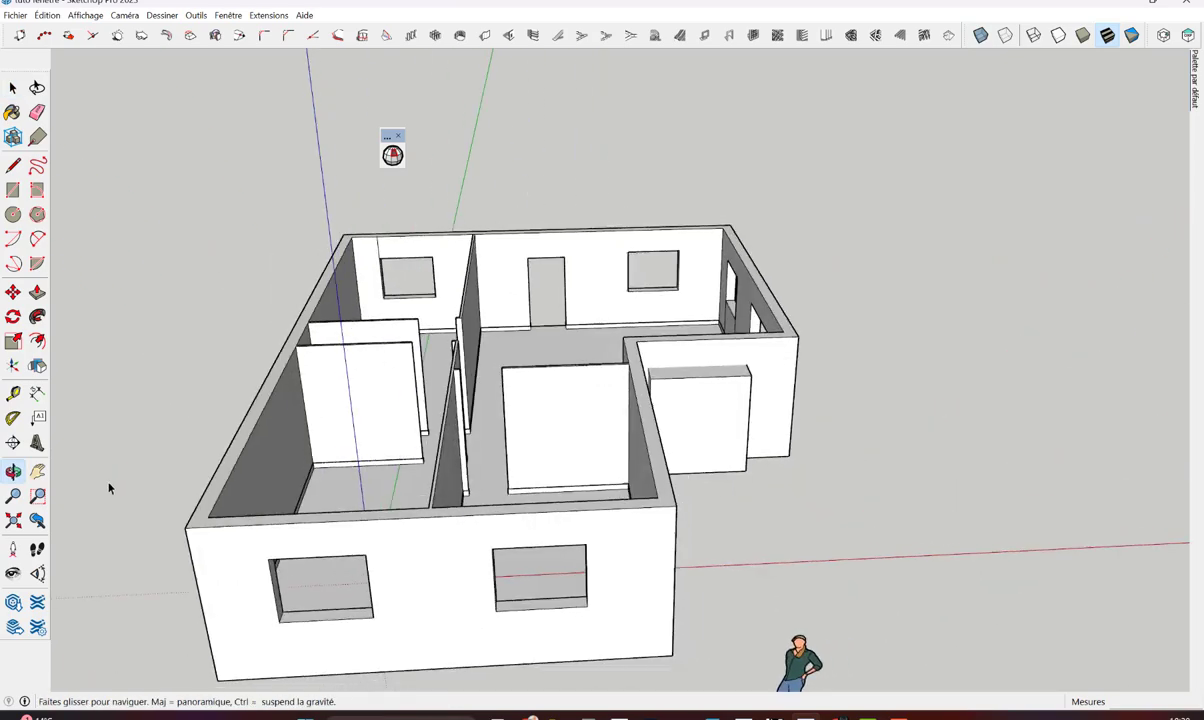
pyautogui.moveTo(378, 506); pyautogui.dragTo(712, 470)
# Explode the house group (Éclater) and intersect its faces with the selection
pyautogui.press('space')
pyautogui.click(747, 425)
pyautogui.rightClick(747, 426)
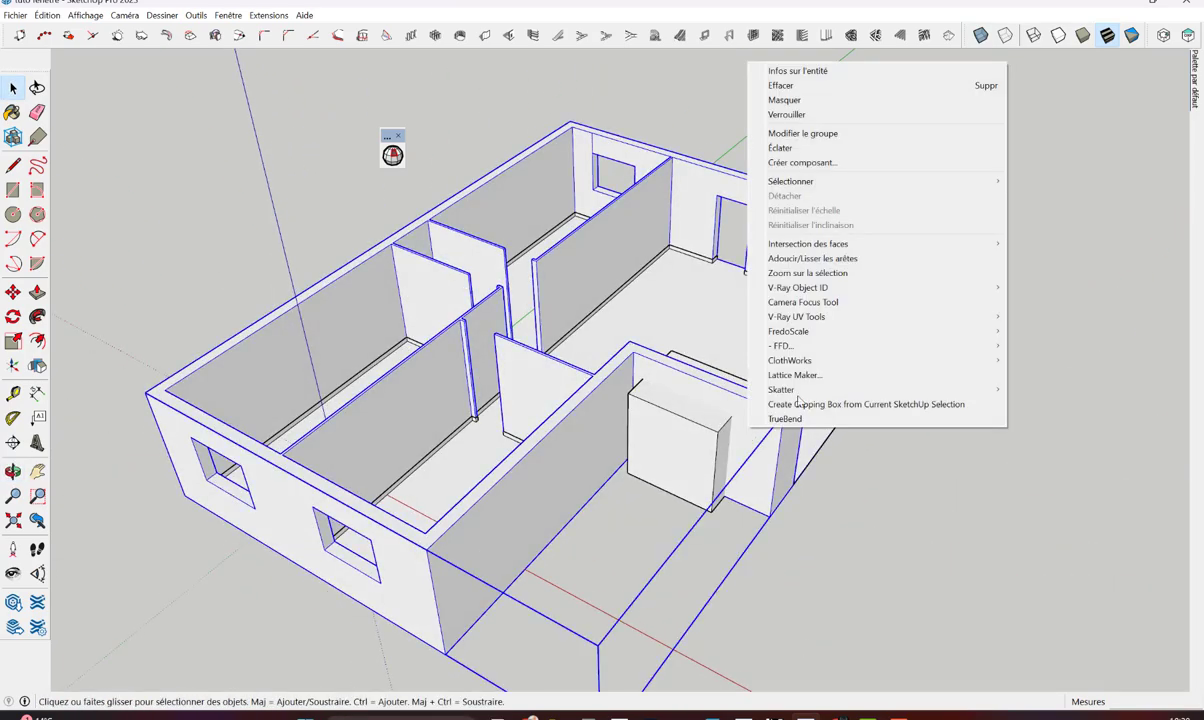
pyautogui.click(782, 148)
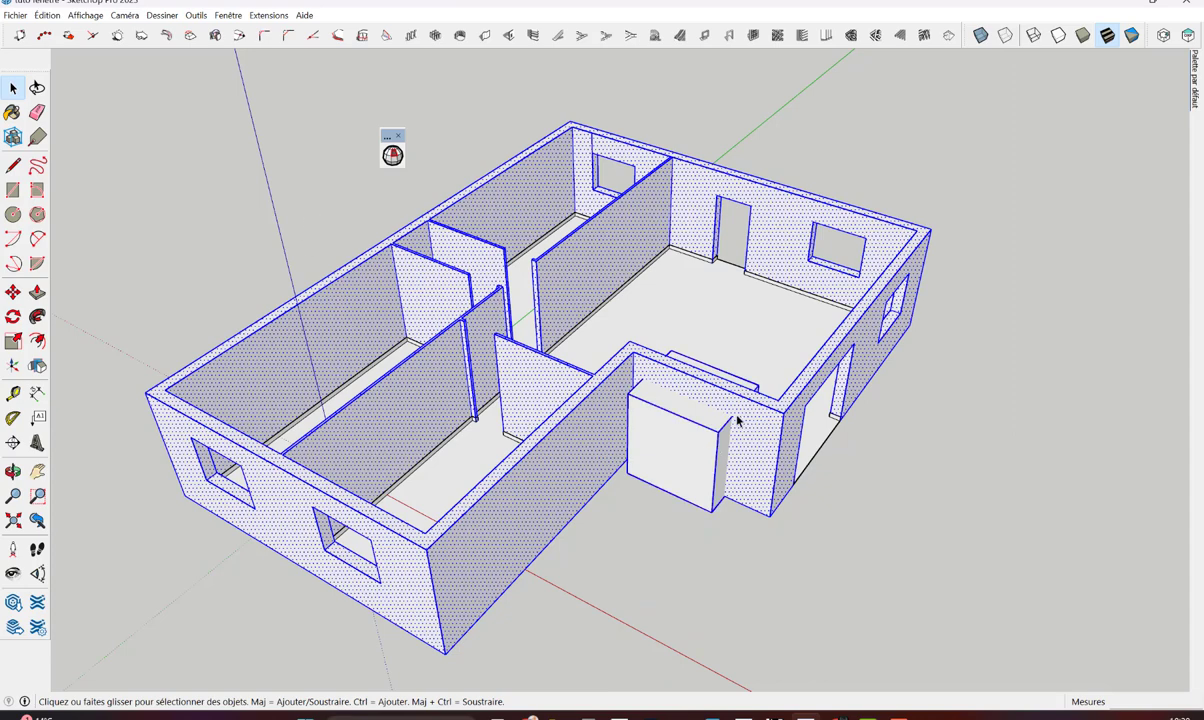
pyautogui.rightClick(701, 424)
pyautogui.moveTo(760, 197)
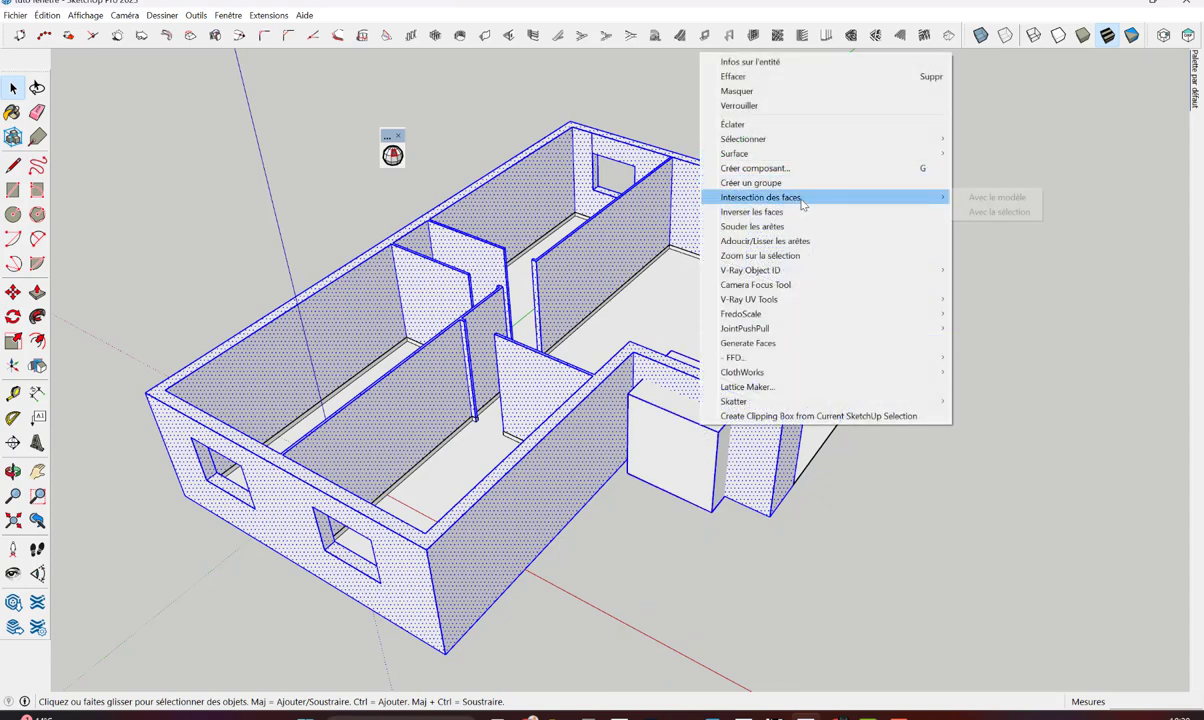
pyautogui.click(998, 212)
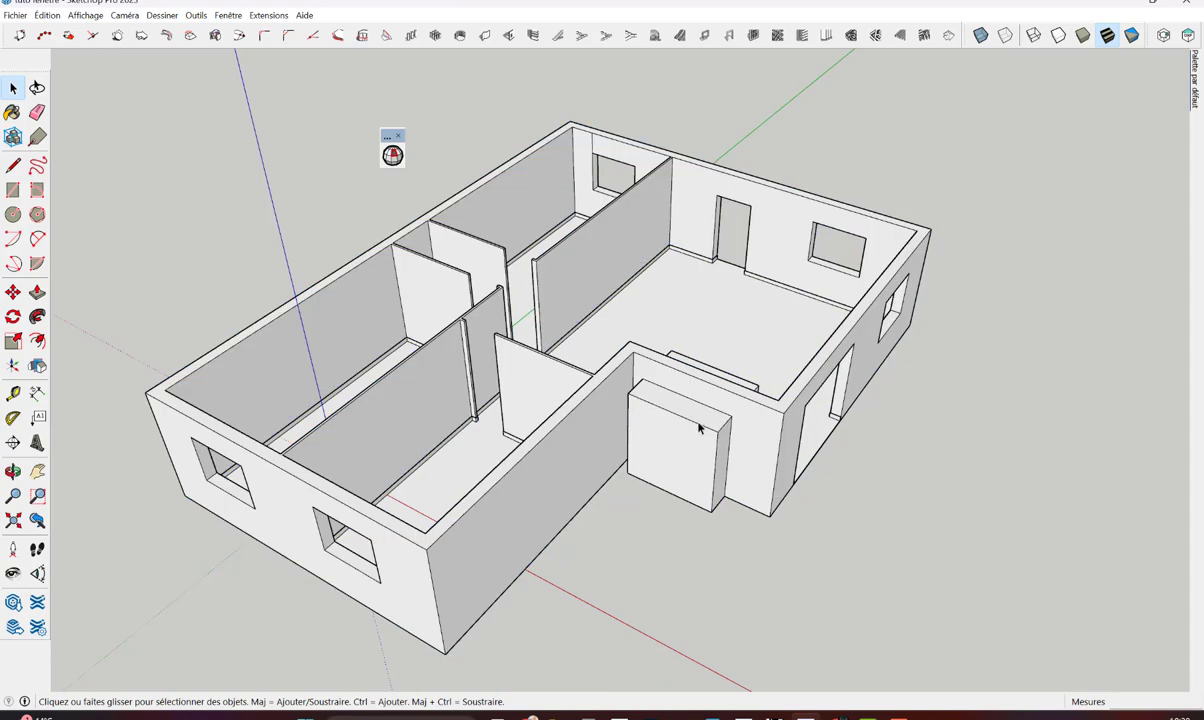
pyautogui.moveTo(718, 425)
pyautogui.mouseDown(button='middle')
pyautogui.moveTo(236, 398)
pyautogui.moveTo(427, 454)
pyautogui.mouseUp(button='middle')
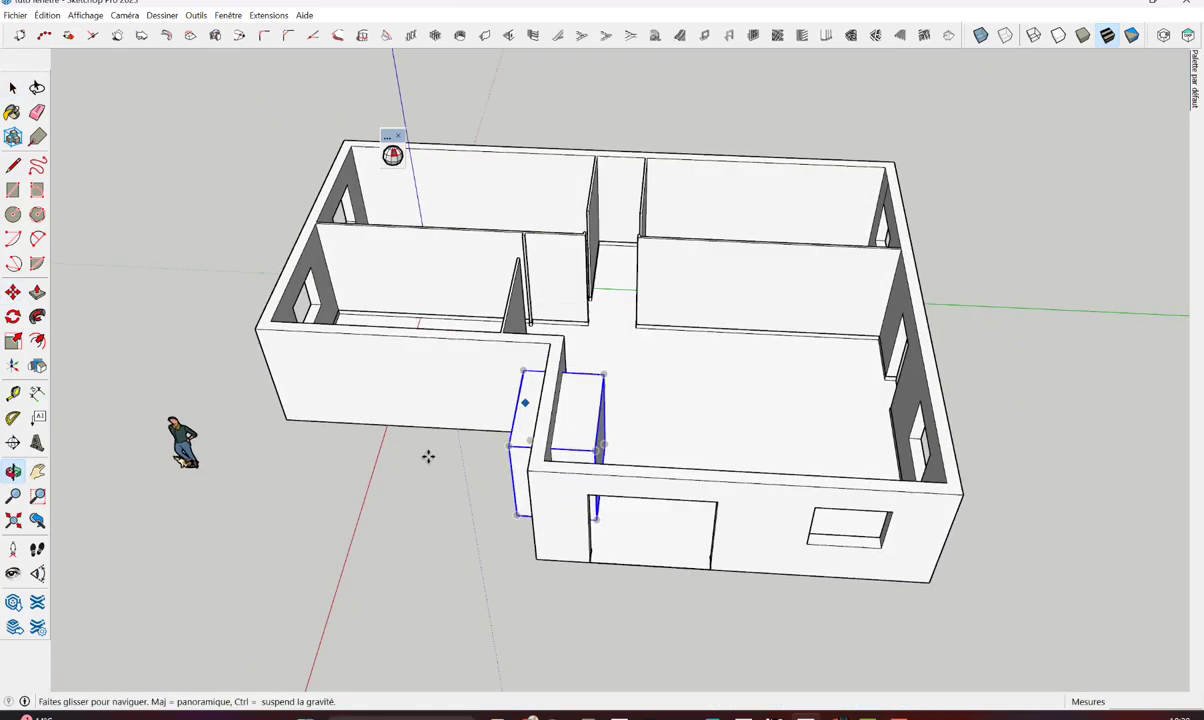
# Move the cutting box away from the front wall
pyautogui.scroll(3, 685, 512)
pyautogui.press('m')
pyautogui.click(685, 512)
pyautogui.click(193, 484)
pyautogui.moveTo(193, 484)
pyautogui.mouseDown(button='middle')
pyautogui.moveTo(1040, 408)
pyautogui.moveTo(920, 404)
pyautogui.moveTo(739, 511)
pyautogui.moveTo(648, 462)
pyautogui.mouseUp(button='middle')
# Delete the leftover rectangle on the wall to open the doorway
pyautogui.scroll(3, 648, 462)
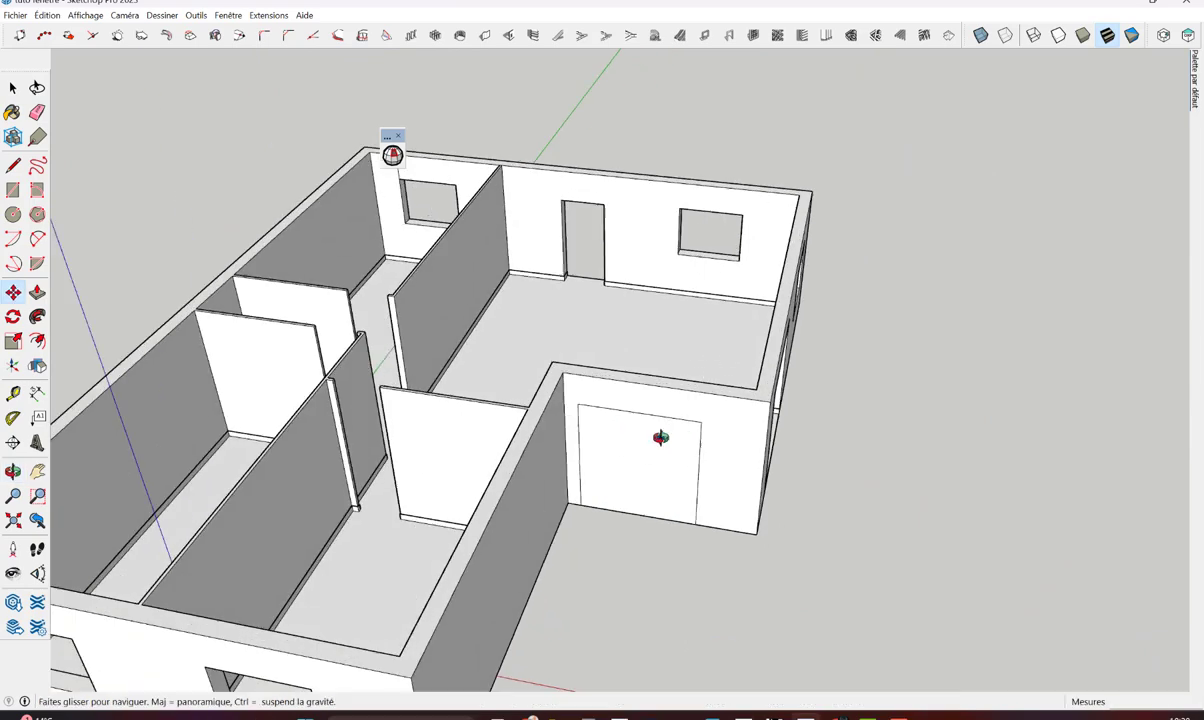
pyautogui.scroll(3, 665, 455)
pyautogui.press('space')
pyautogui.click(665, 454)
pyautogui.press('Delete')
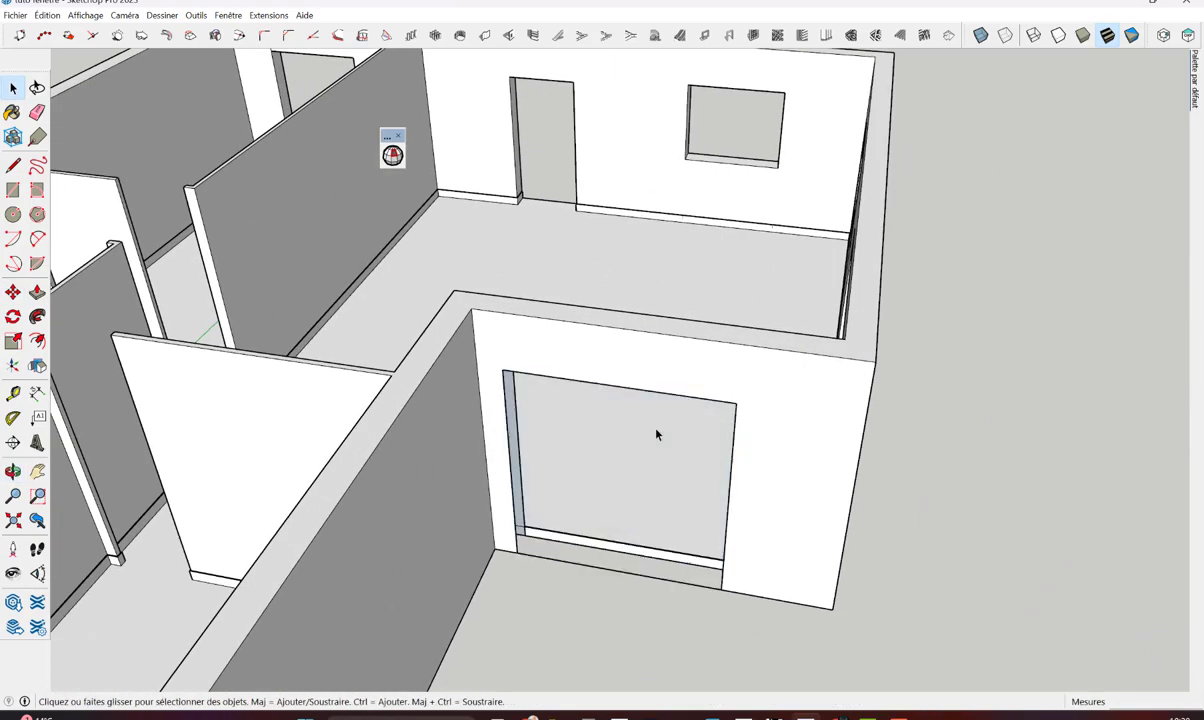
# Orbit round to the window wall and the inside wall corner to check the opening
pyautogui.scroll(2, 620, 470)
pyautogui.scroll(2, 575, 510)
pyautogui.scroll(-5, 533, 551)
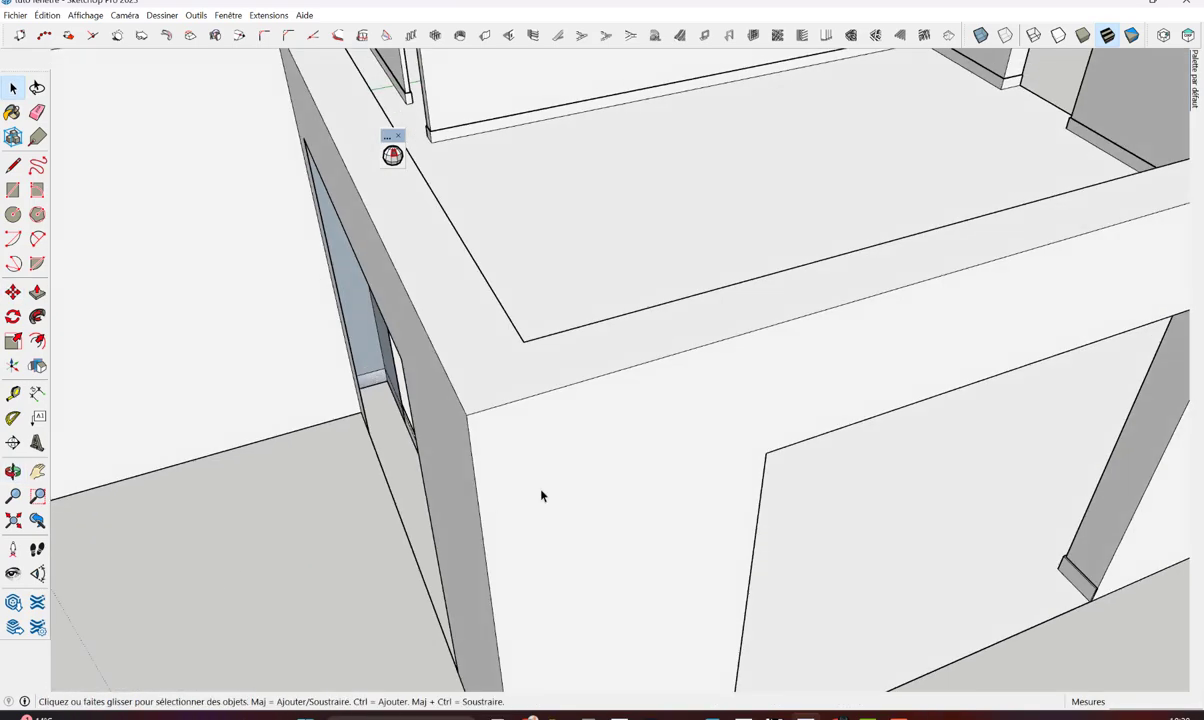
pyautogui.moveTo(540, 491)
pyautogui.mouseDown(button='middle')
pyautogui.moveTo(438, 503)
pyautogui.moveTo(457, 486)
pyautogui.mouseUp(button='middle')
pyautogui.scroll(4, 457, 486)
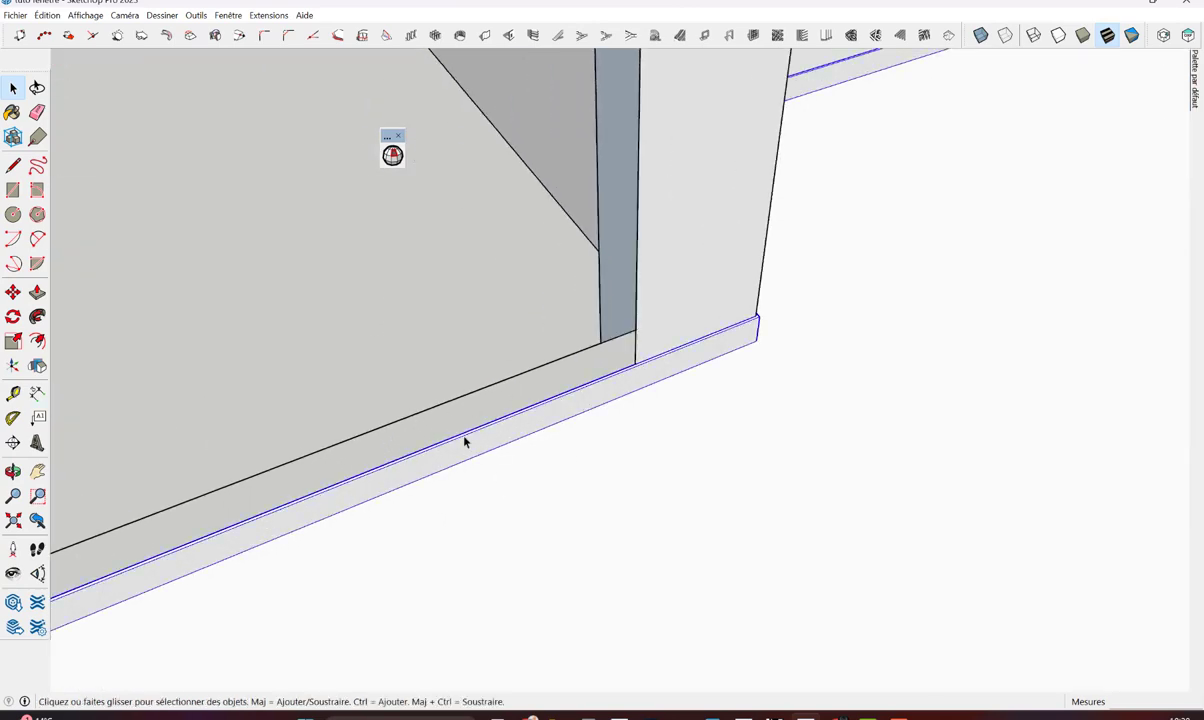
pyautogui.moveTo(539, 386)
pyautogui.mouseDown(button='middle')
pyautogui.moveTo(865, 368)
pyautogui.moveTo(830, 357)
pyautogui.moveTo(666, 368)
pyautogui.mouseUp(button='middle')
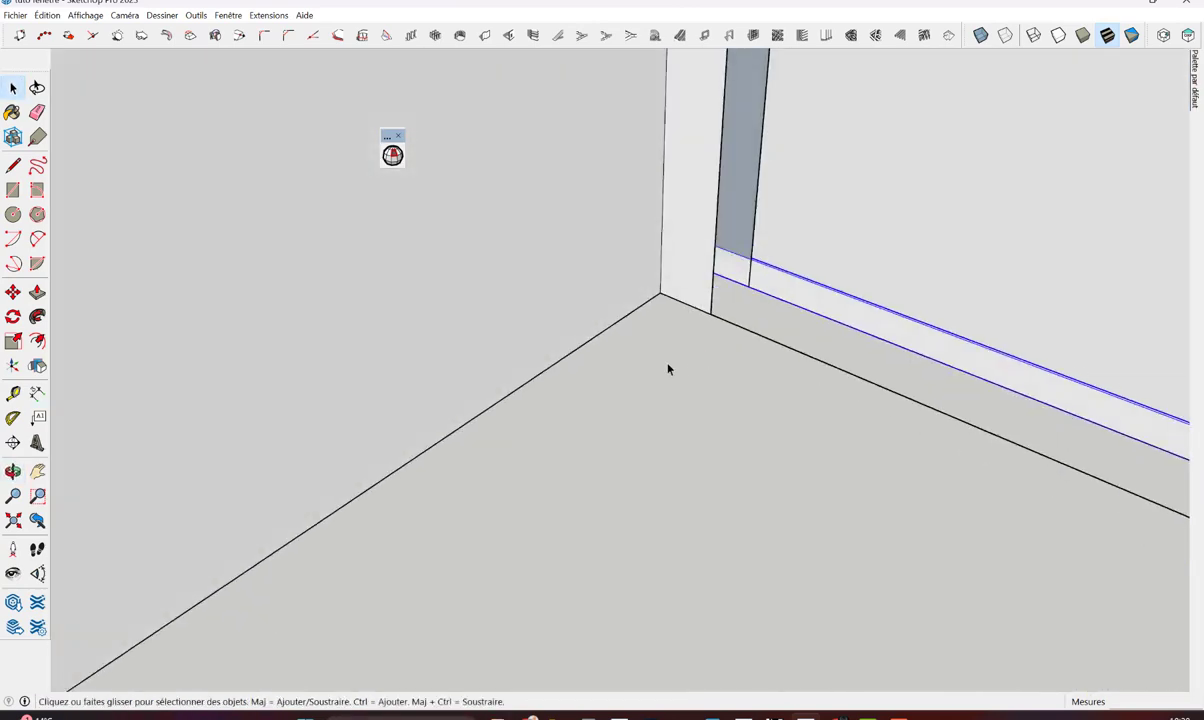
# Trace missing edges at the wall corner, column top, beam corner and door-post bottom
pyautogui.click(13, 167)
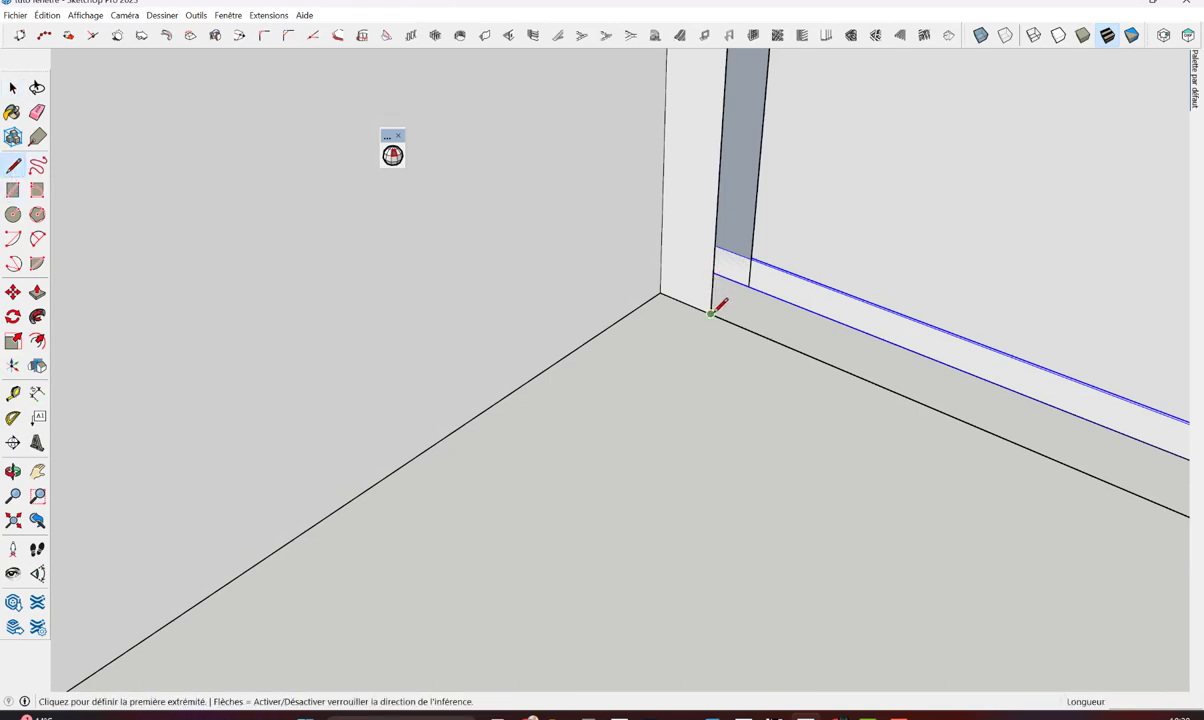
pyautogui.click(711, 314)
pyautogui.moveTo(750, 288)
pyautogui.mouseDown(button='middle')
pyautogui.moveTo(774, 484)
pyautogui.moveTo(780, 94)
pyautogui.moveTo(726, 457)
pyautogui.moveTo(697, 248)
pyautogui.moveTo(959, 287)
pyautogui.moveTo(649, 302)
pyautogui.moveTo(766, 170)
pyautogui.moveTo(820, 408)
pyautogui.moveTo(841, 330)
pyautogui.mouseUp(button='middle')
pyautogui.click(697, 224)
pyautogui.click(730, 236)
pyautogui.click(767, 165)
pyautogui.click(785, 132)
pyautogui.click(748, 538)
pyautogui.scroll(3, 650, 451)
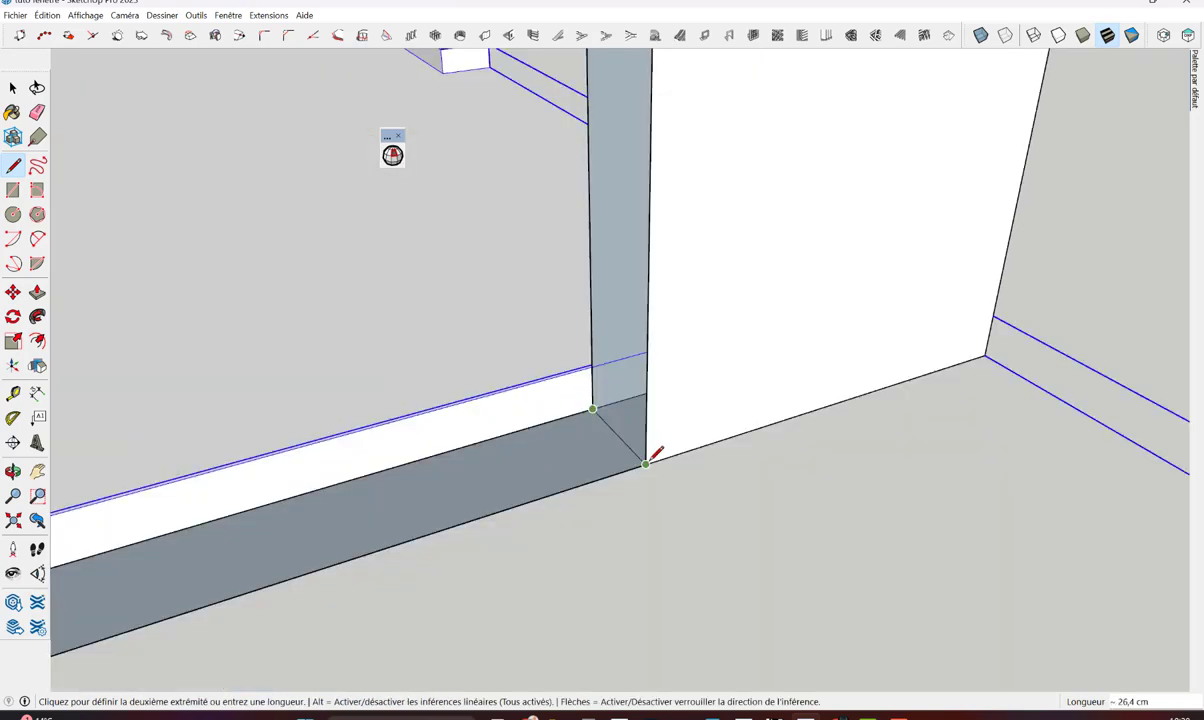
pyautogui.click(645, 452)
pyautogui.moveTo(645, 452)
pyautogui.mouseDown(button='middle')
pyautogui.moveTo(614, 387)
pyautogui.moveTo(551, 430)
pyautogui.moveTo(457, 444)
pyautogui.moveTo(967, 489)
pyautogui.moveTo(748, 356)
pyautogui.mouseUp(button='middle')
# Push the baseboard face down 12,0 cm to close the threshold gap
pyautogui.press('space')
pyautogui.scroll(2, 720, 350)
pyautogui.scroll(3, 438, 325)
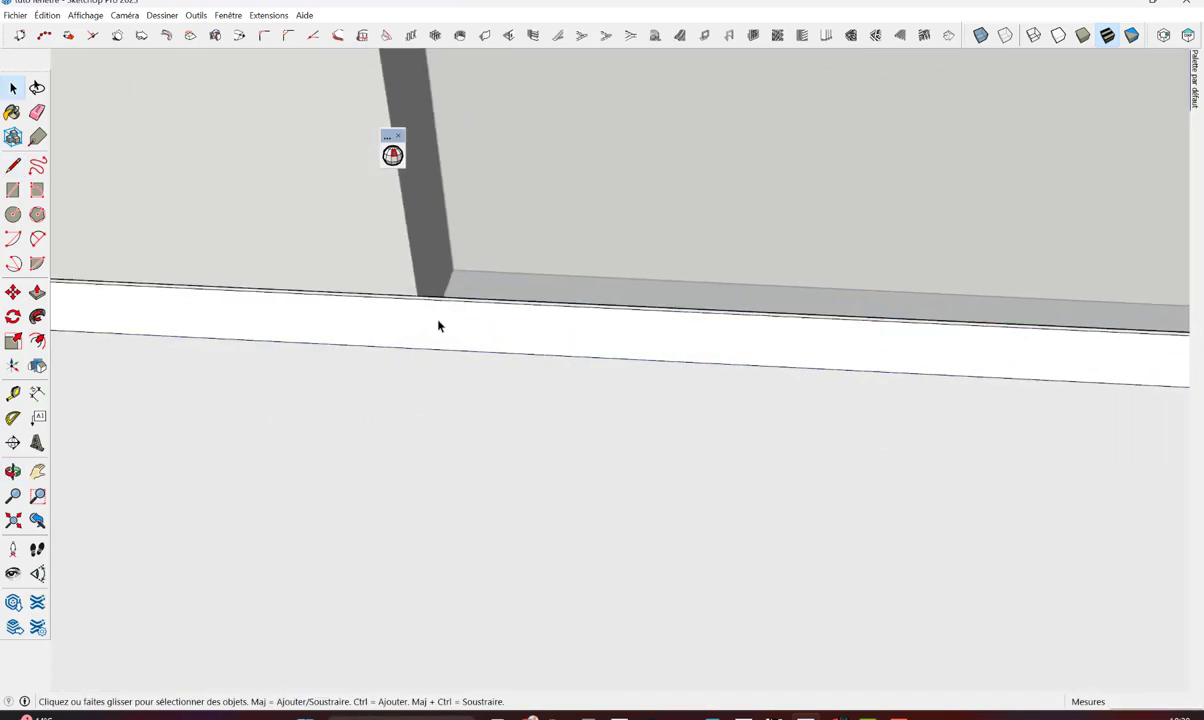
pyautogui.scroll(2, 438, 325)
pyautogui.click(13, 165)
pyautogui.scroll(2, 468, 289)
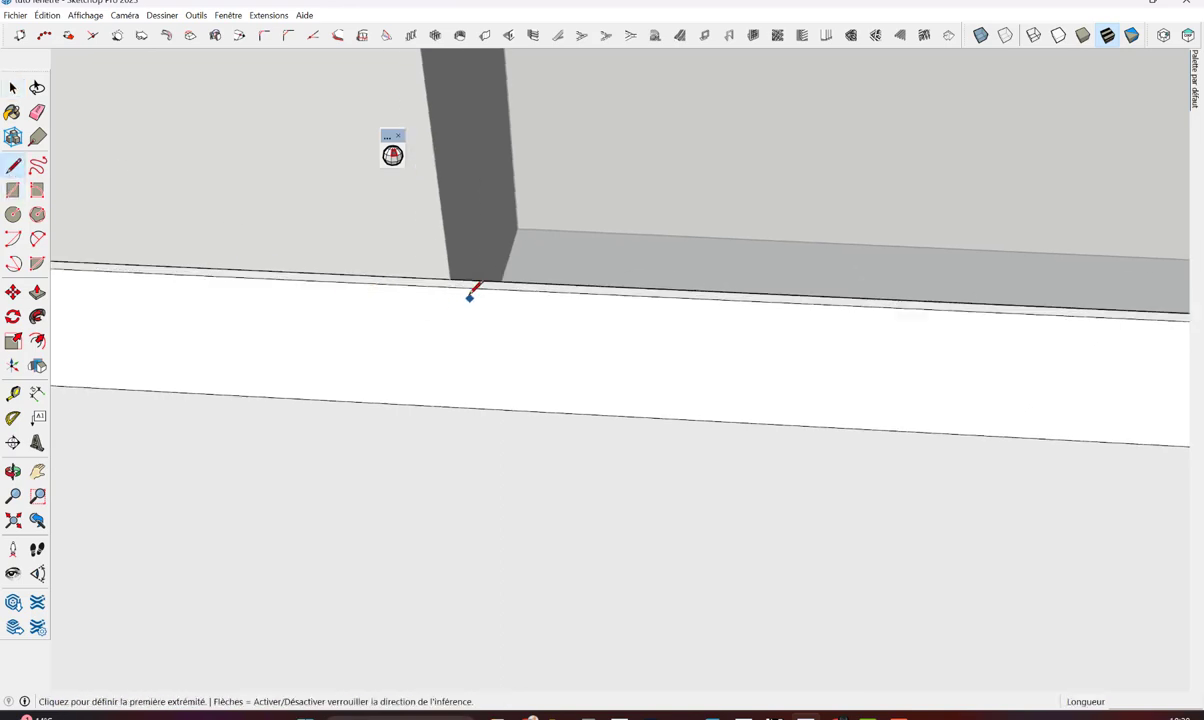
pyautogui.moveTo(455, 280)
pyautogui.mouseDown(button='middle')
pyautogui.moveTo(680, 333)
pyautogui.moveTo(398, 363)
pyautogui.moveTo(579, 425)
pyautogui.mouseUp(button='middle')
pyautogui.click(672, 397)
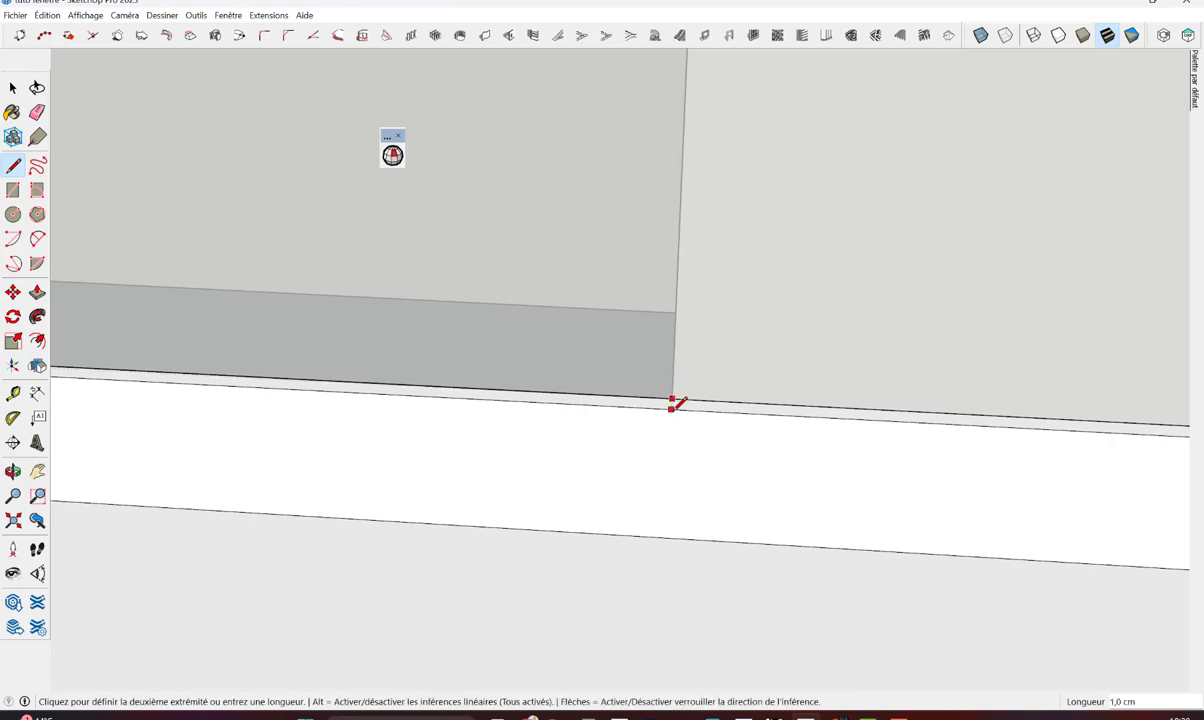
pyautogui.press('space')
pyautogui.press('p')
pyautogui.click(638, 403)
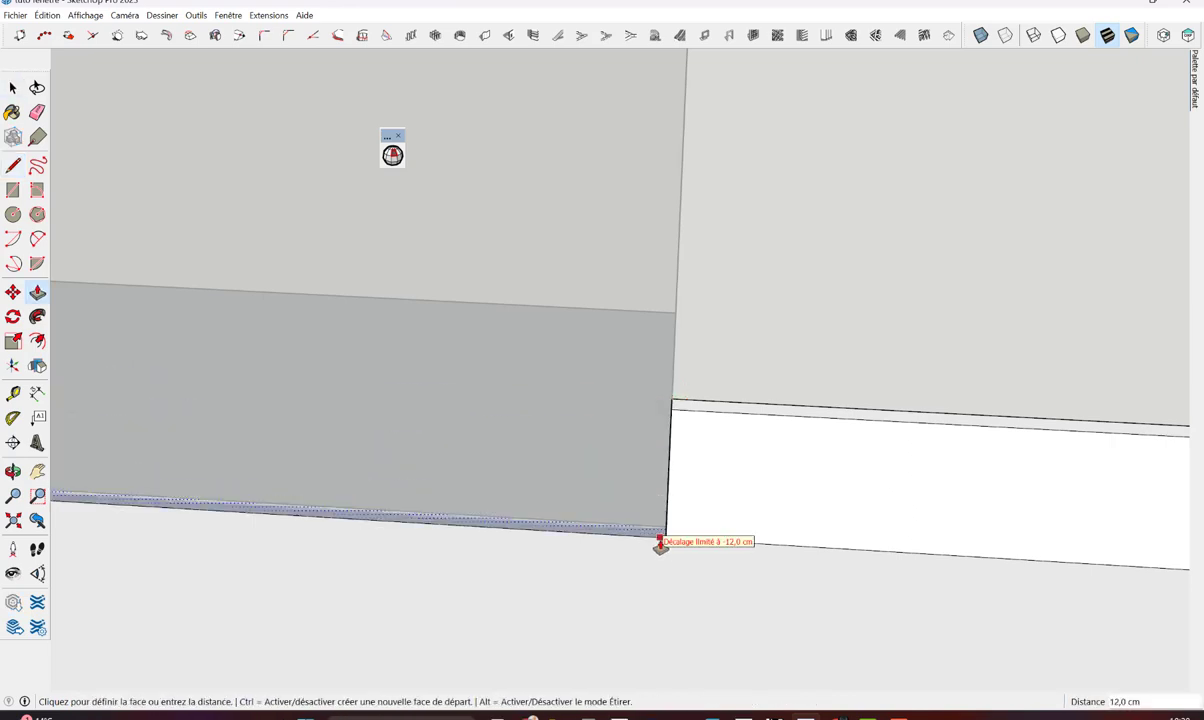
pyautogui.click(652, 540)
pyautogui.press('space')
# Orbit out to view the finished door opening from another side
pyautogui.moveTo(602, 459)
pyautogui.mouseDown(button='middle')
pyautogui.moveTo(591, 357)
pyautogui.moveTo(590, 579)
pyautogui.mouseUp(button='middle')
pyautogui.scroll(-3, 602, 376)
pyautogui.scroll(-5, 590, 579)
pyautogui.moveTo(572, 529)
pyautogui.mouseDown(button='middle')
pyautogui.moveTo(938, 352)
pyautogui.moveTo(666, 424)
pyautogui.moveTo(1110, 490)
pyautogui.mouseUp(button='middle')
pyautogui.scroll(-2, 1042, 454)
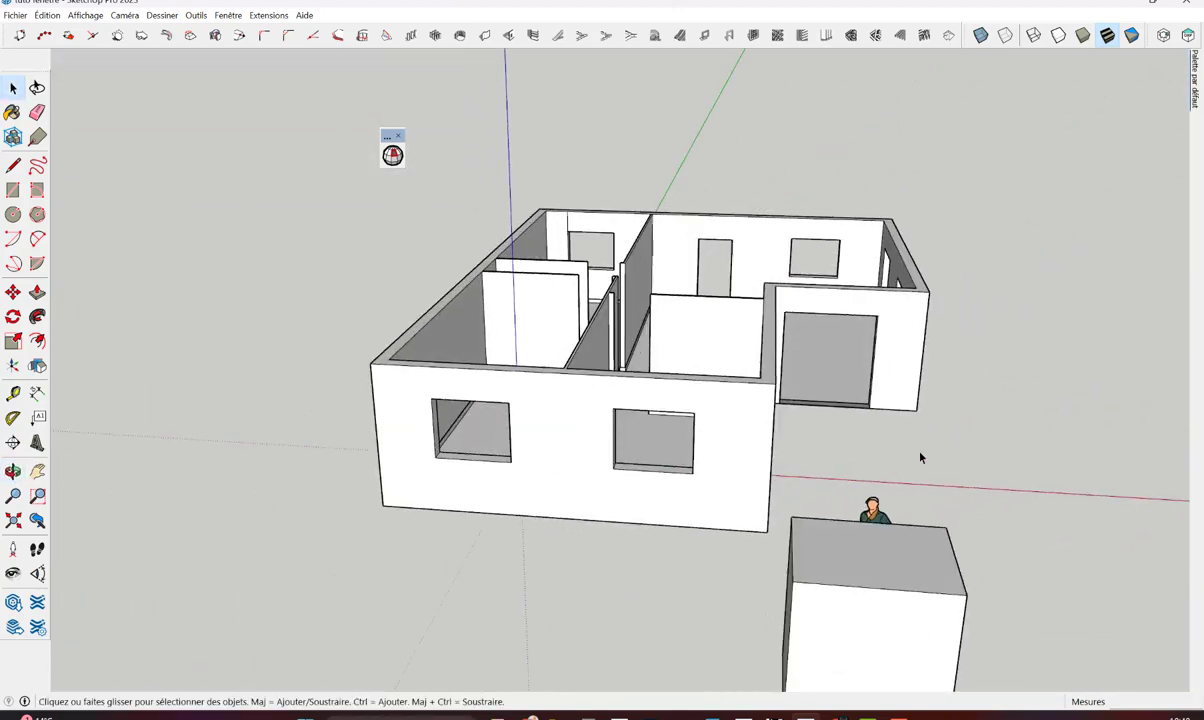
pyautogui.moveTo(922, 457)
pyautogui.mouseDown(button='middle')
pyautogui.moveTo(704, 457)
pyautogui.moveTo(686, 470)
pyautogui.mouseUp(button='middle')
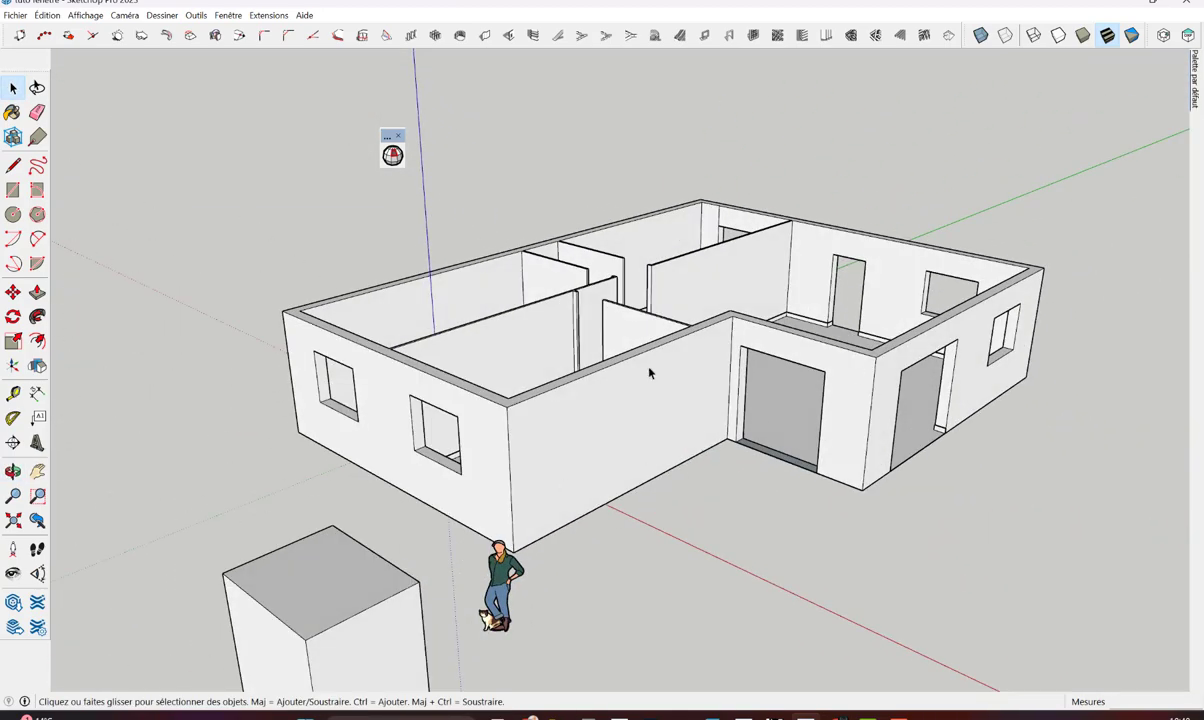